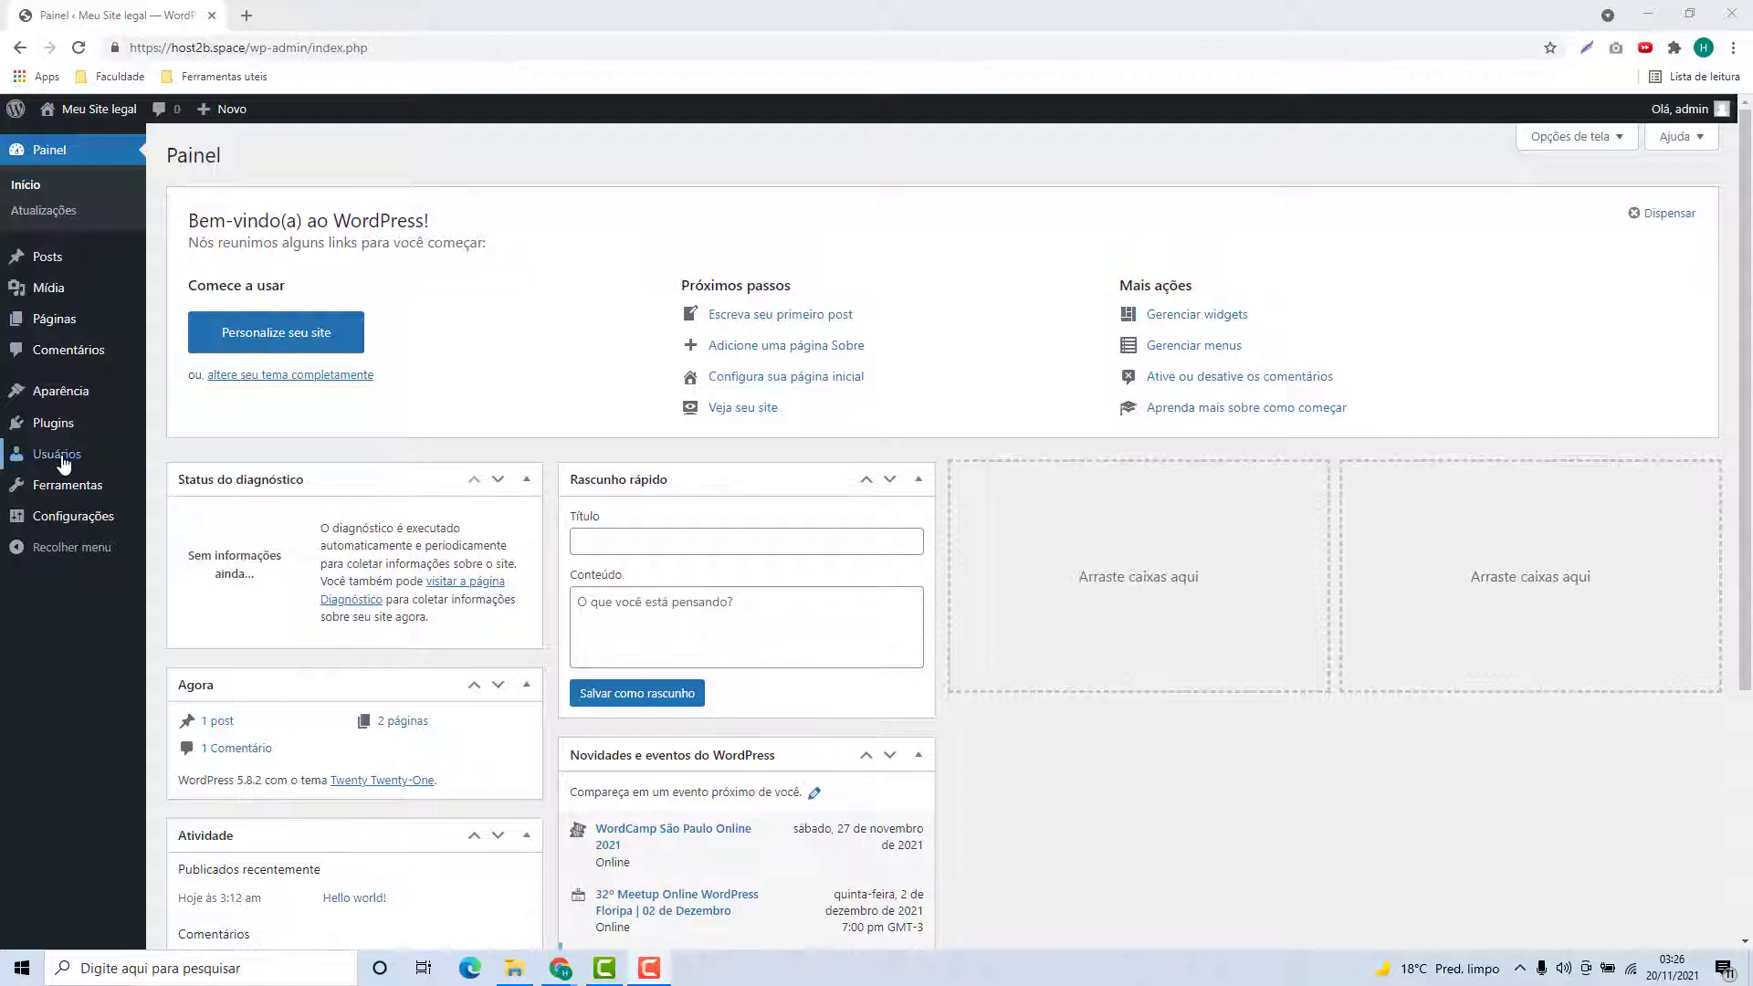
# Open the catalogue for adding new WordPress themes and browse the popular themes
pyautogui.click(50, 402)
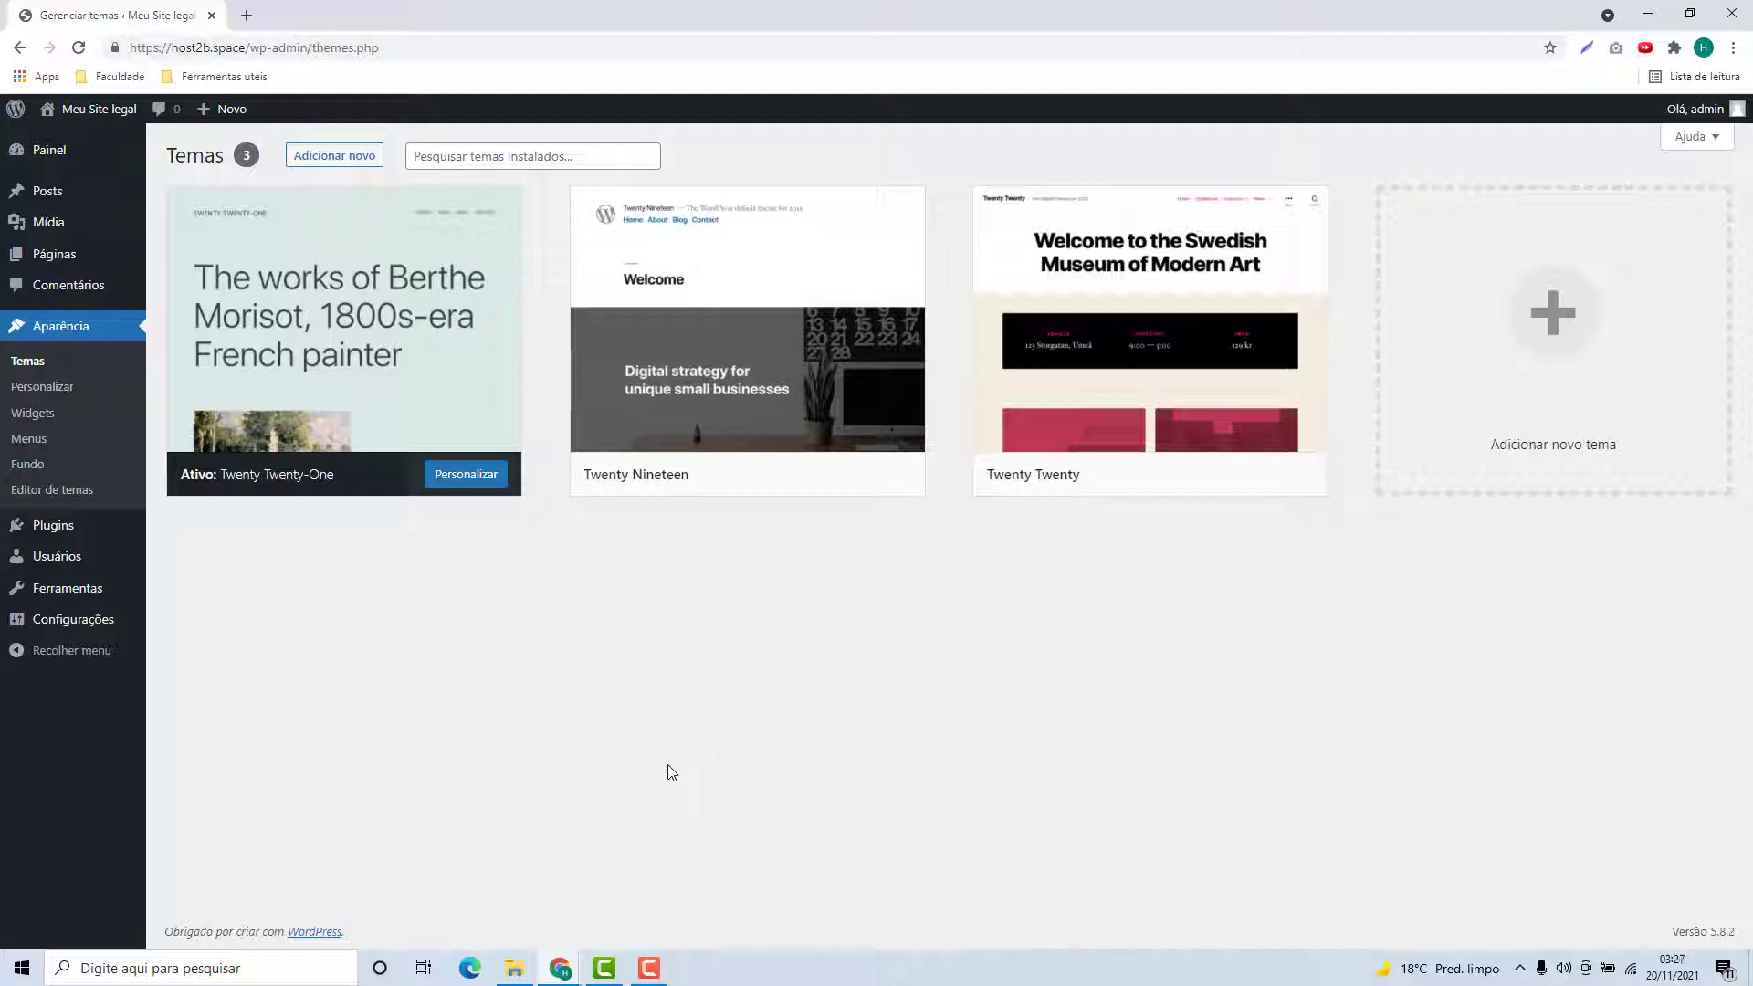
pyautogui.click(320, 162)
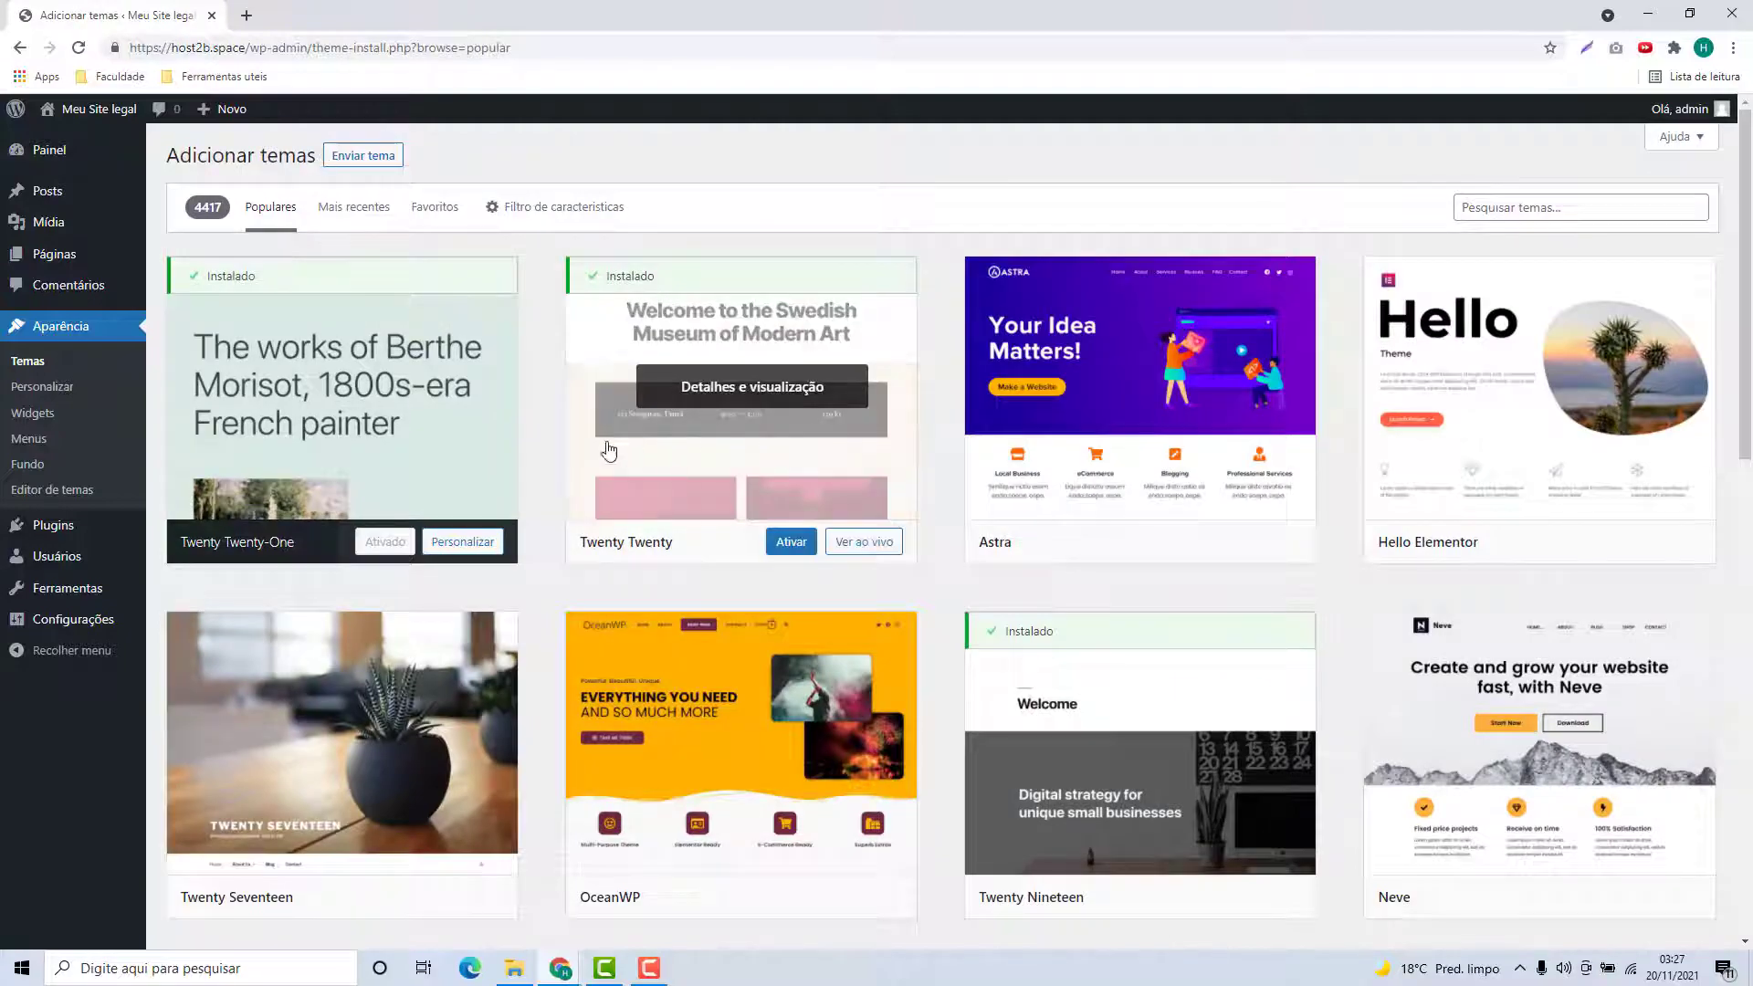
pyautogui.scroll(-12, 529, 400)
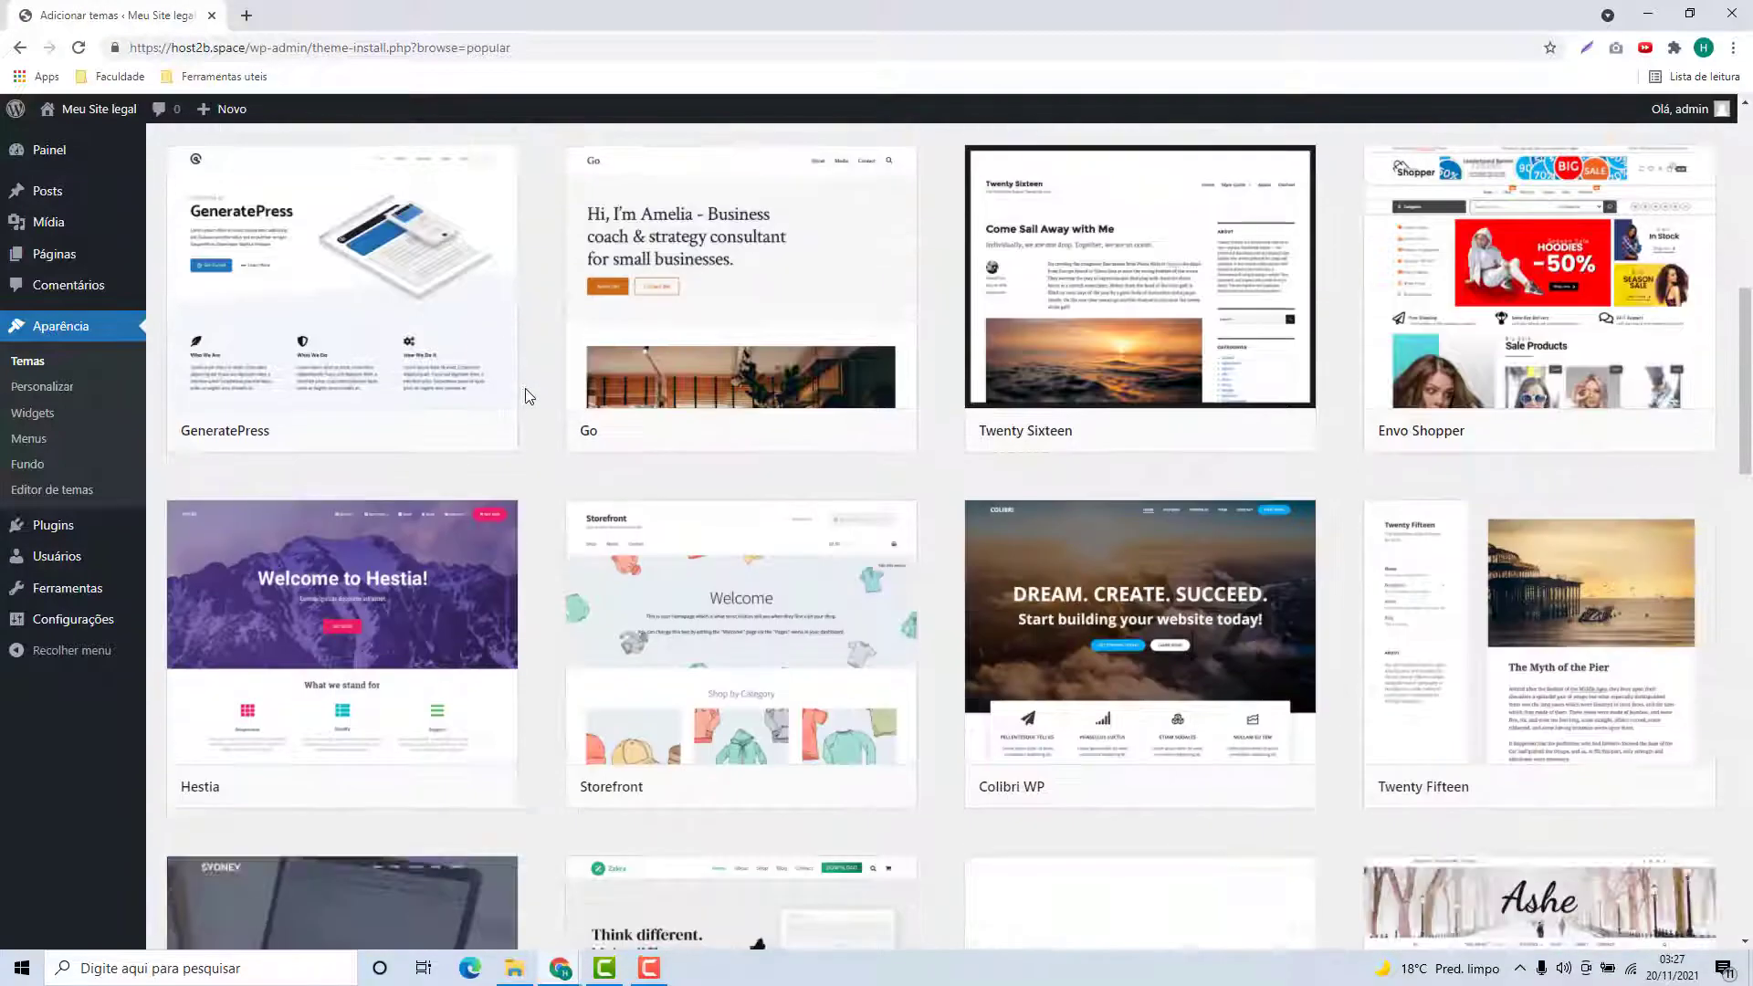
pyautogui.scroll(-4, 536, 407)
pyautogui.scroll(4, 539, 411)
pyautogui.scroll(-7, 539, 411)
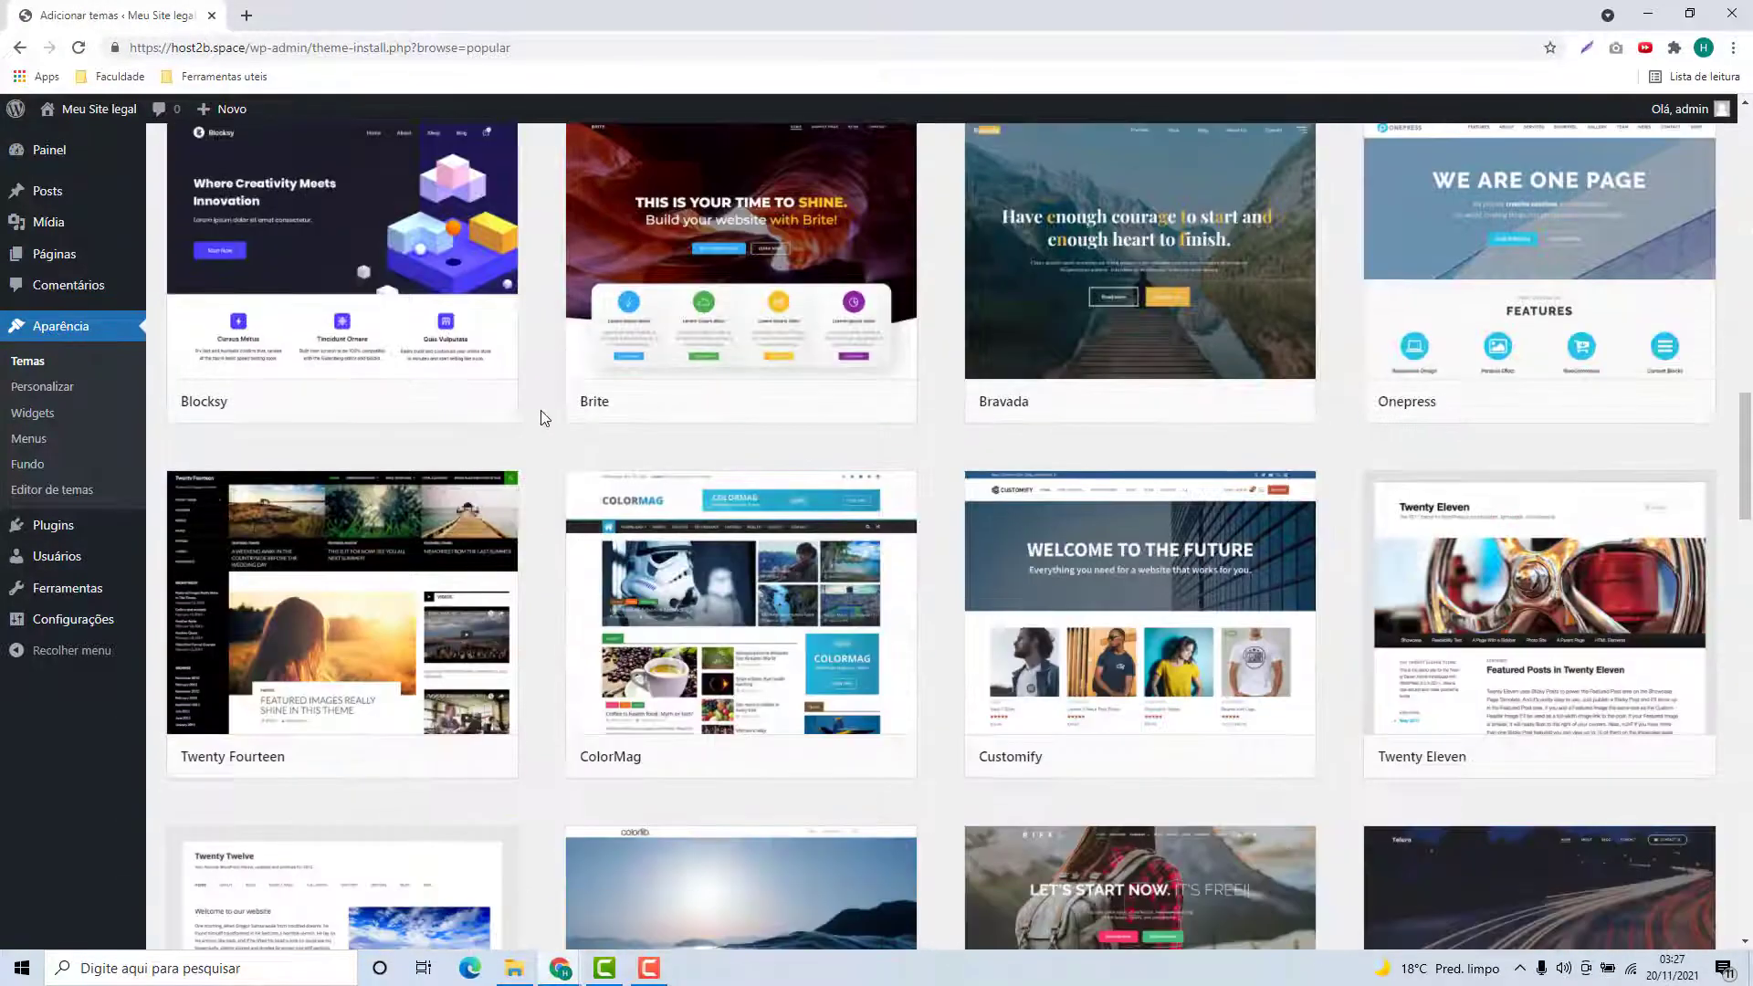
pyautogui.scroll(10, 540, 413)
pyautogui.scroll(10, 544, 413)
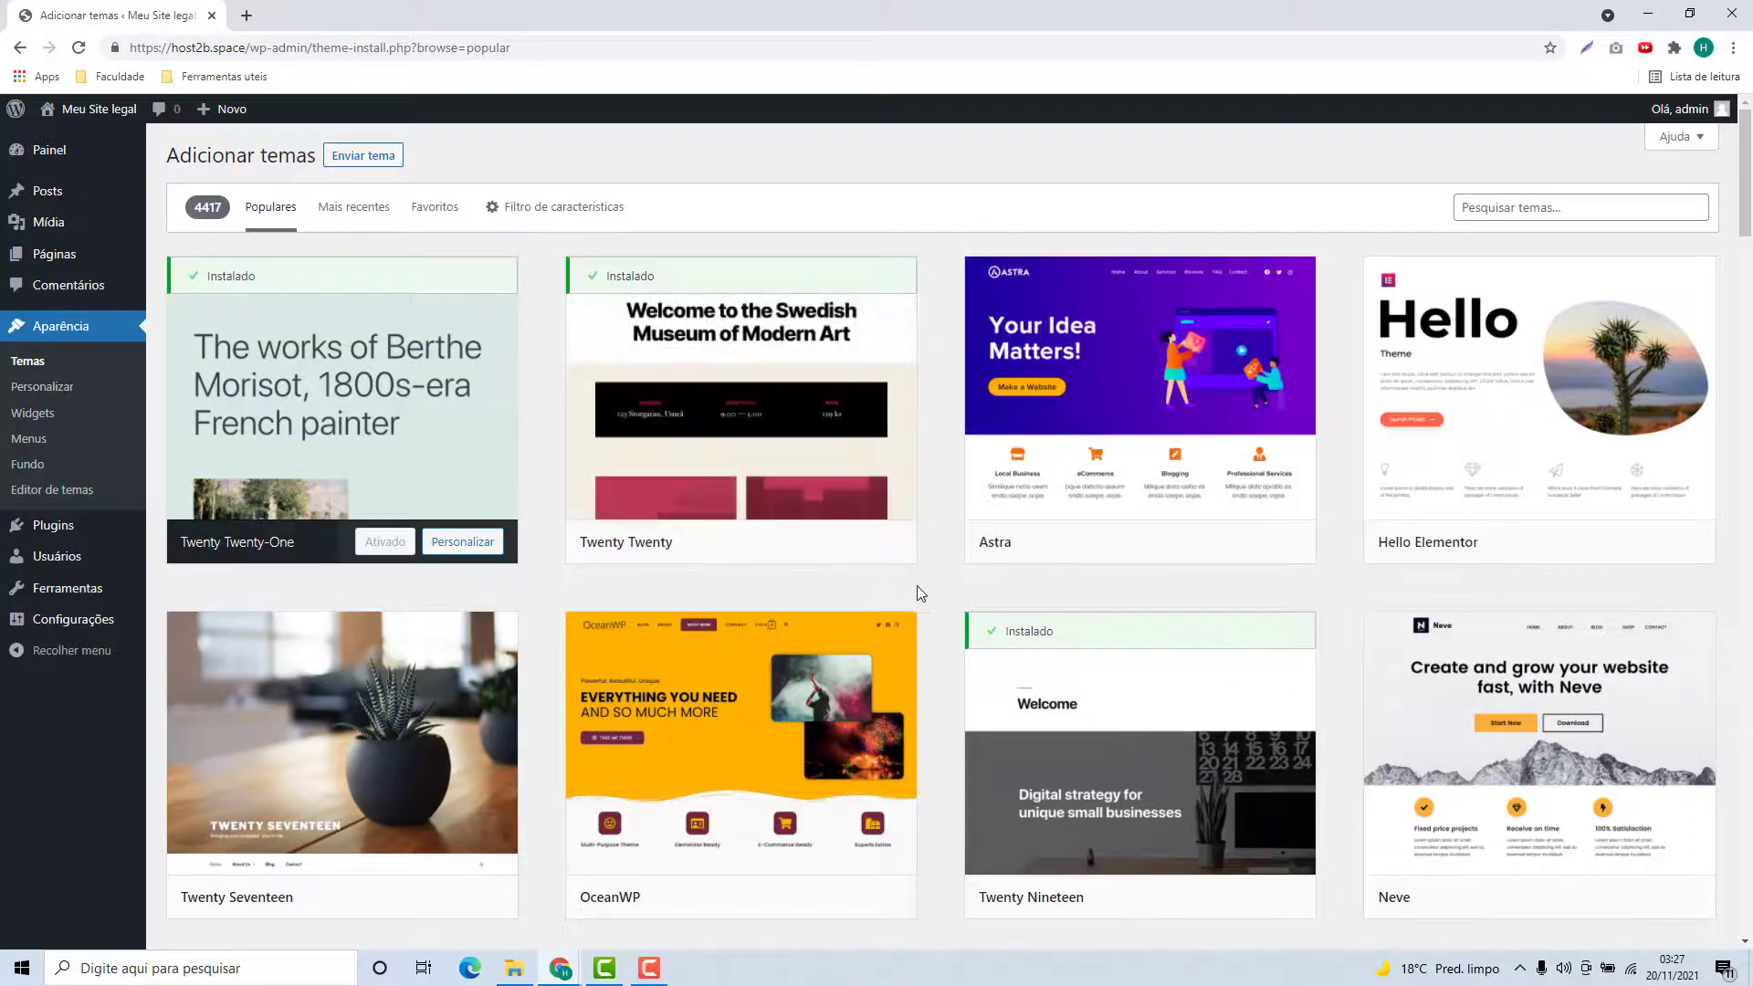
# Search the theme catalogue for "astra"
pyautogui.click(1526, 207)
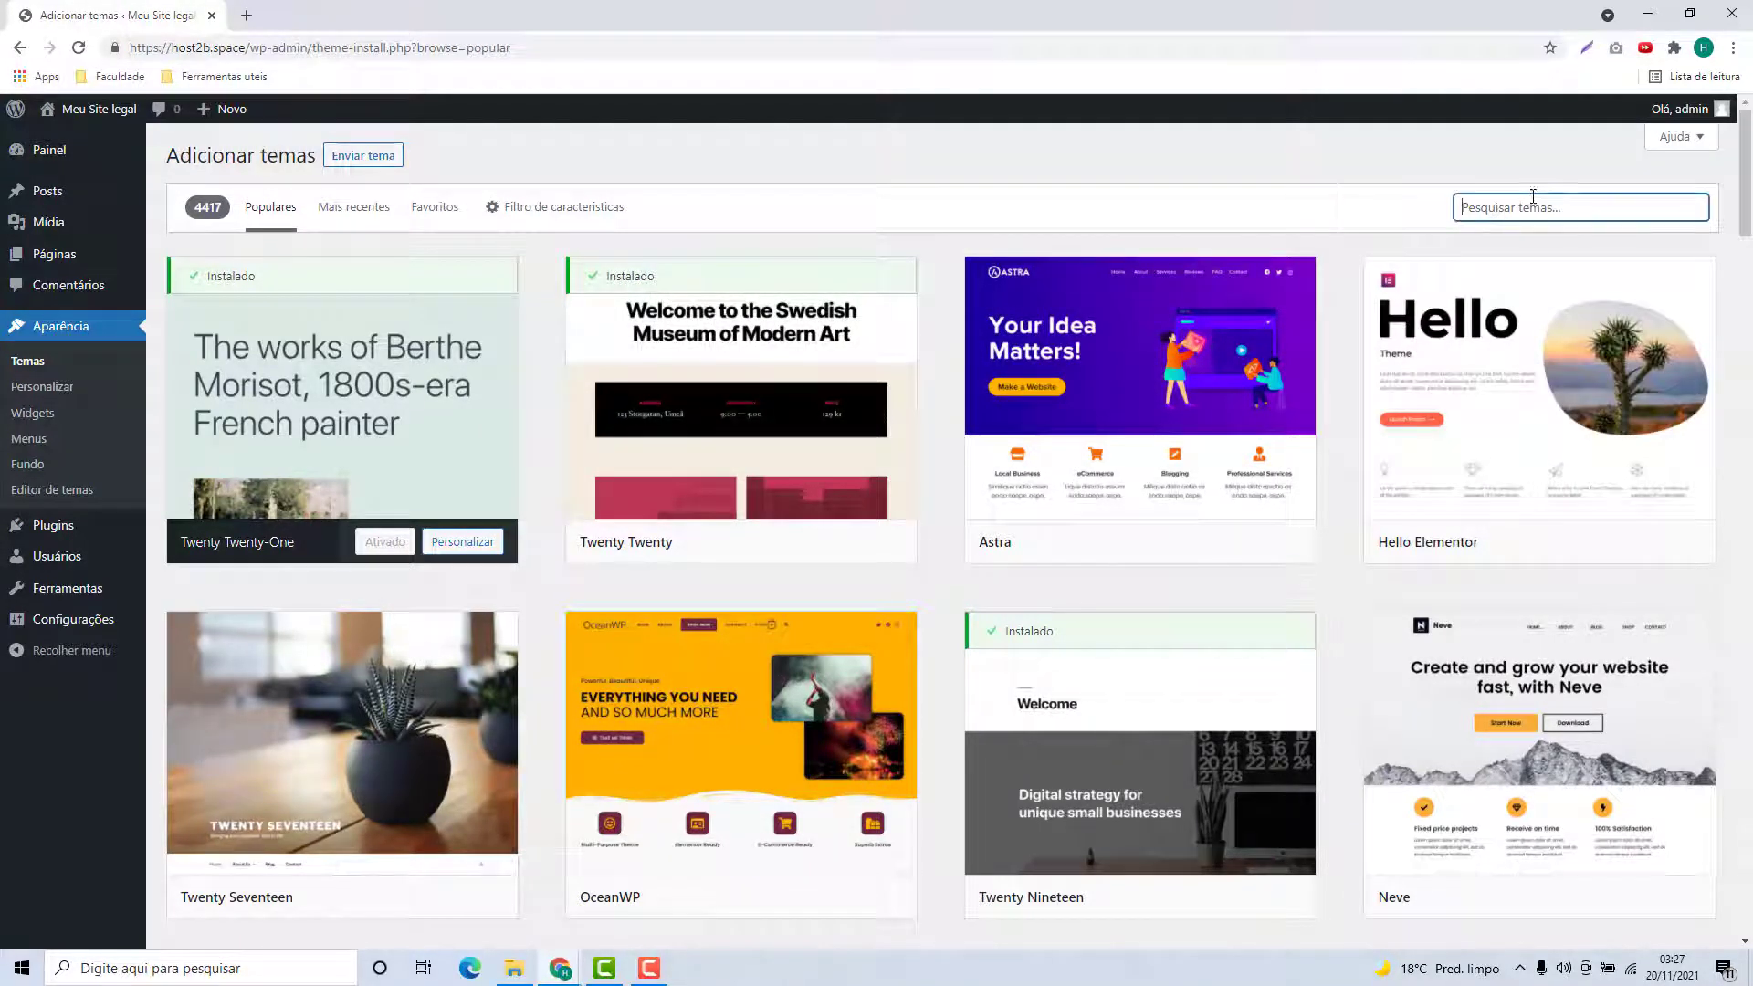
pyautogui.write('astra')
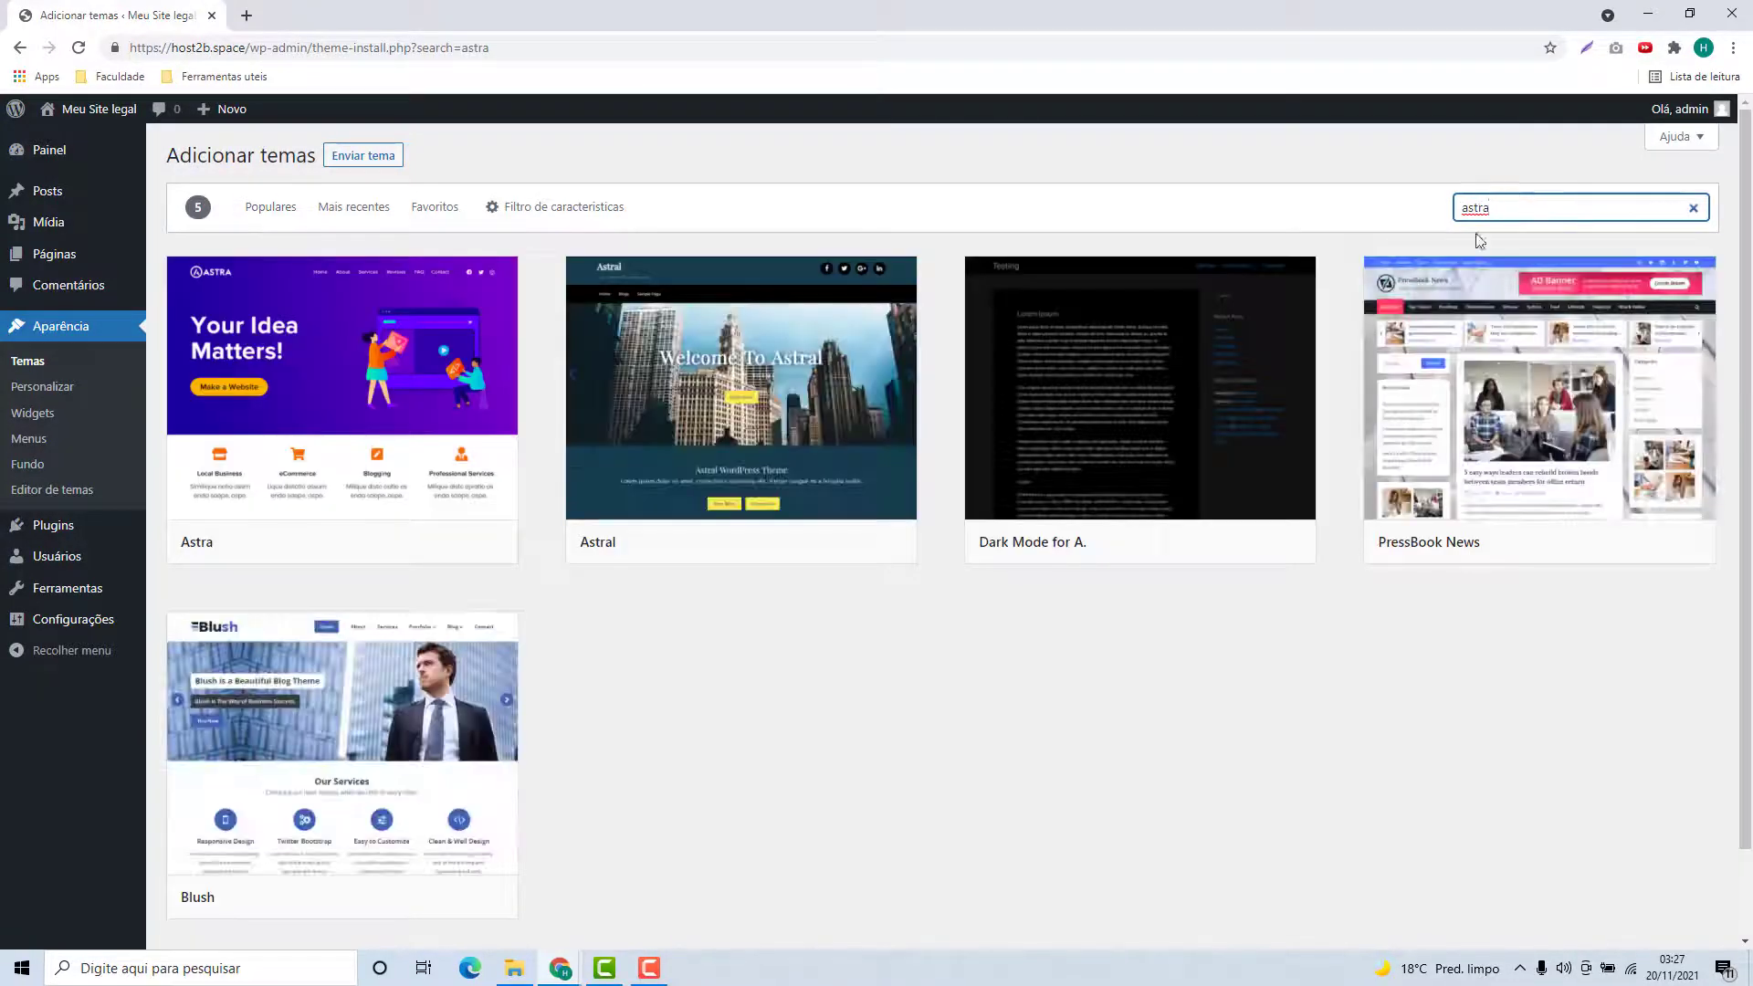
pyautogui.click(940, 641)
pyautogui.moveTo(330, 474)
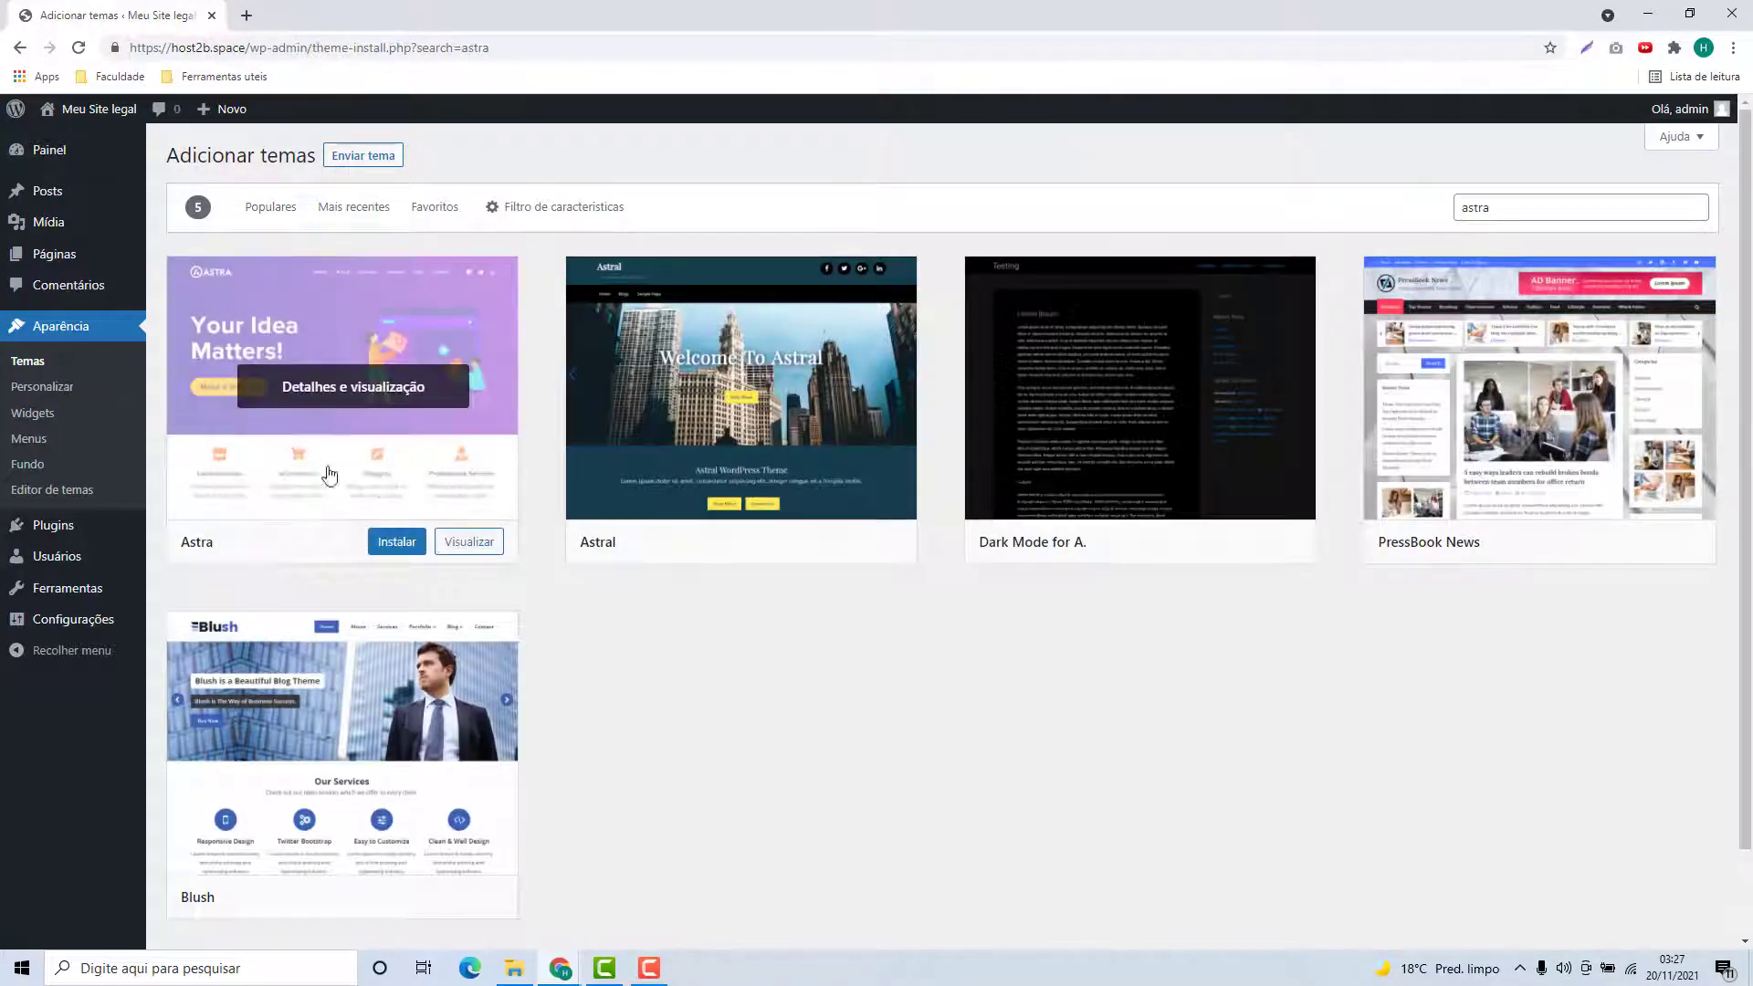
# Preview the Astra theme's details and demo, then install and activate it
pyautogui.click(391, 425)
pyautogui.scroll(-2, 153, 548)
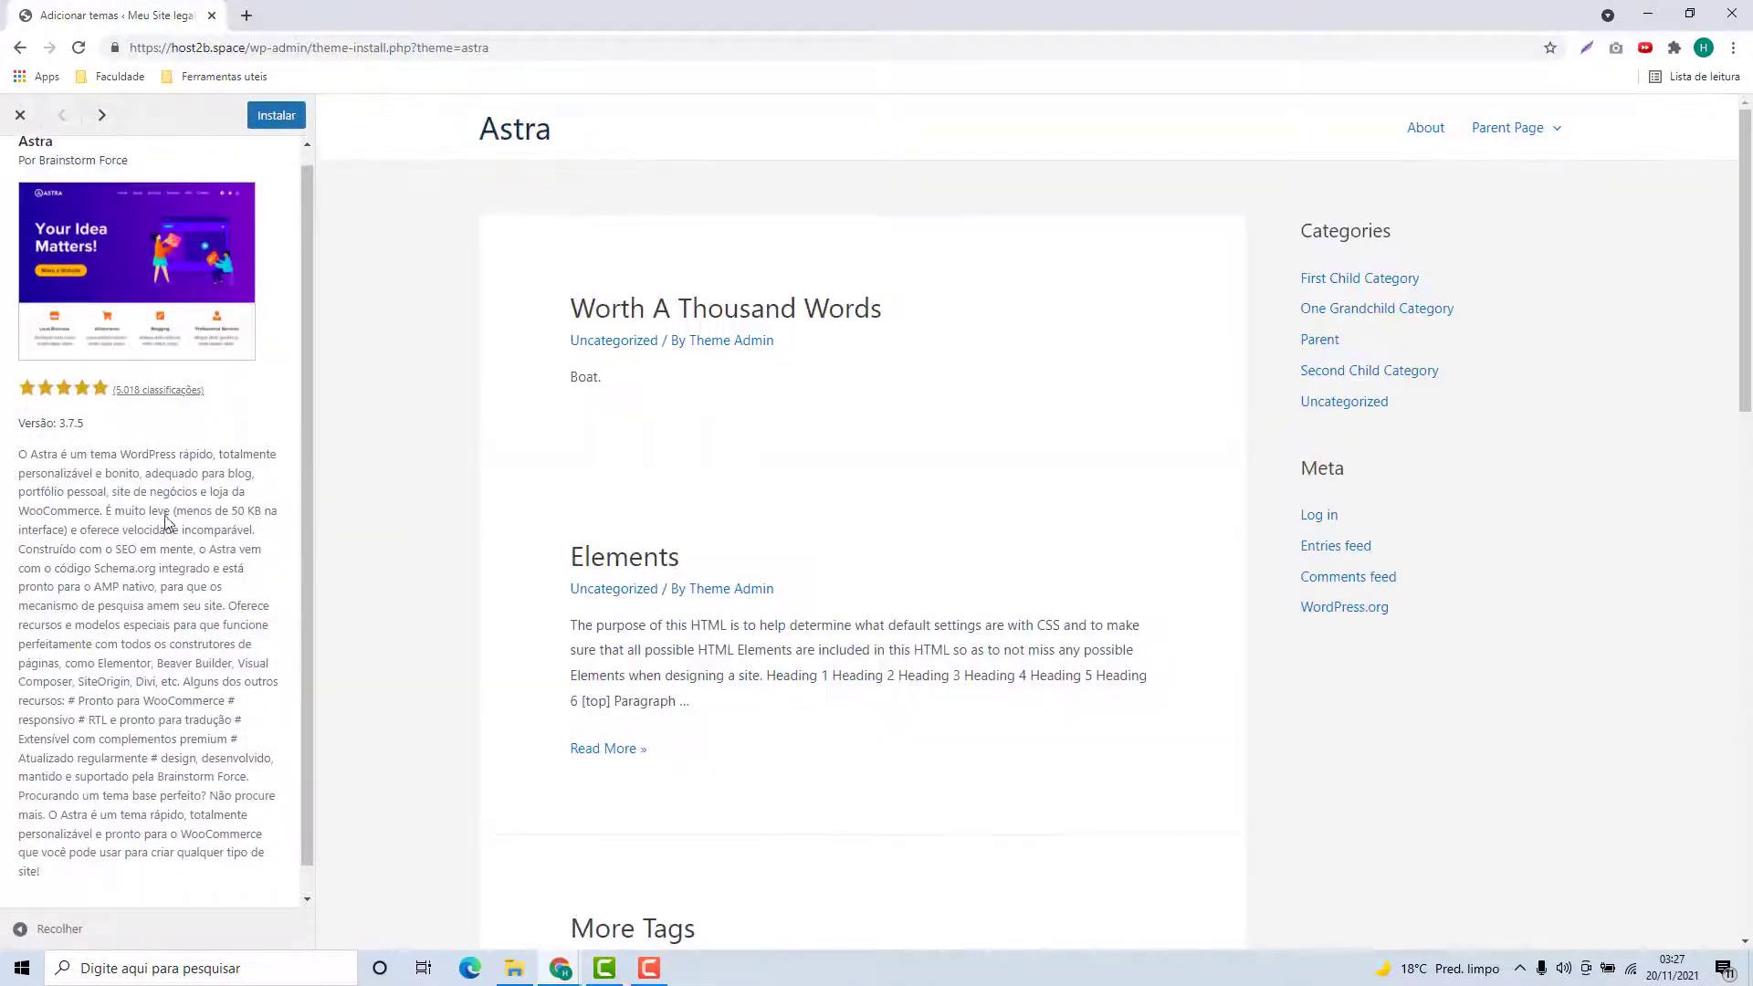
pyautogui.scroll(-8, 810, 643)
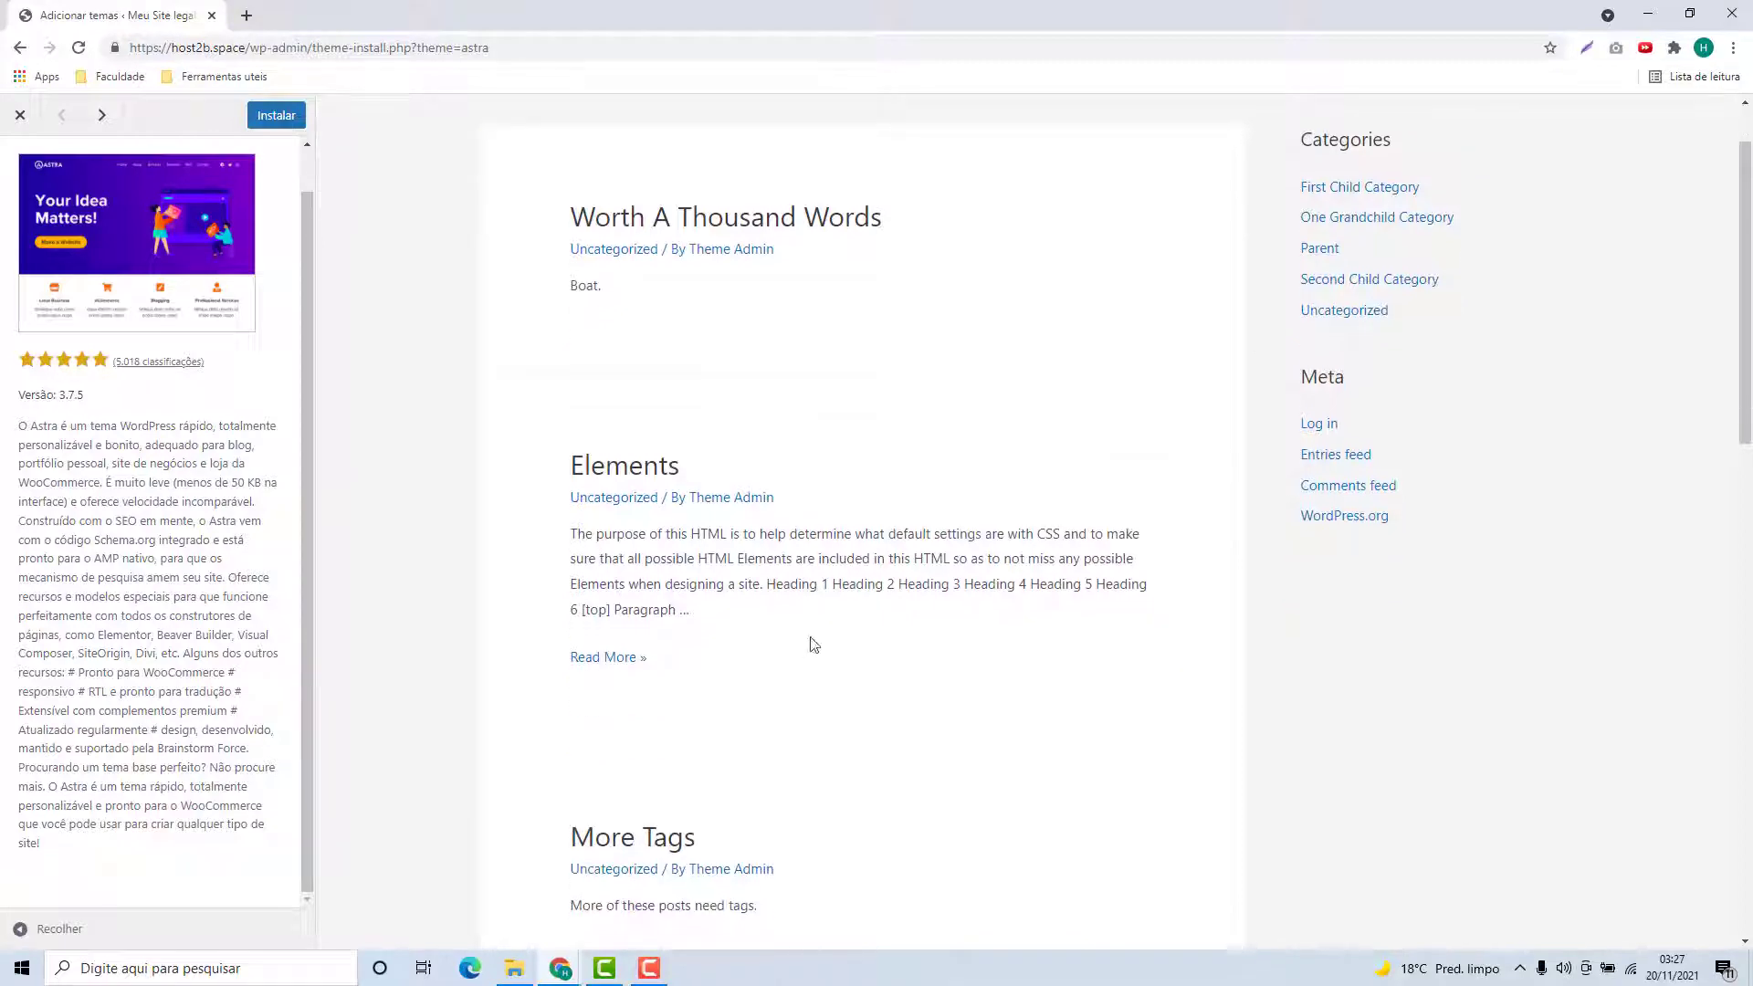
pyautogui.scroll(10, 794, 643)
pyautogui.click(269, 126)
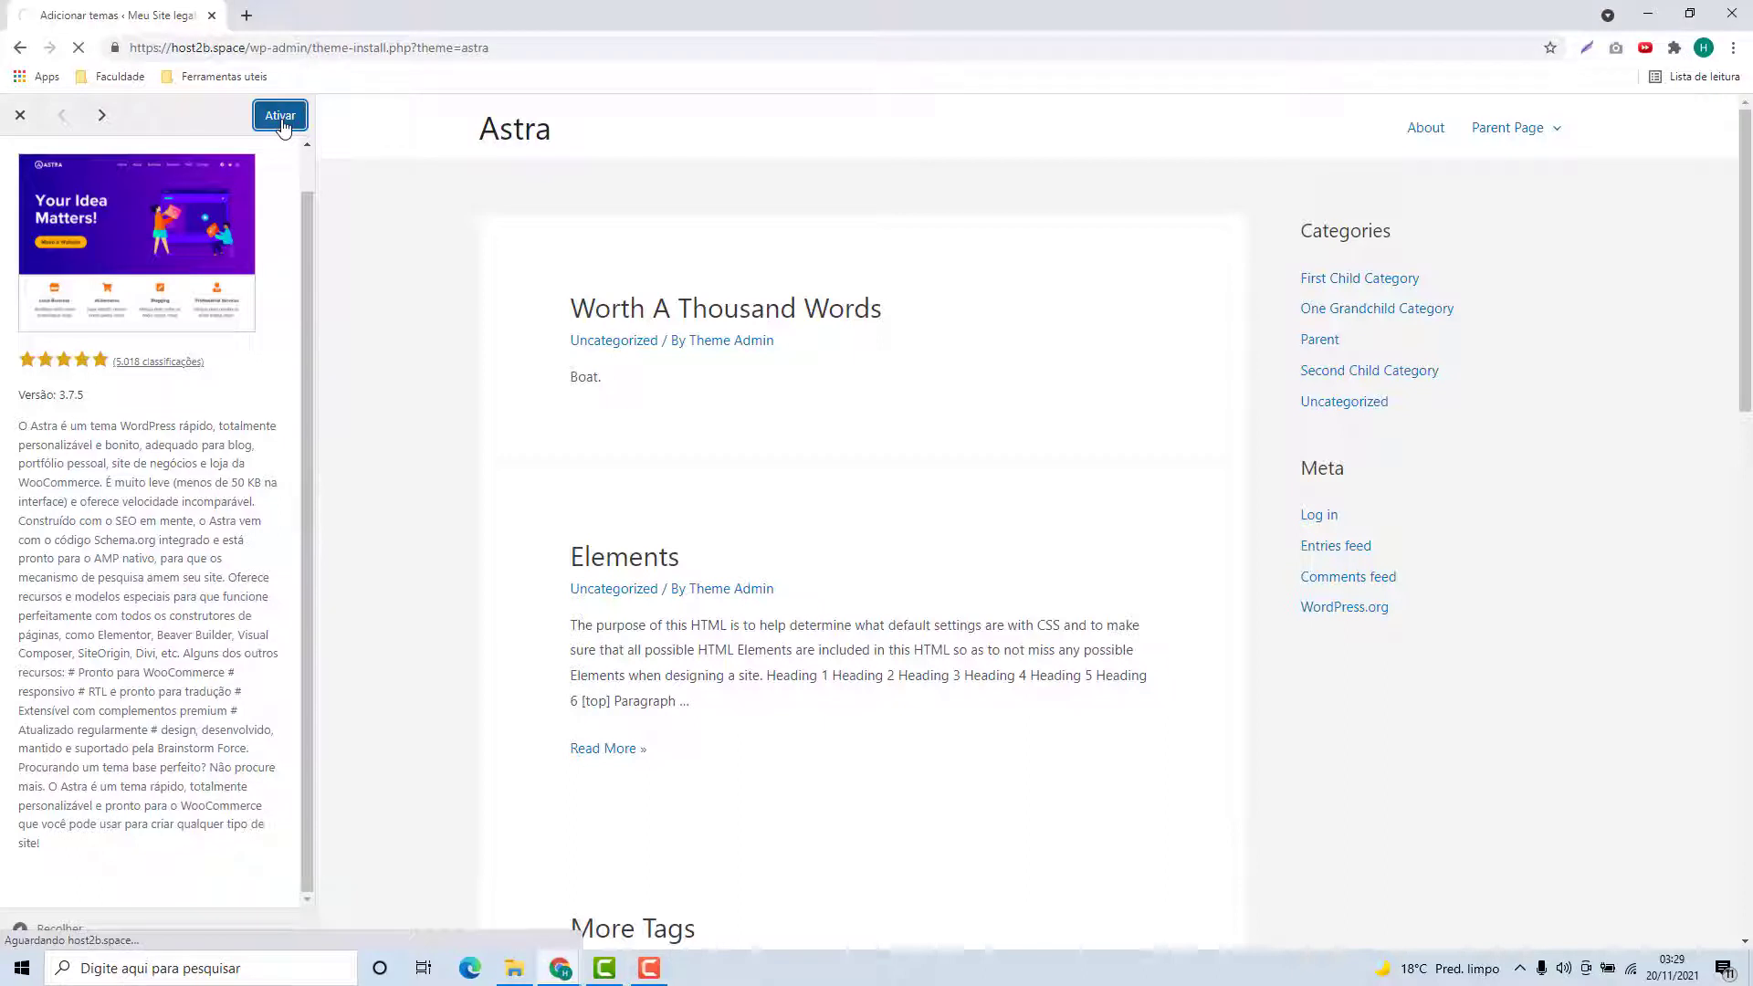
pyautogui.click(294, 126)
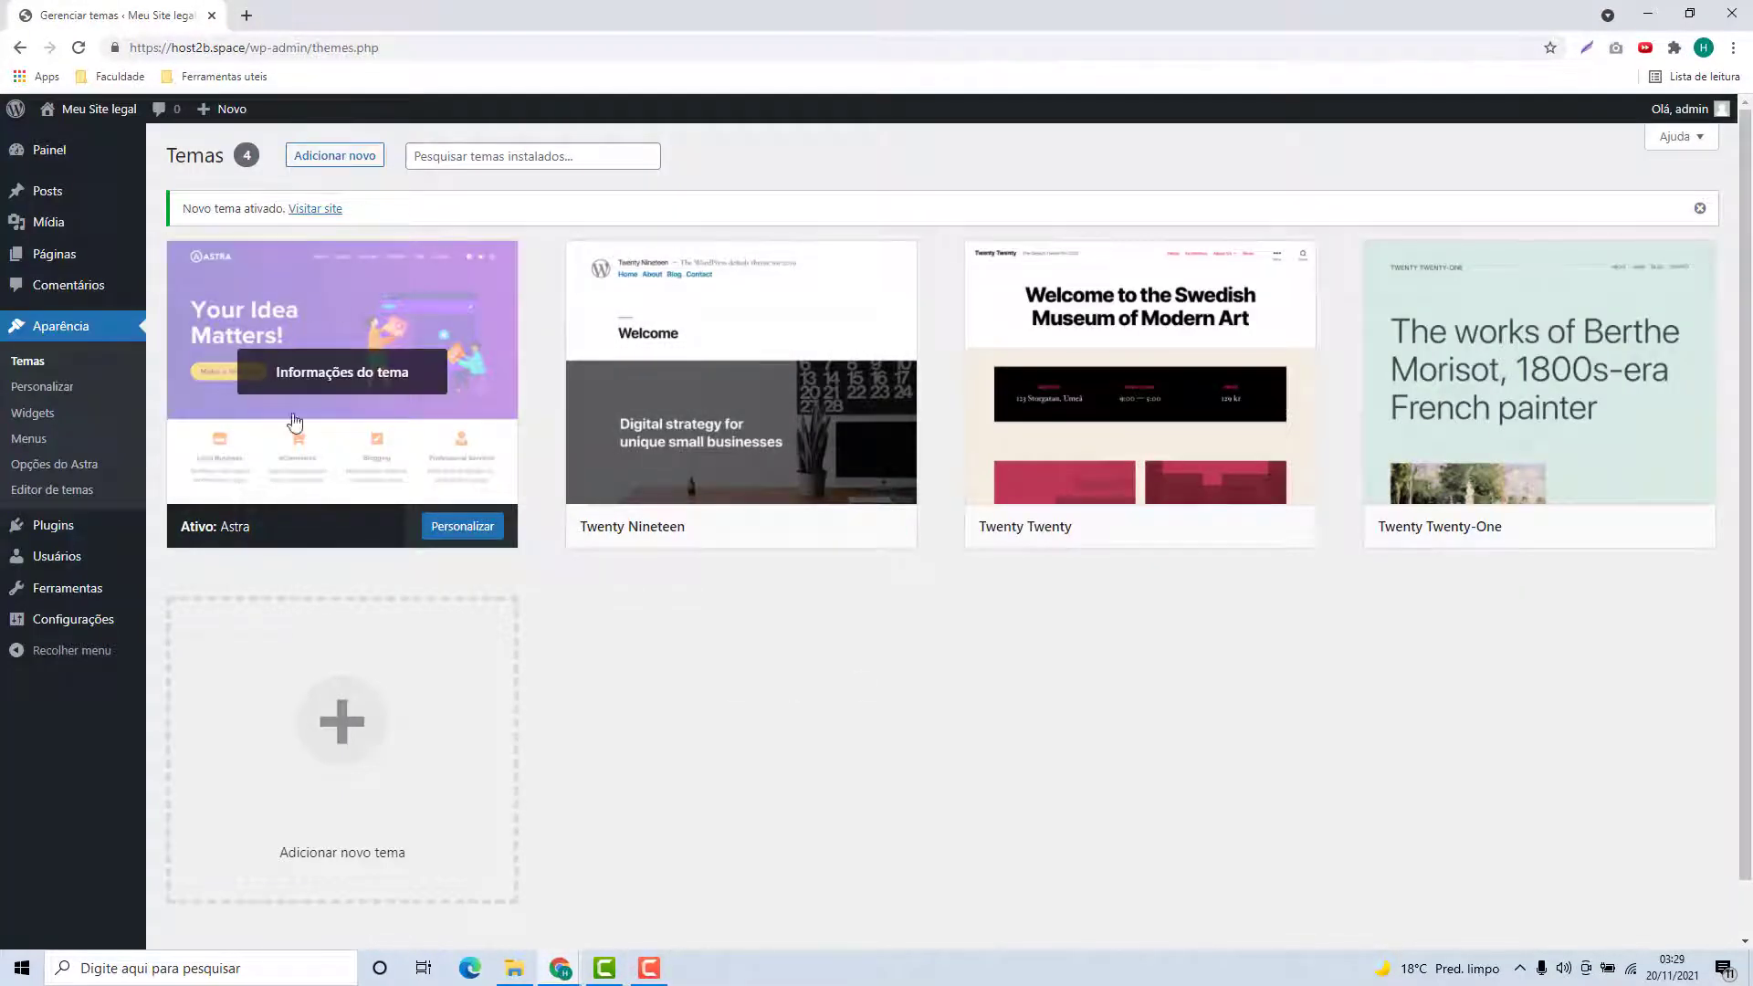
# Open the Astra theme for customization and examine the Global settings for Cores, Contêiner and Botões
pyautogui.click(465, 527)
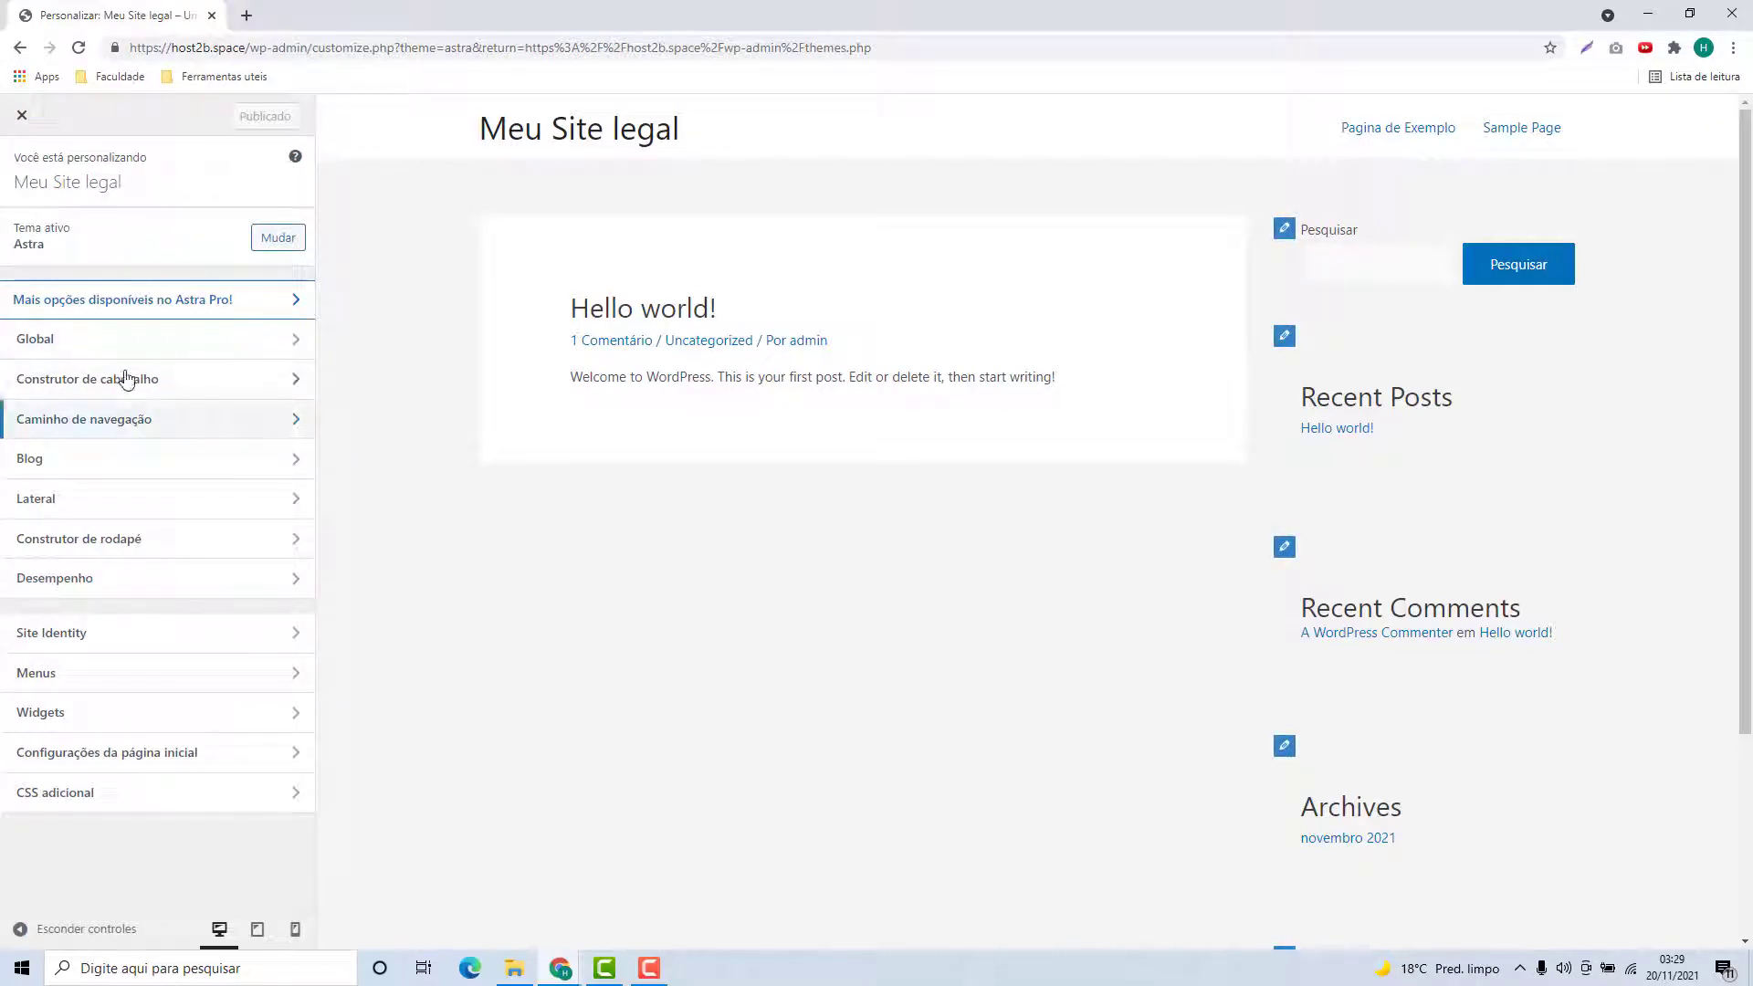
pyautogui.click(74, 352)
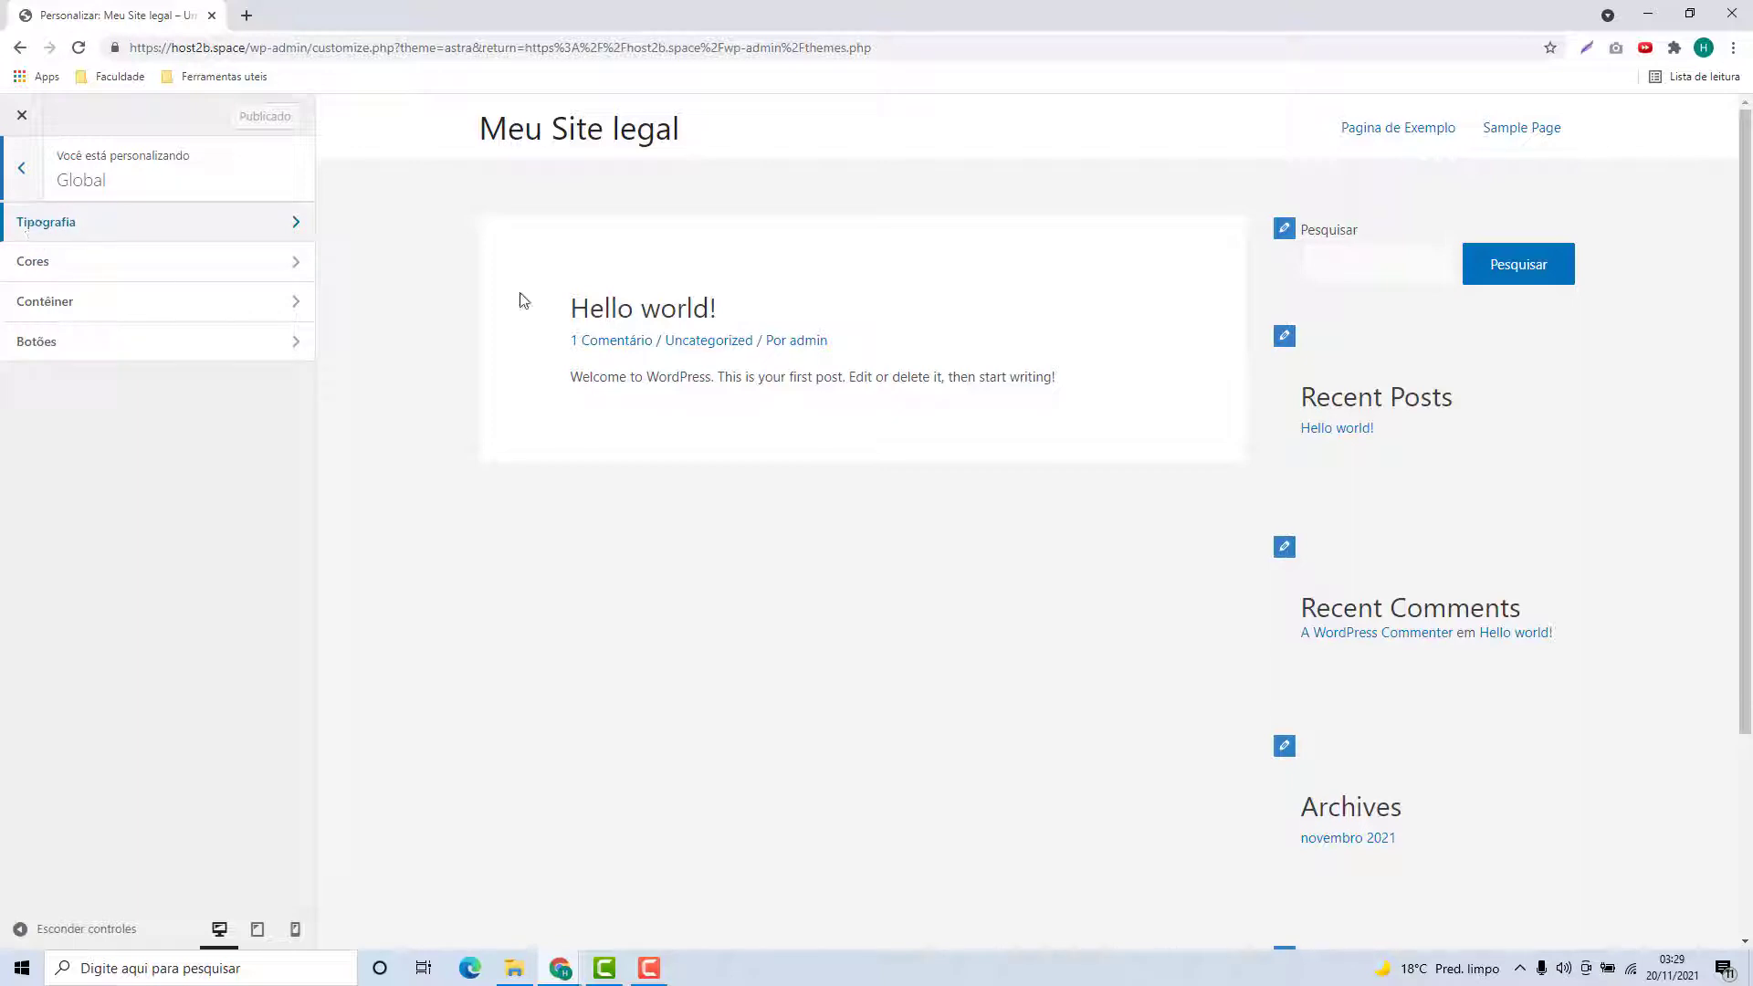
pyautogui.click(123, 274)
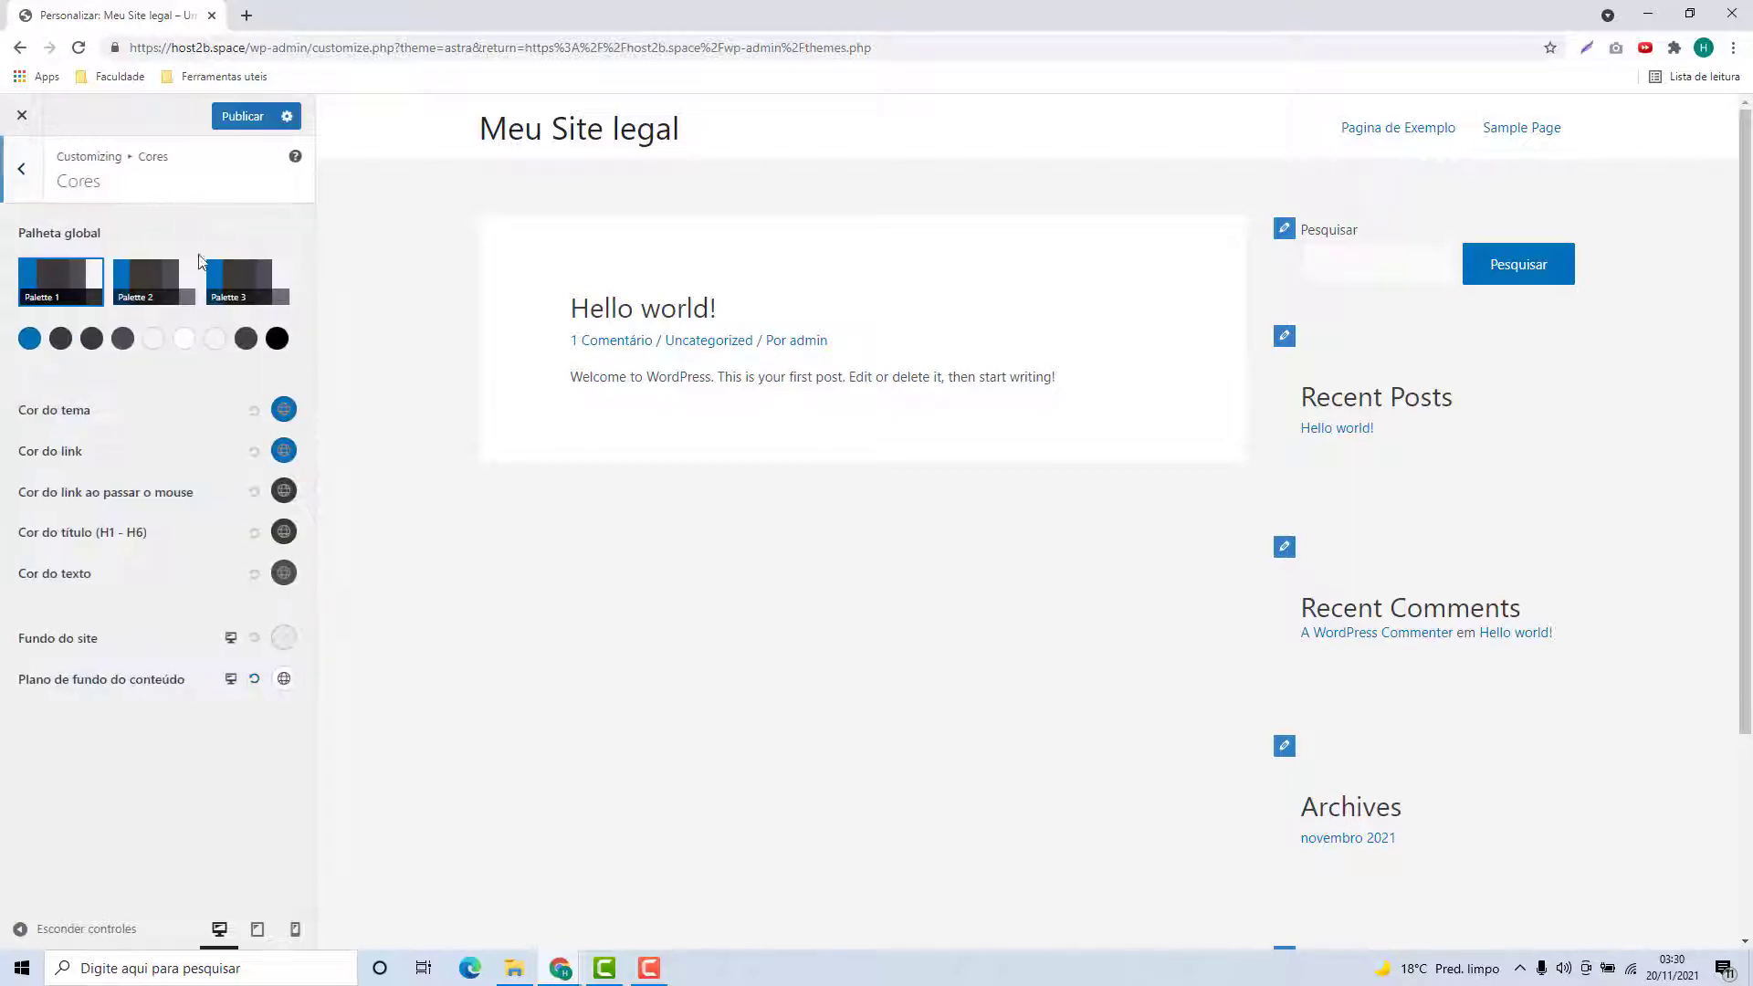
pyautogui.click(22, 169)
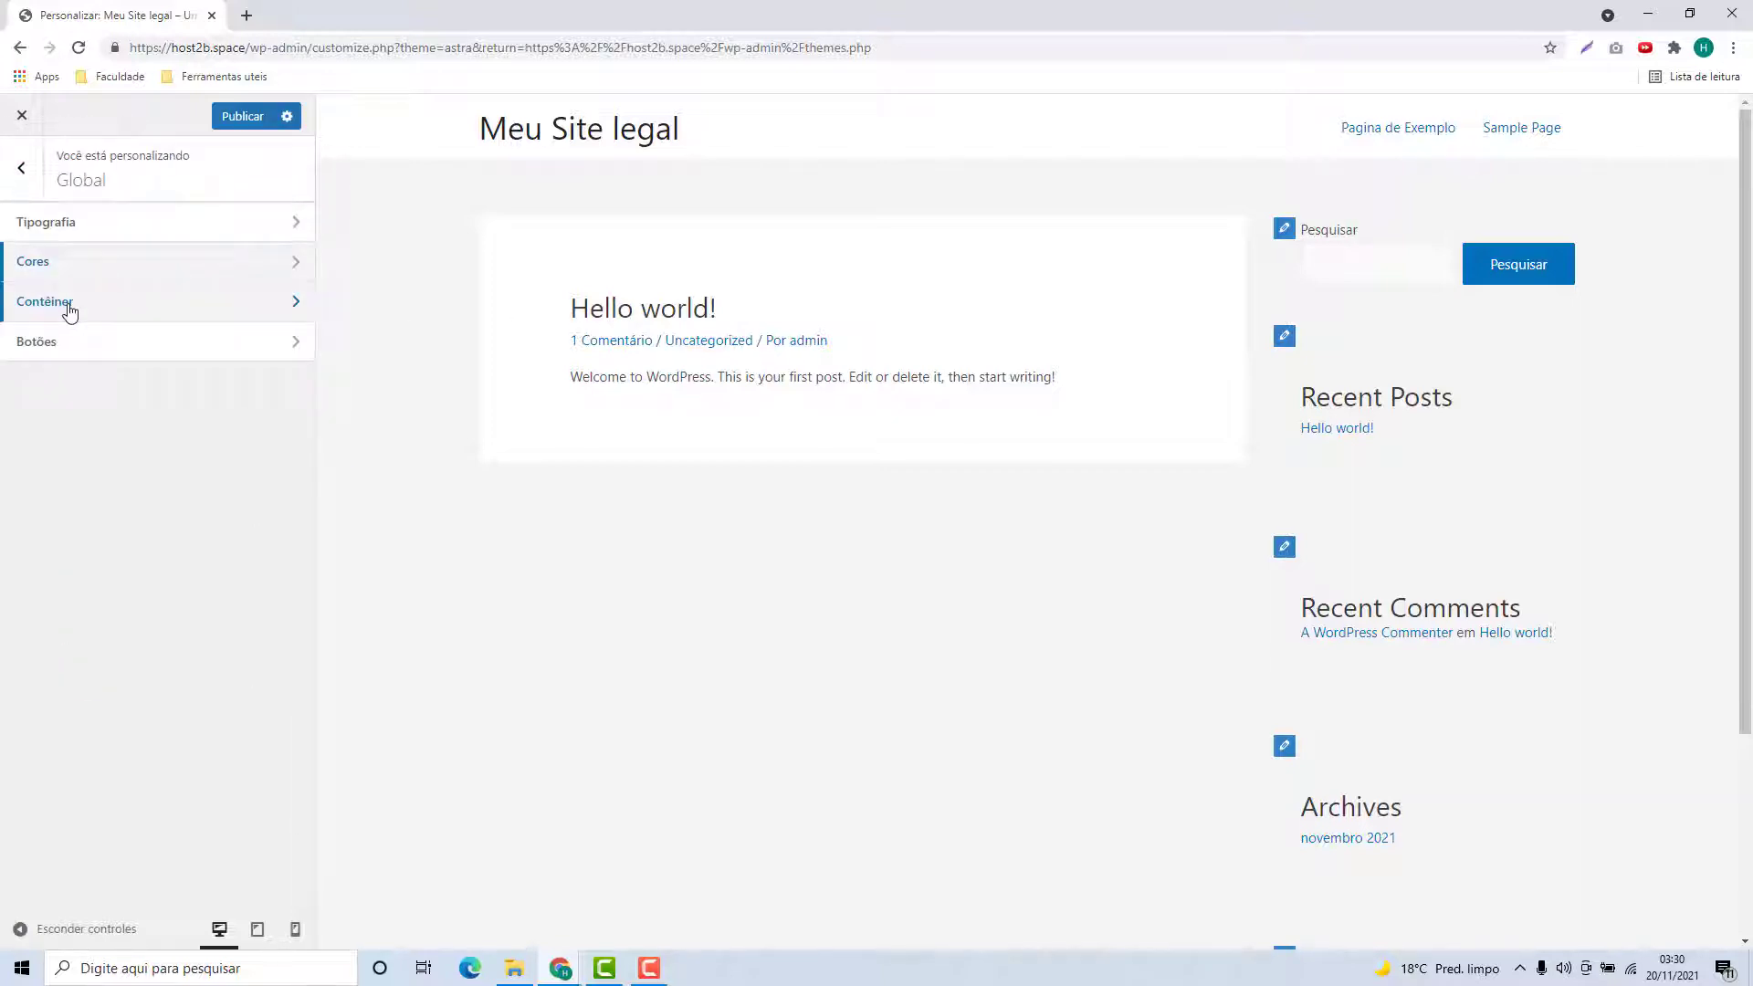
pyautogui.click(69, 311)
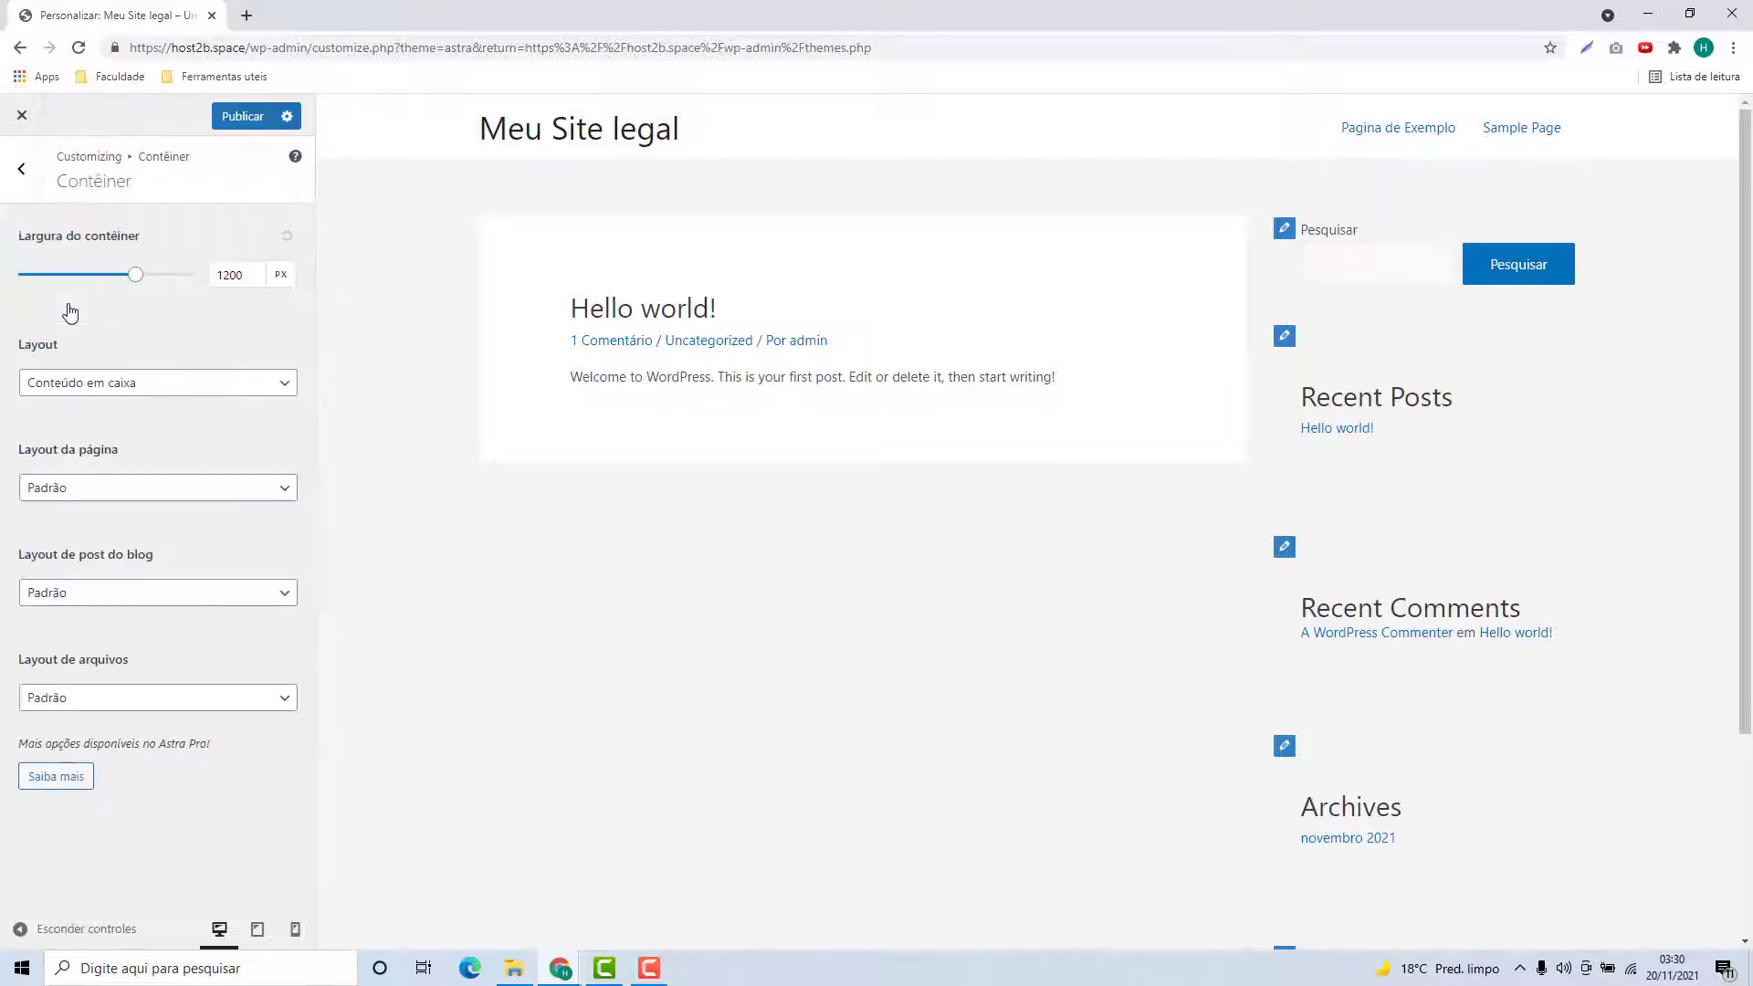
pyautogui.click(38, 180)
pyautogui.click(90, 340)
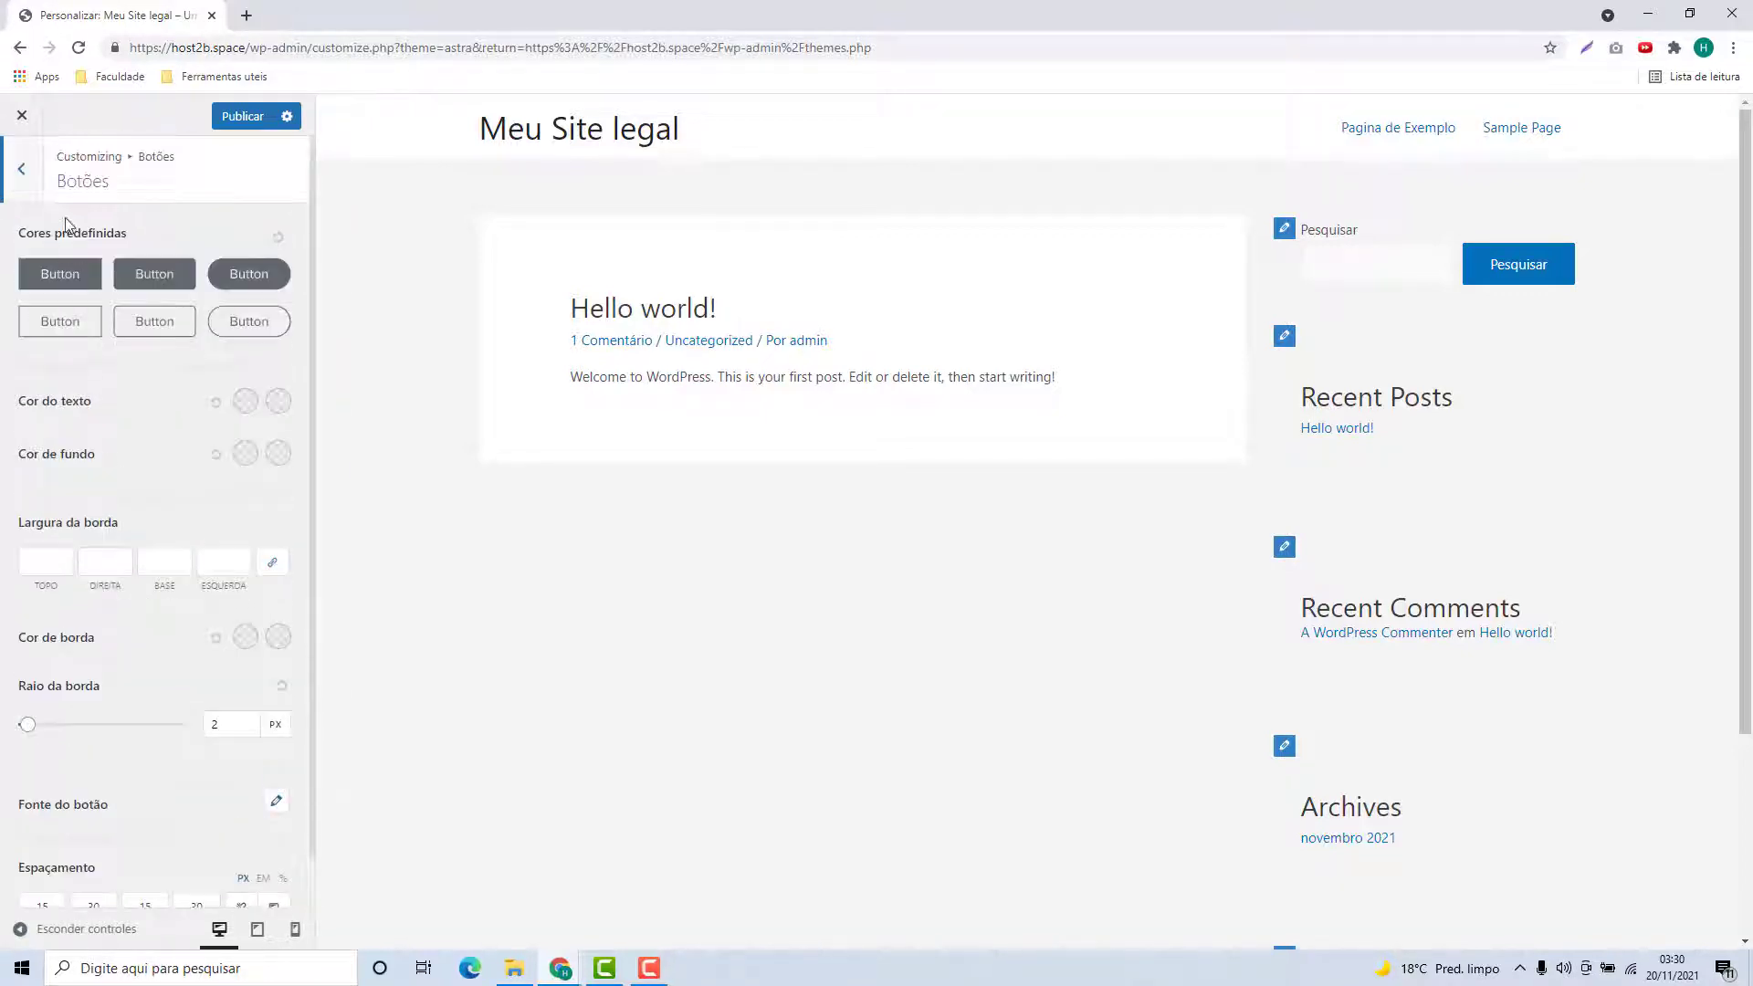
pyautogui.click(33, 197)
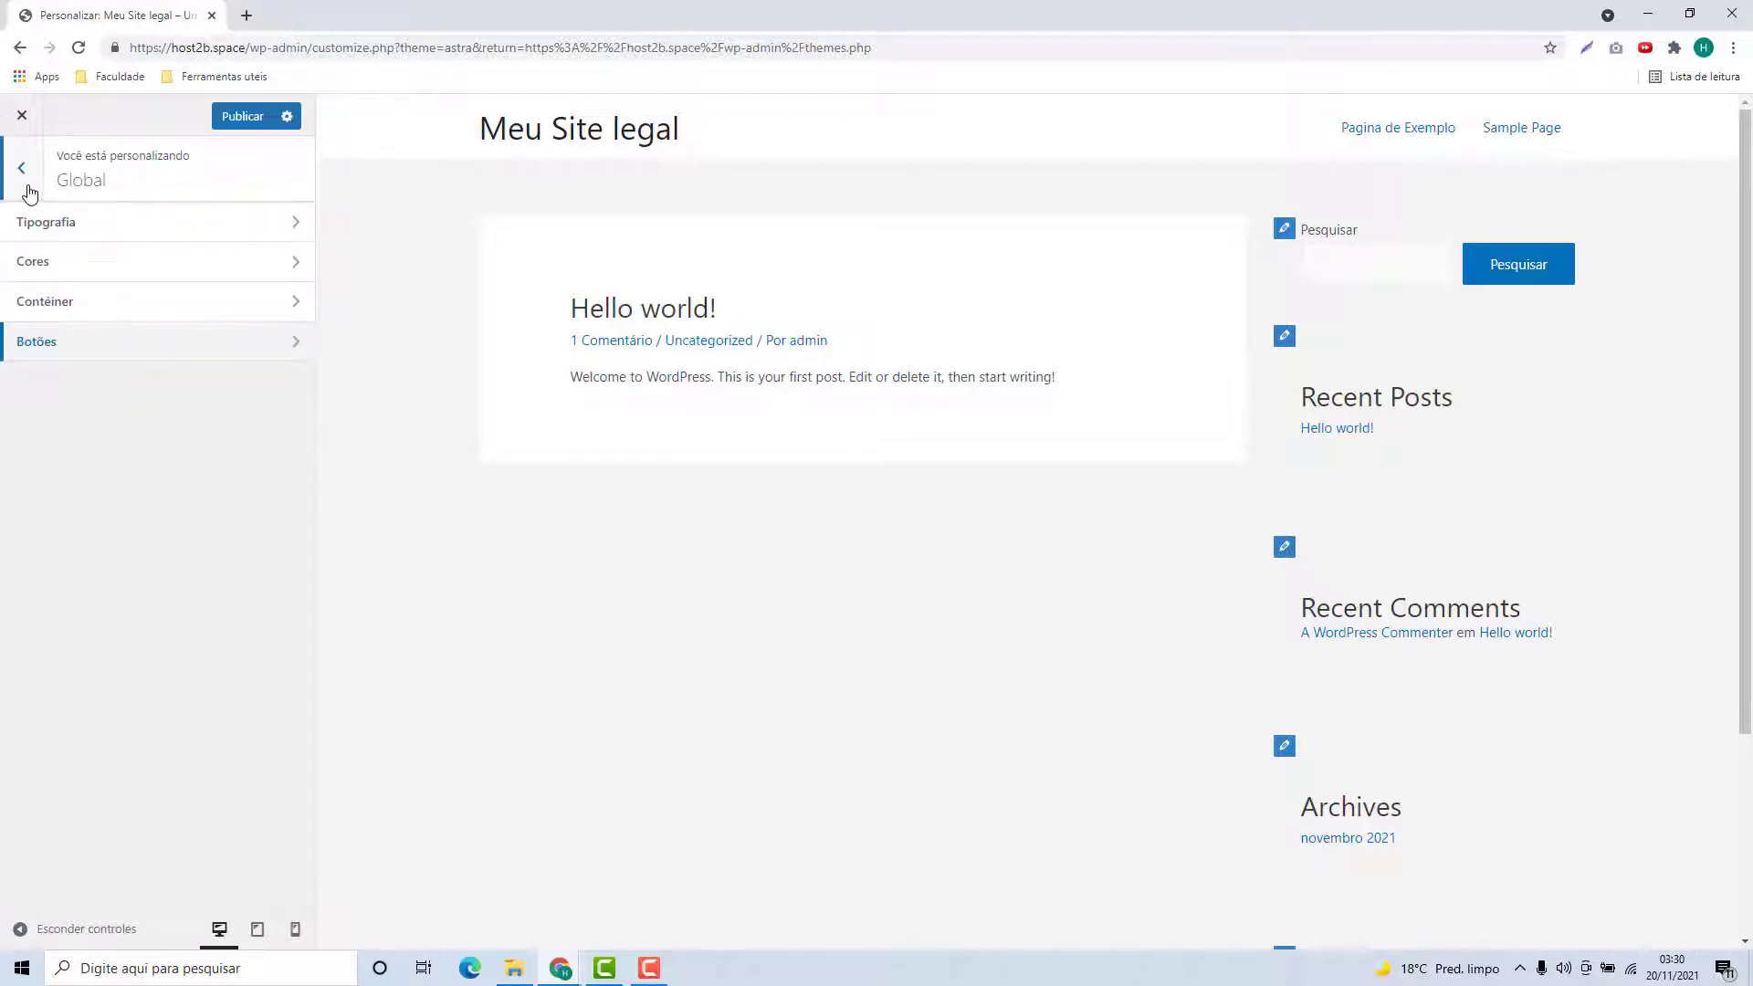
pyautogui.click(22, 169)
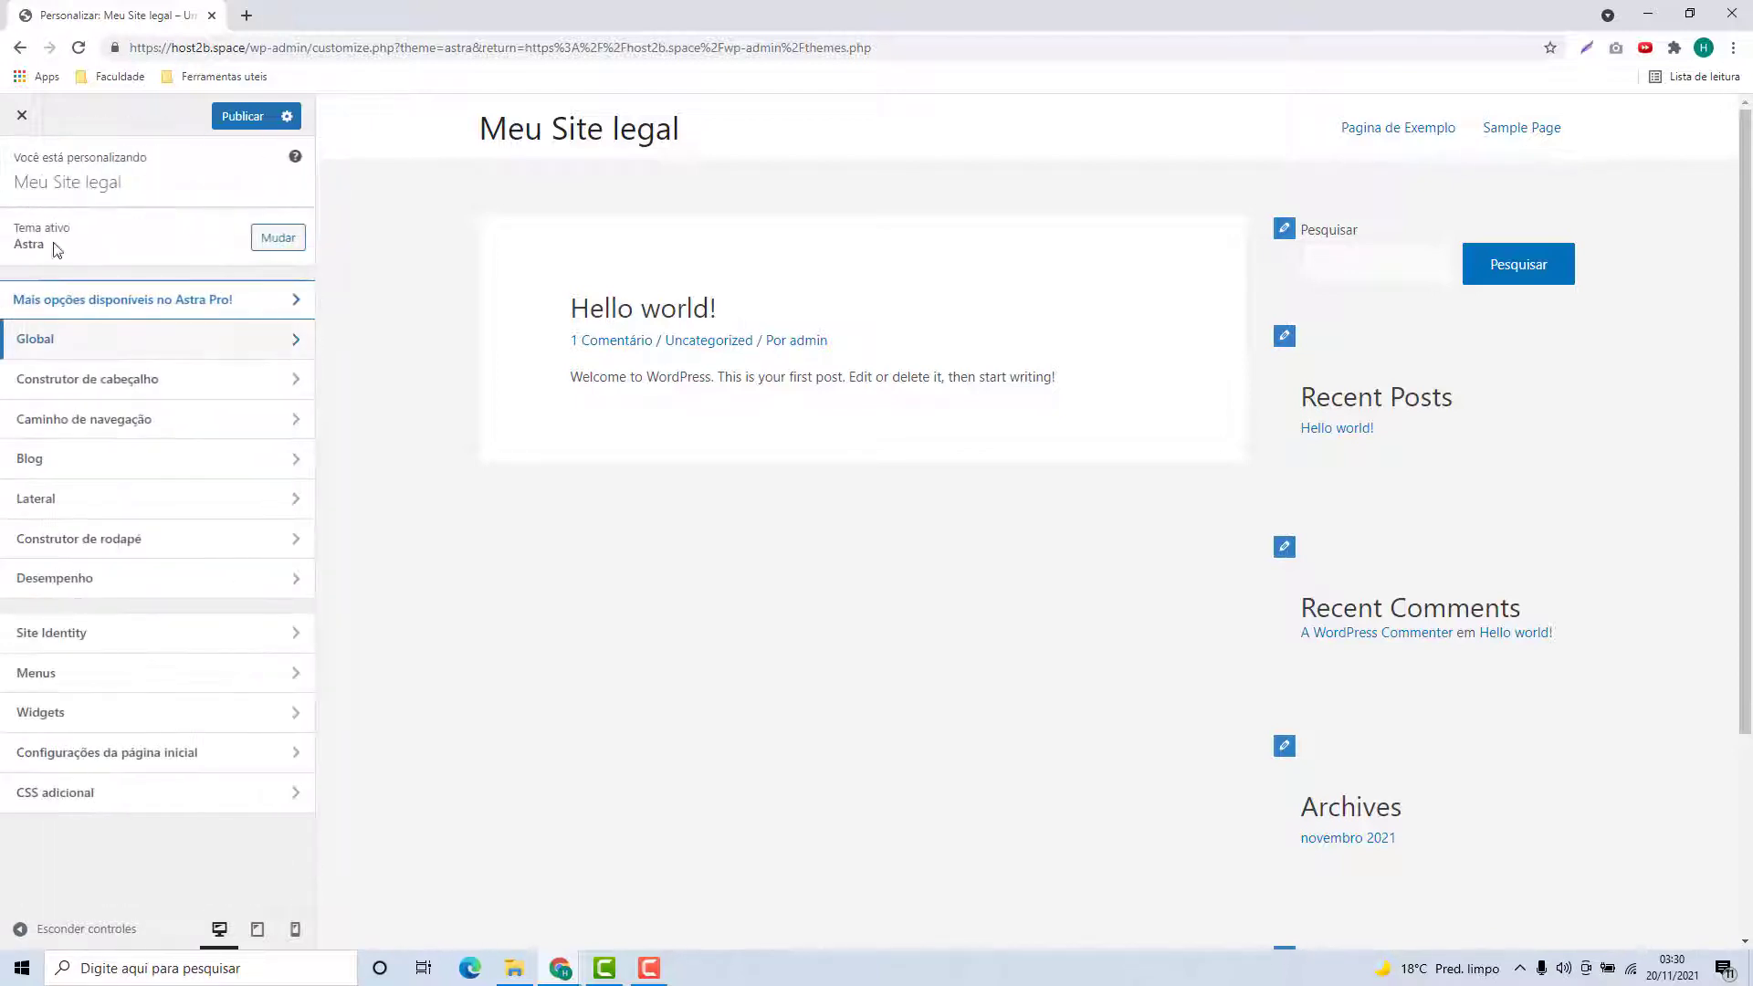
# Examine the header builder (Construtor de cabeçalho) and the elements available for its empty upper row
pyautogui.click(41, 394)
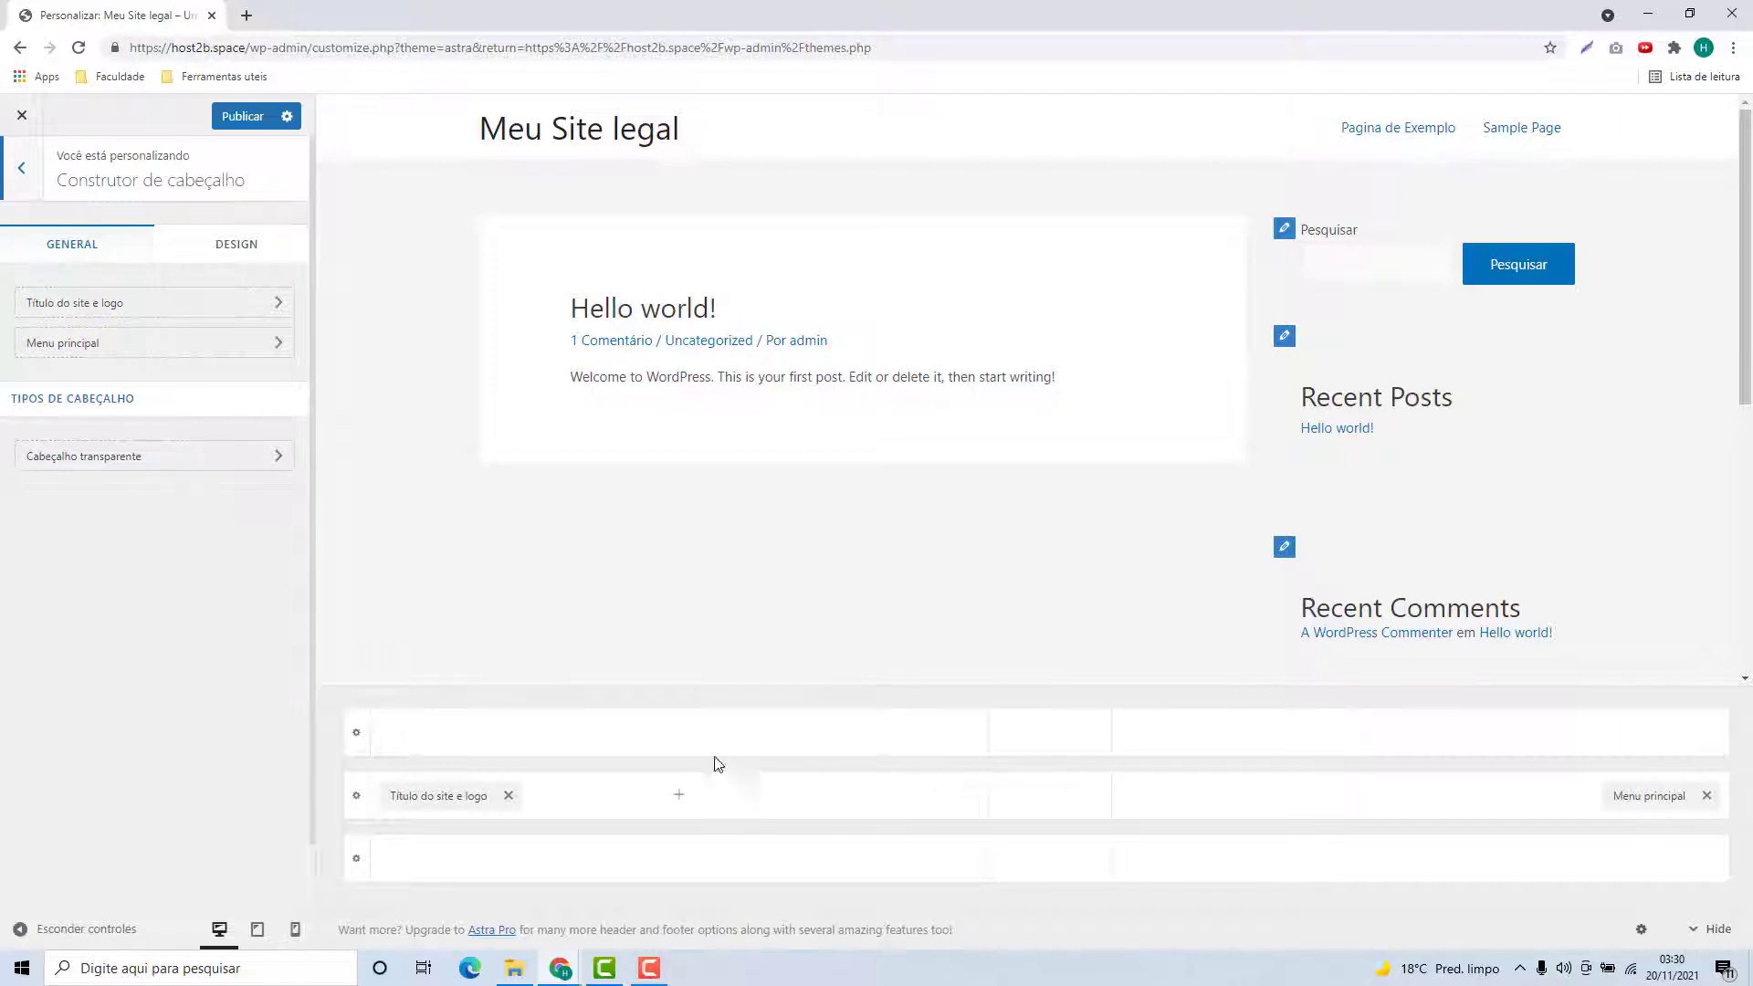
pyautogui.click(677, 733)
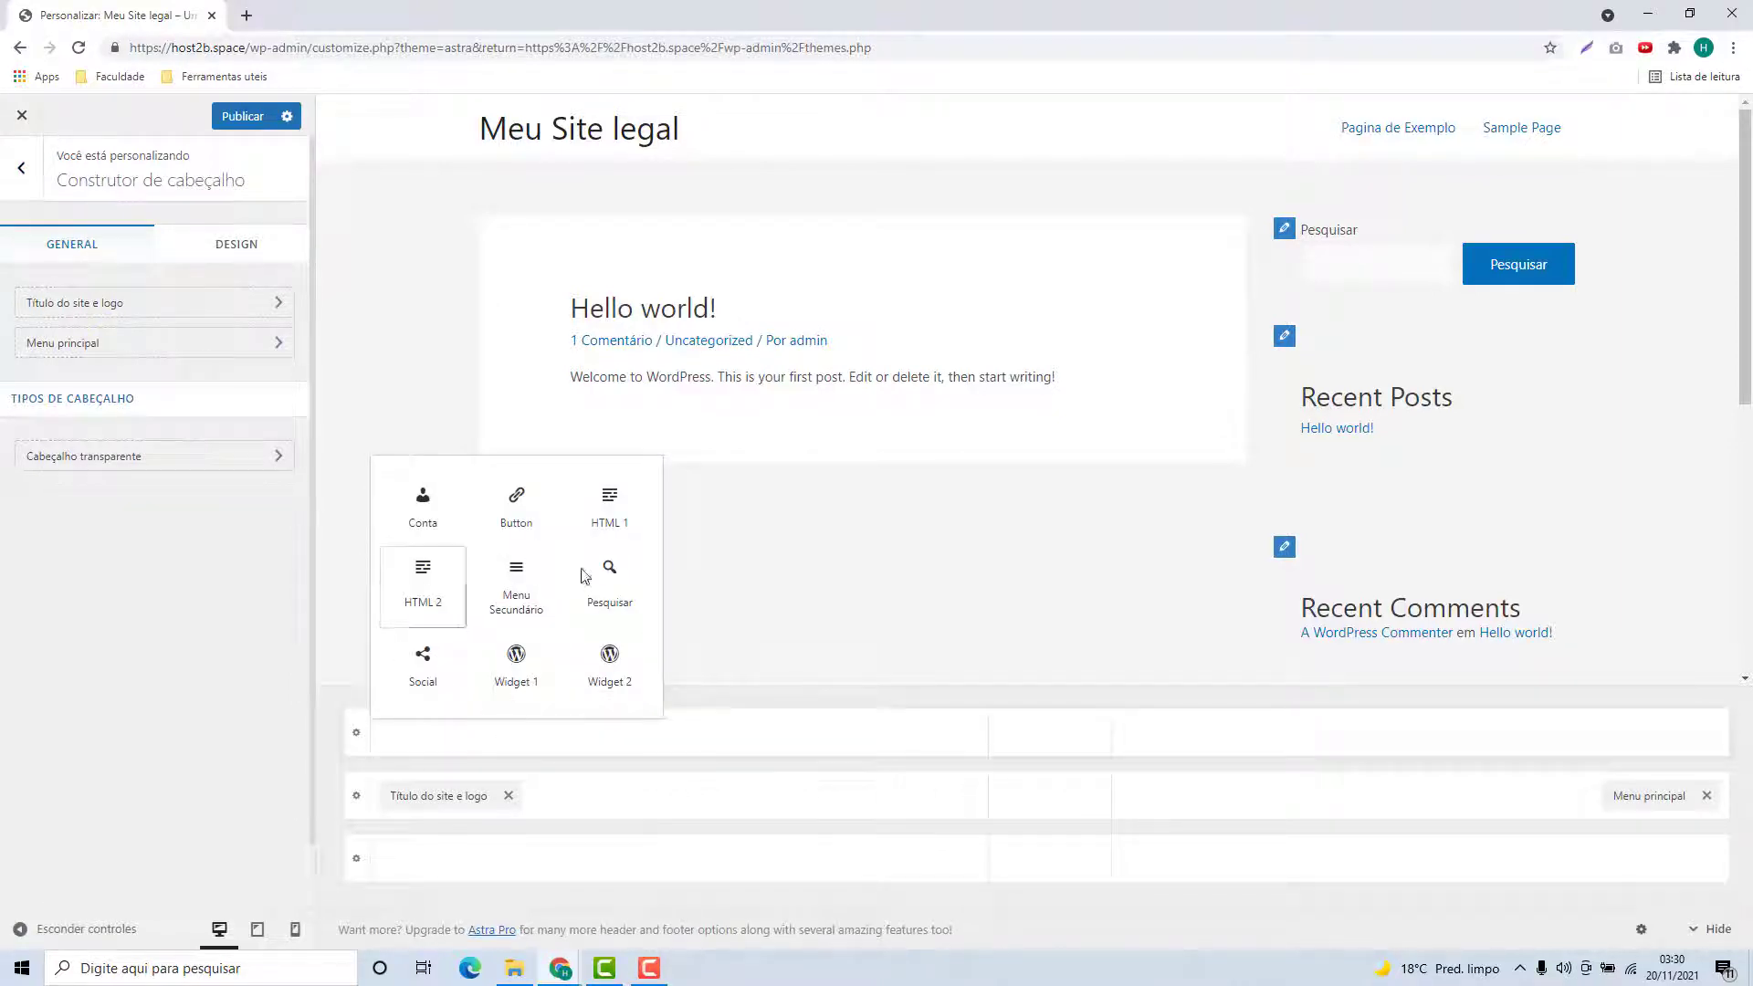
pyautogui.click(754, 694)
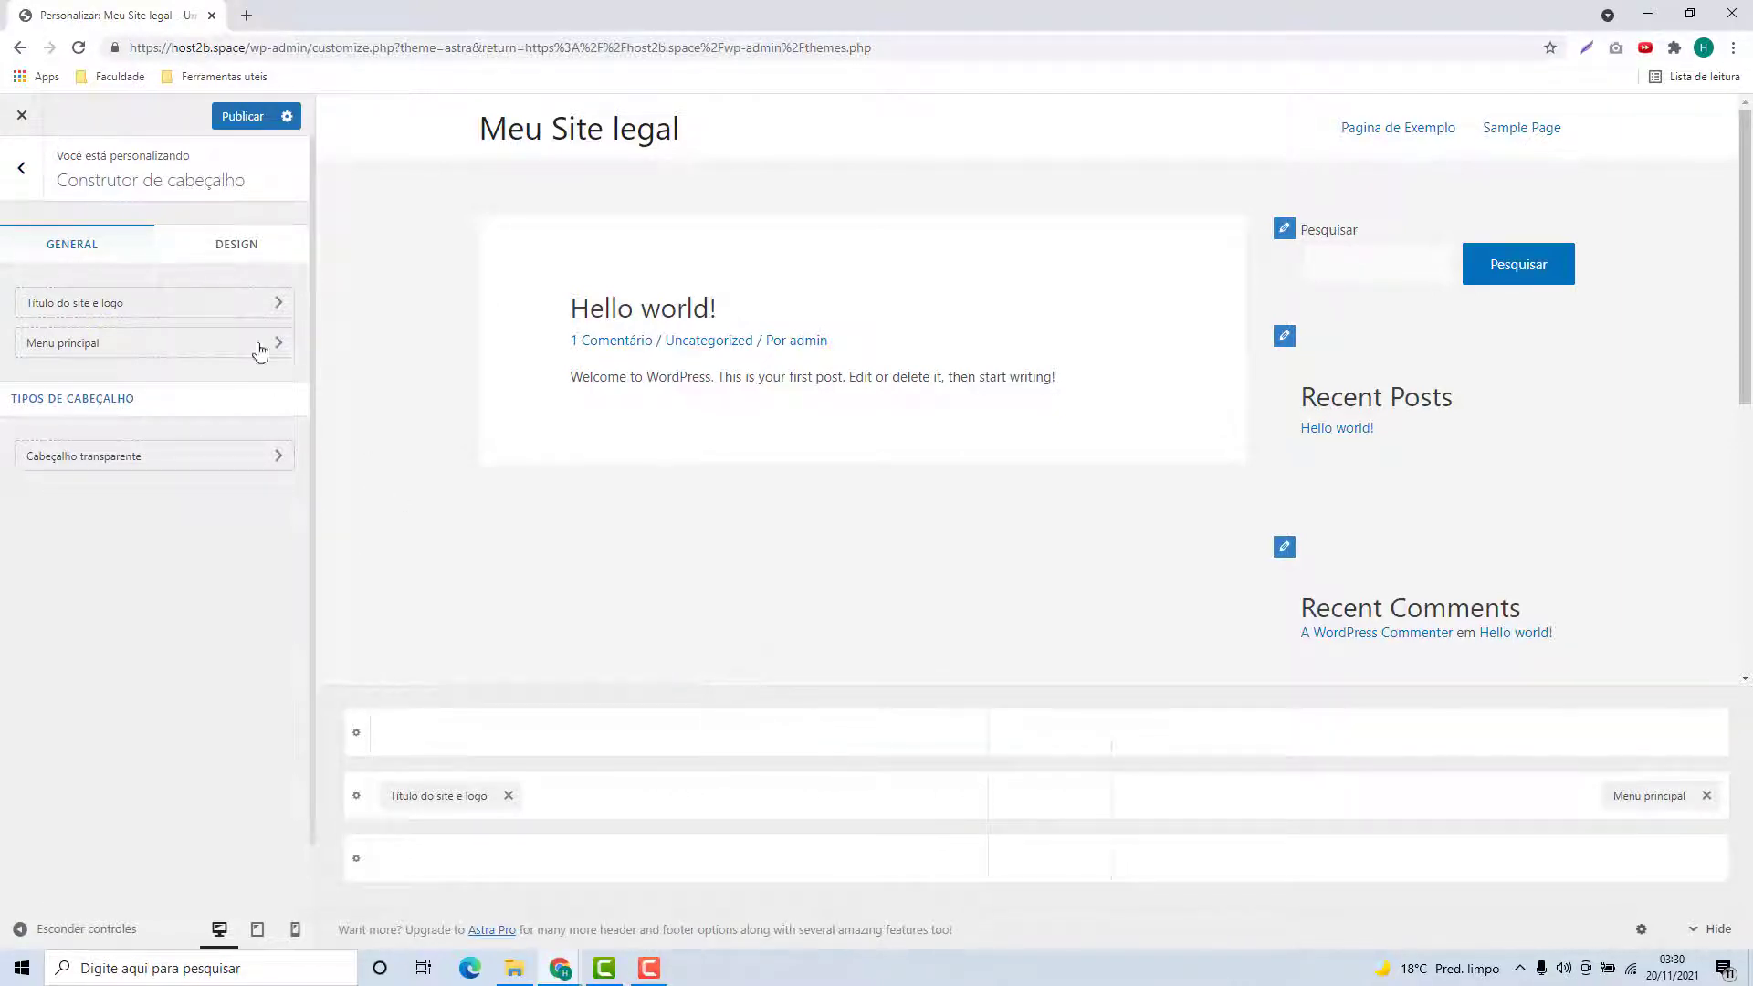
pyautogui.click(21, 167)
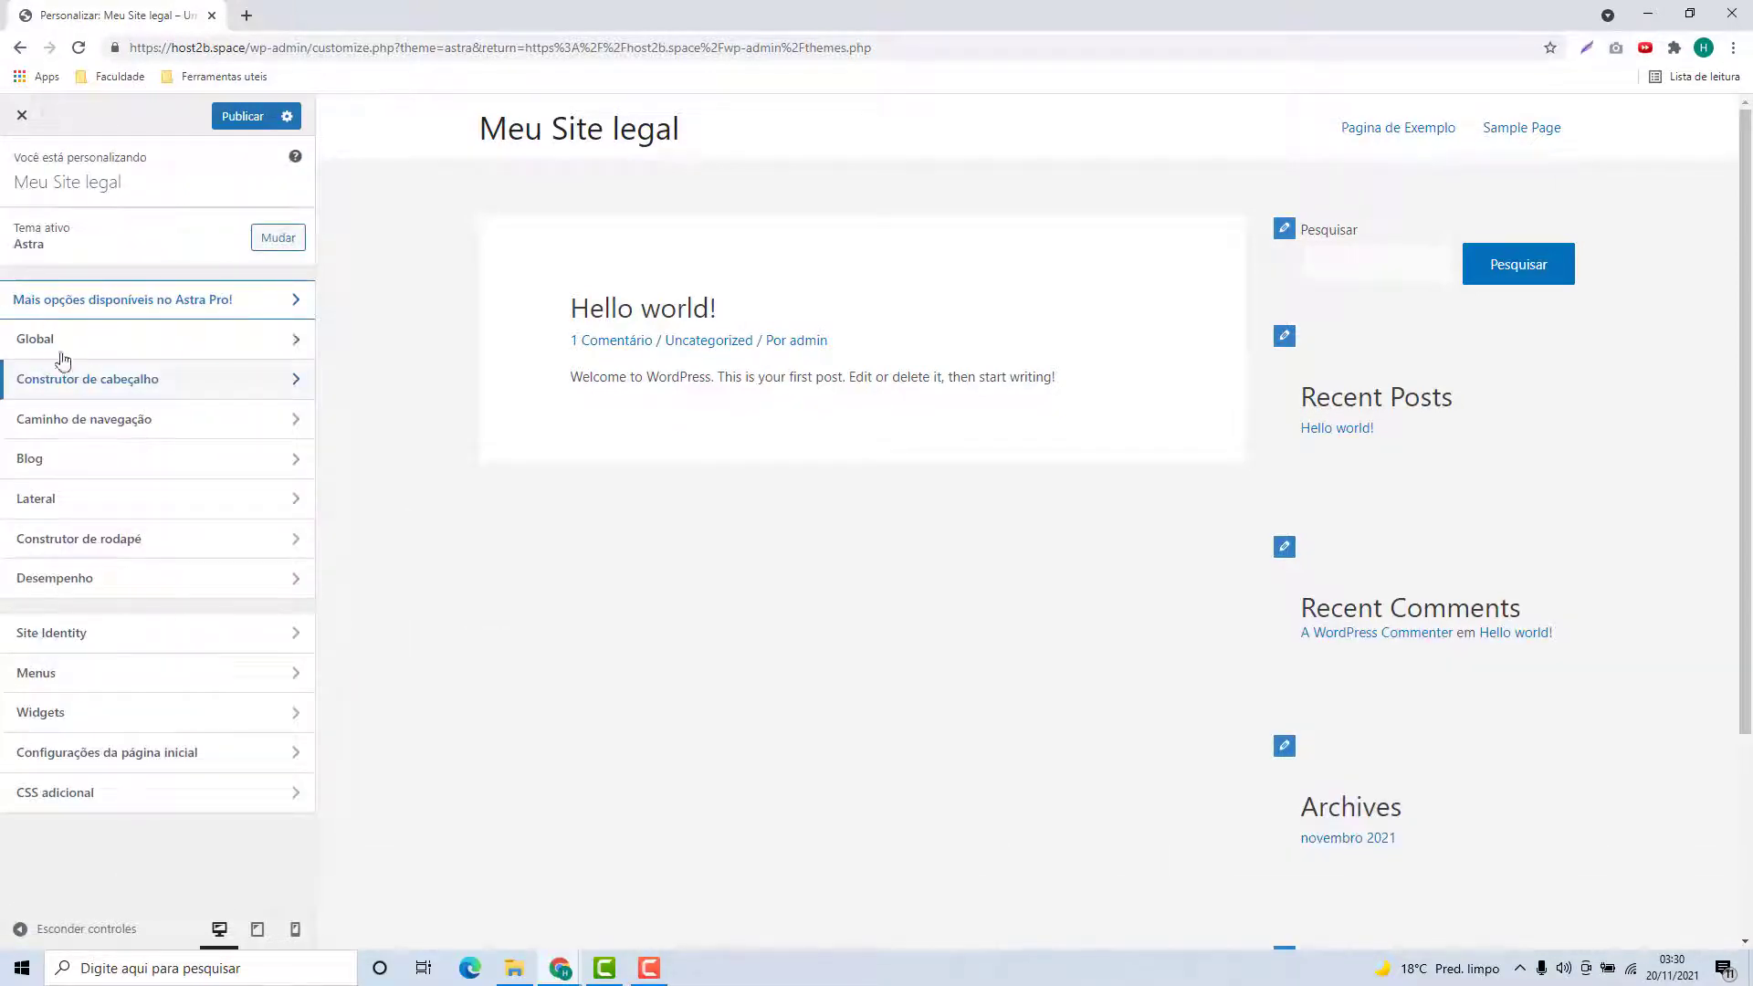
# Examine the Blog customization settings for Blog / Arquivos and Post individual
pyautogui.click(41, 464)
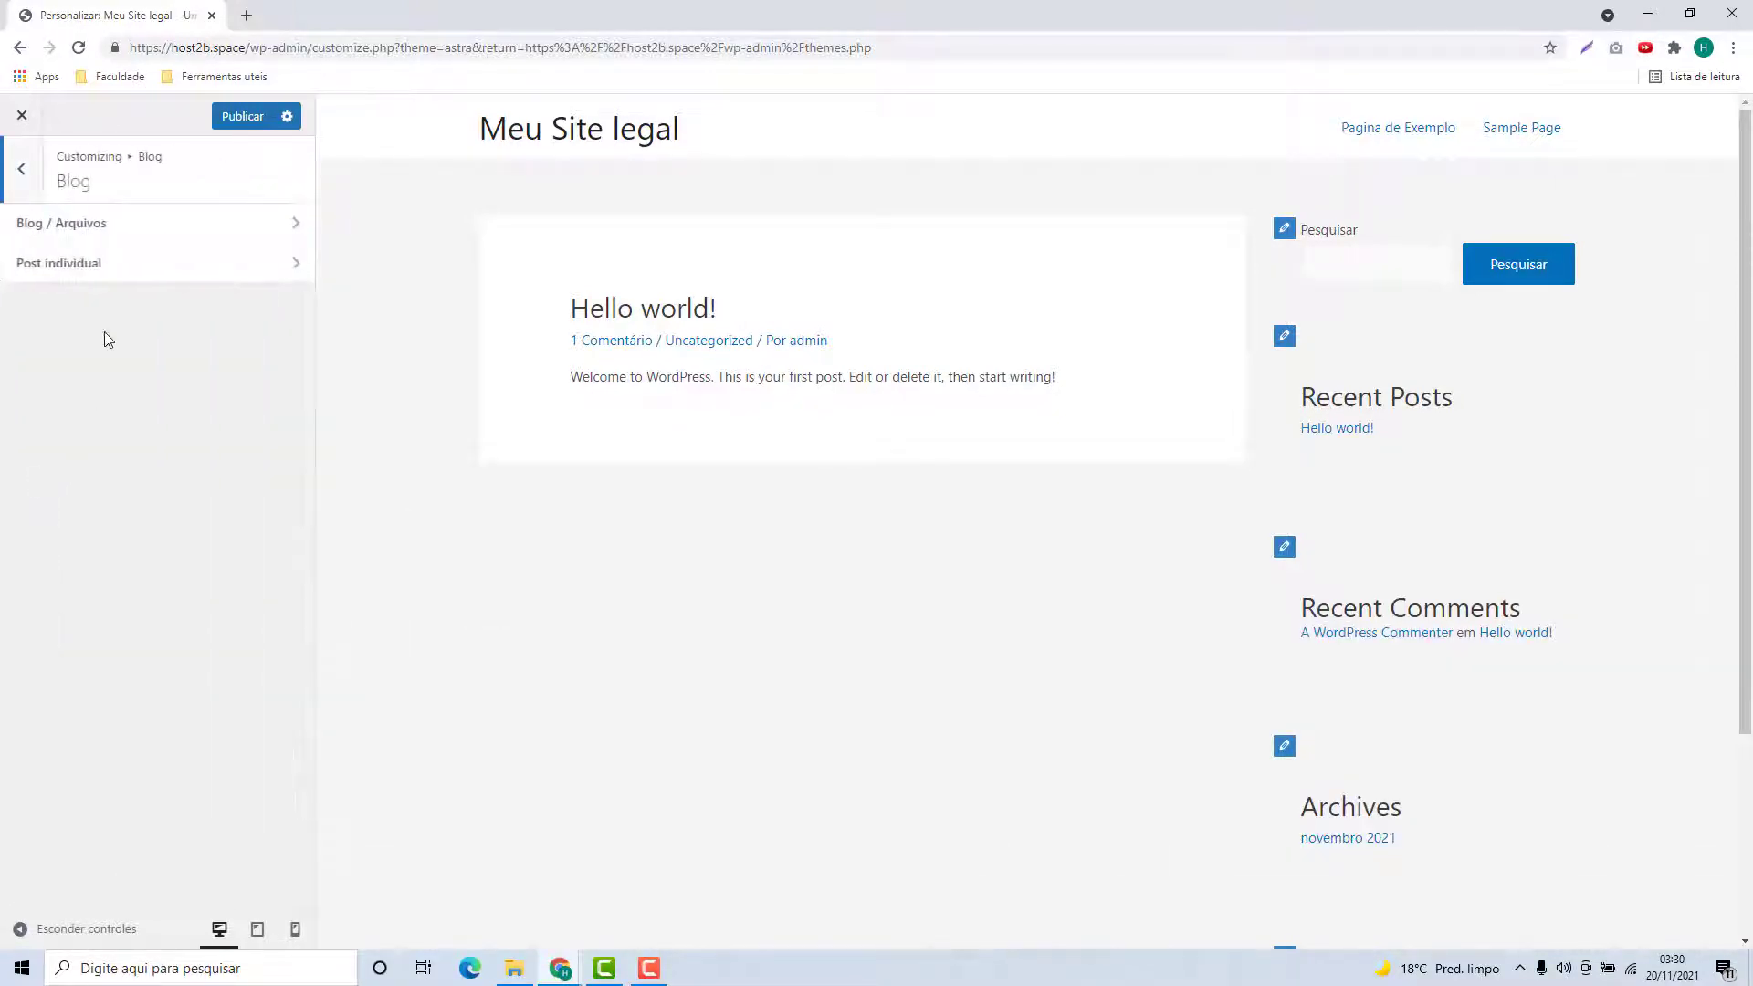
pyautogui.click(122, 233)
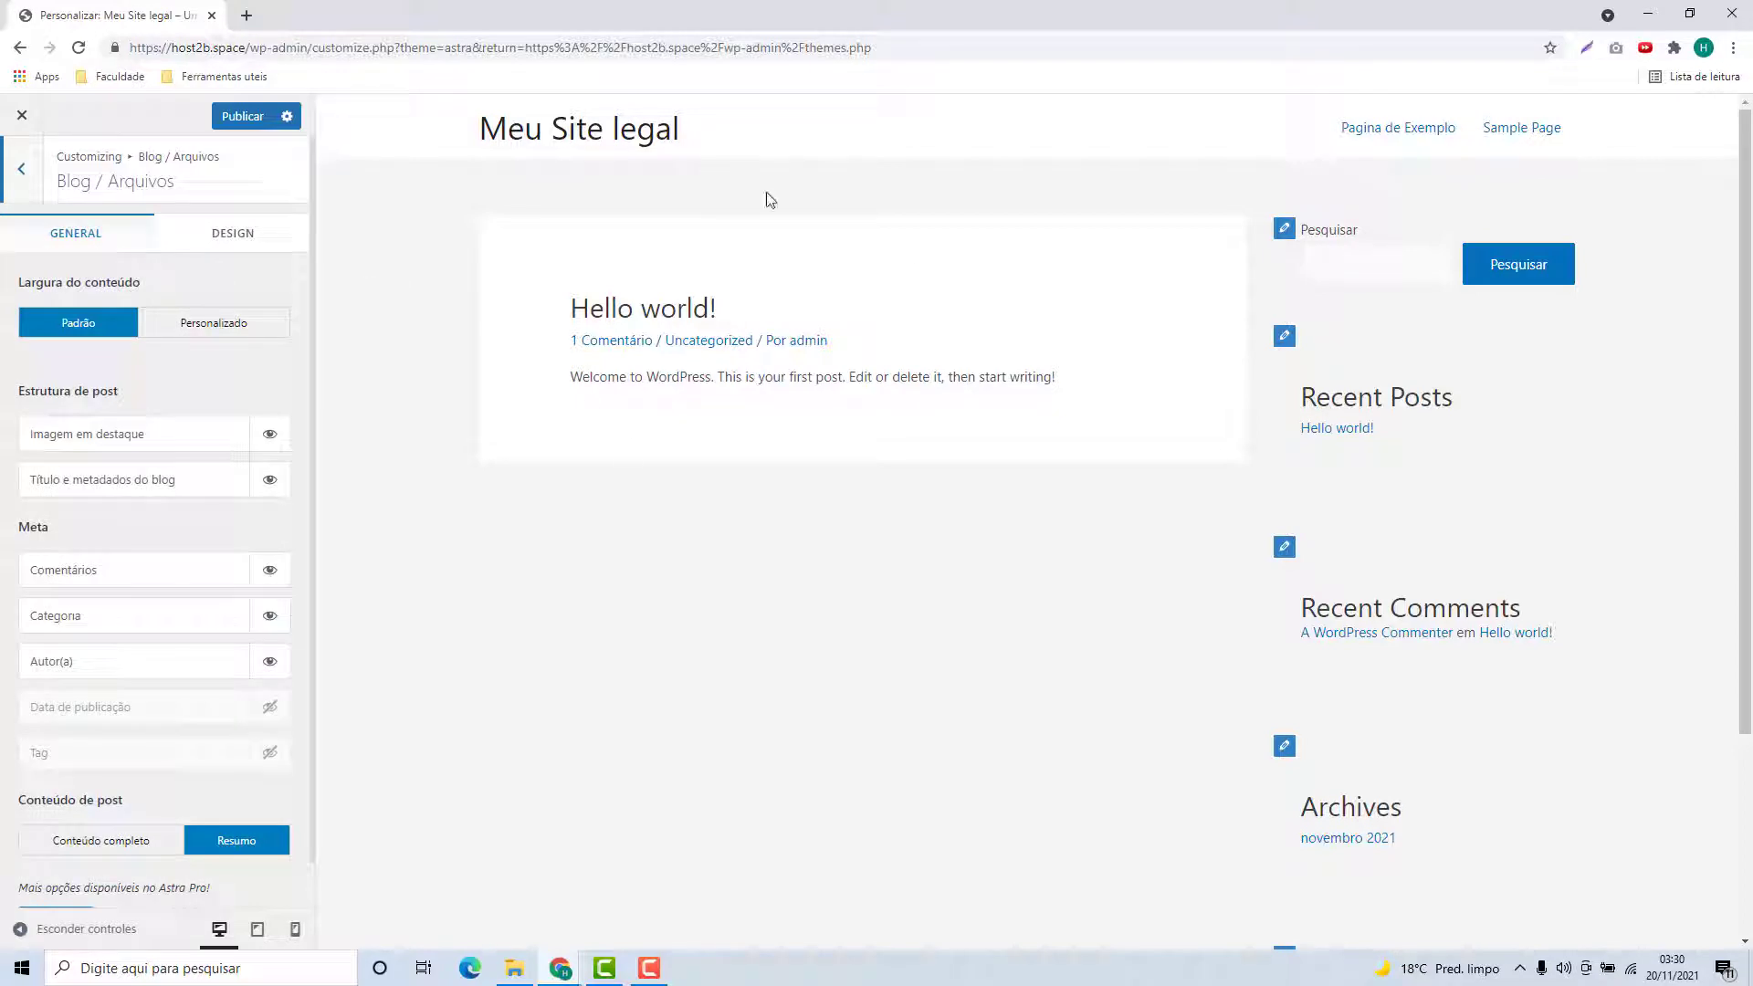
pyautogui.click(19, 174)
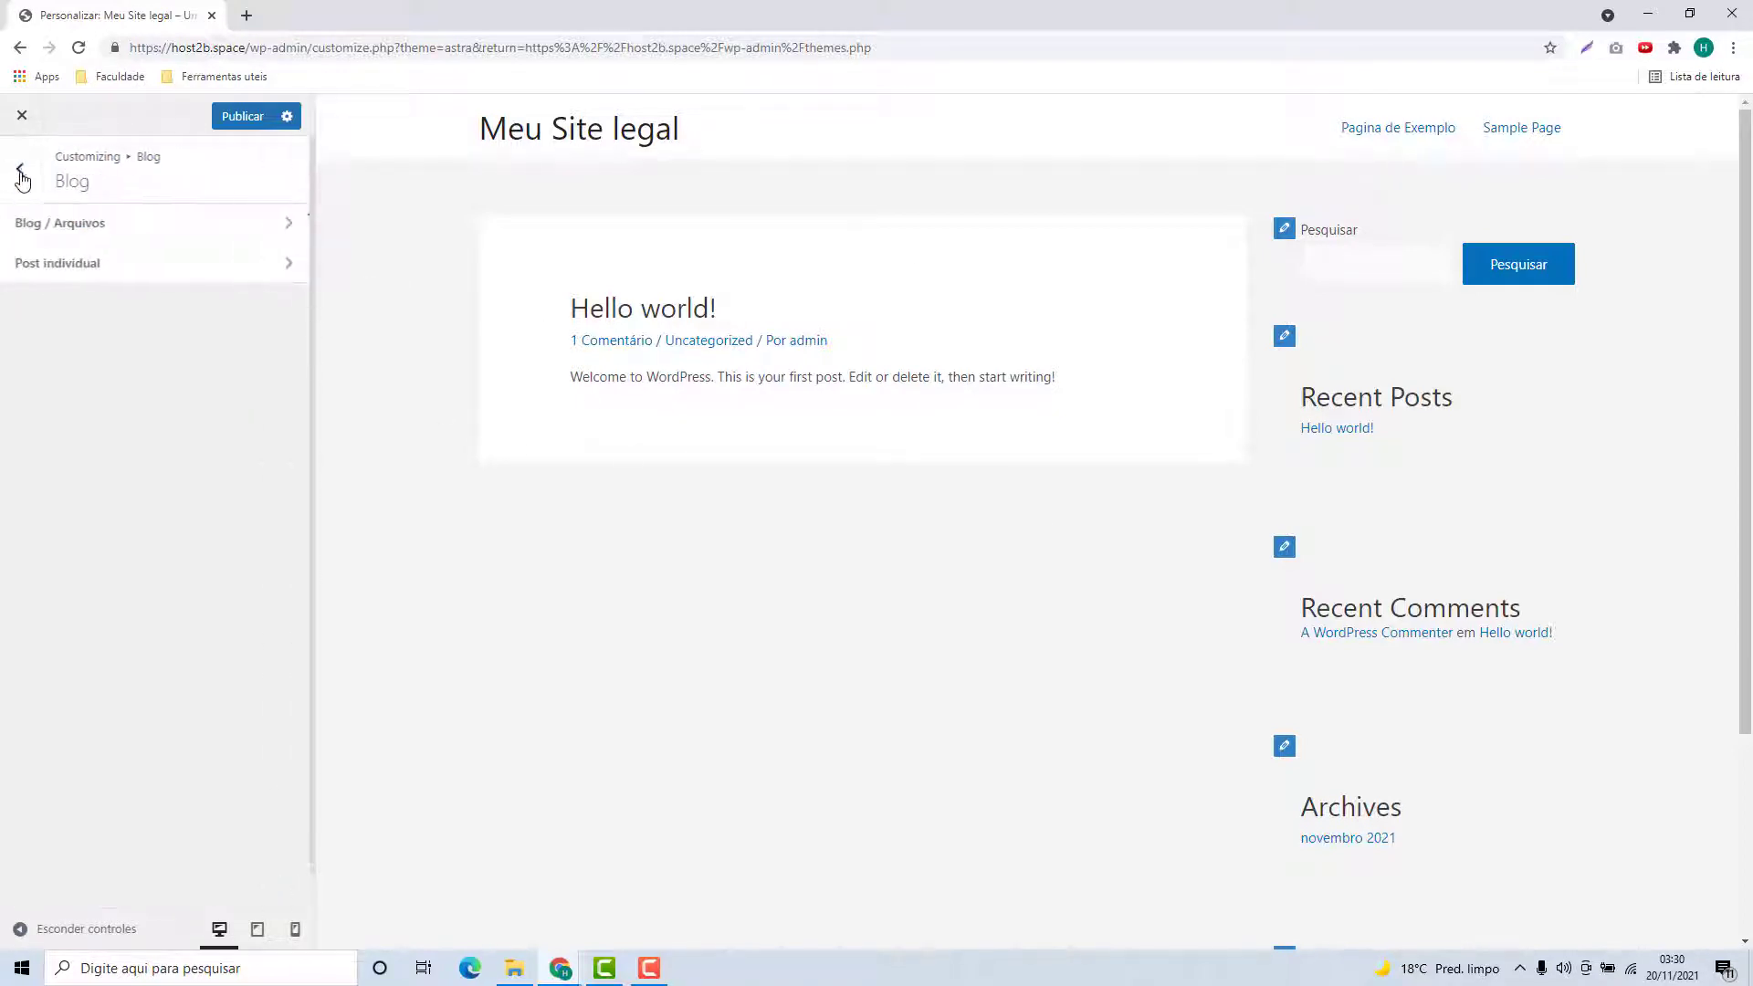
pyautogui.click(78, 274)
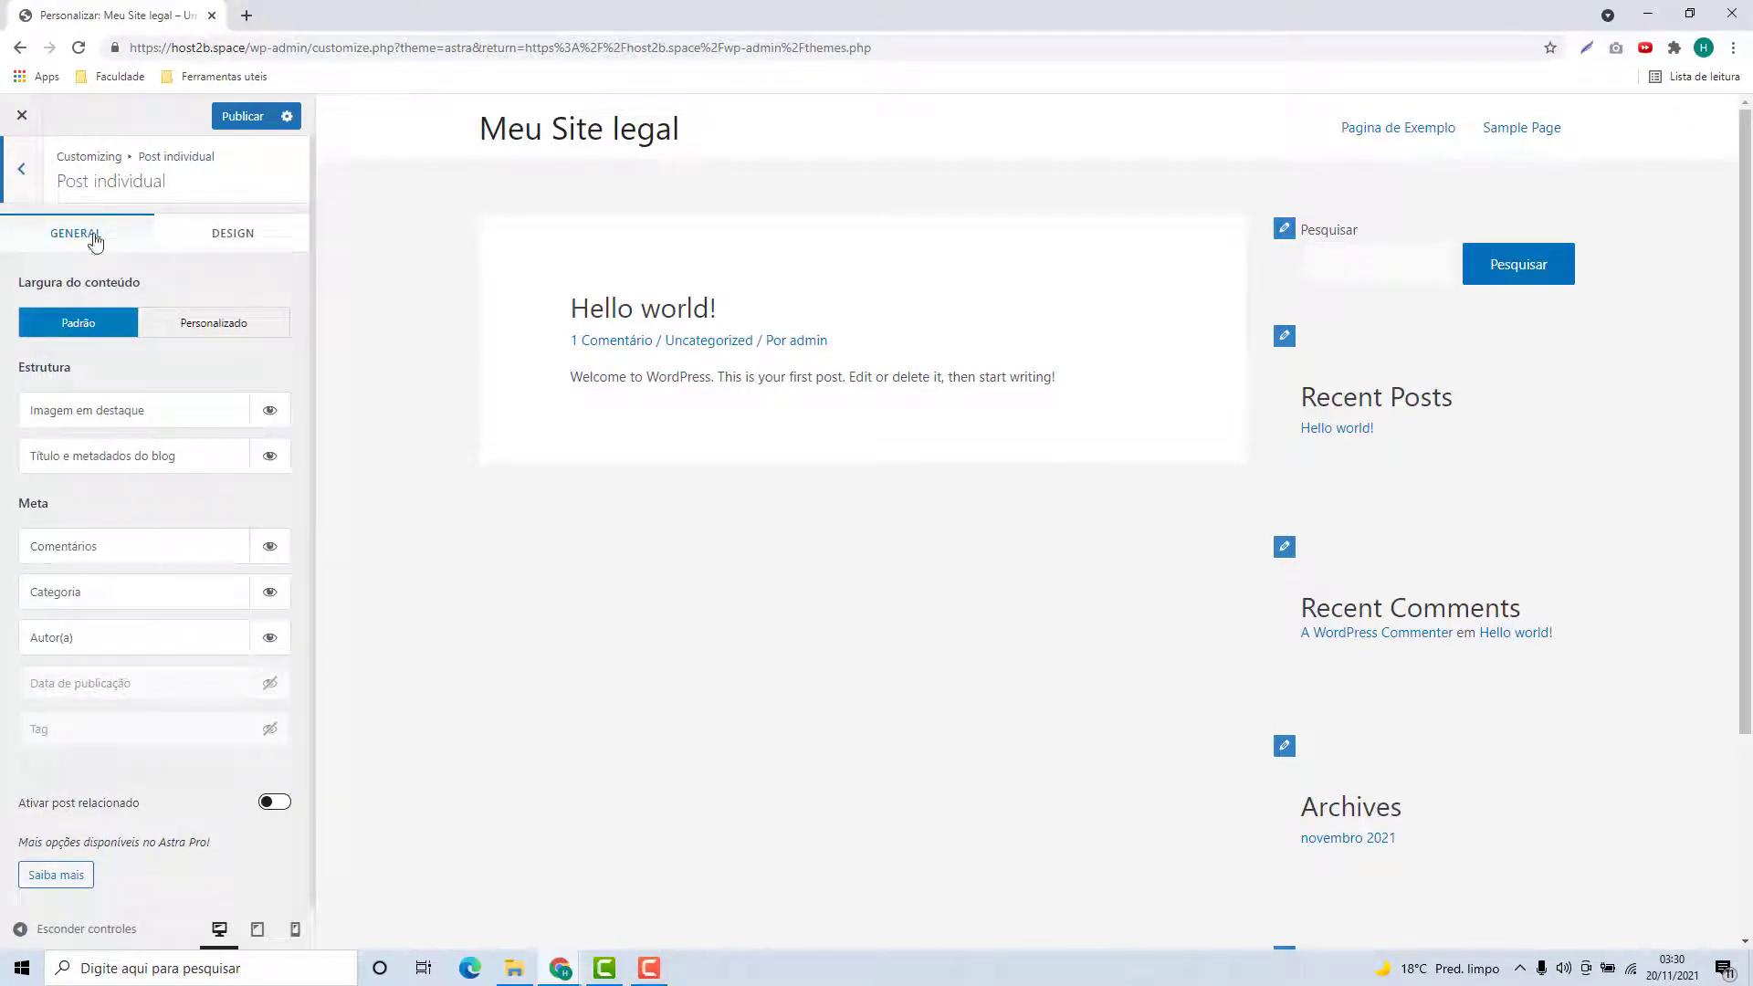
pyautogui.click(23, 178)
pyautogui.click(23, 173)
# Examine the sidebar (Lateral) layout settings and the sidebar in the site preview
pyautogui.click(108, 509)
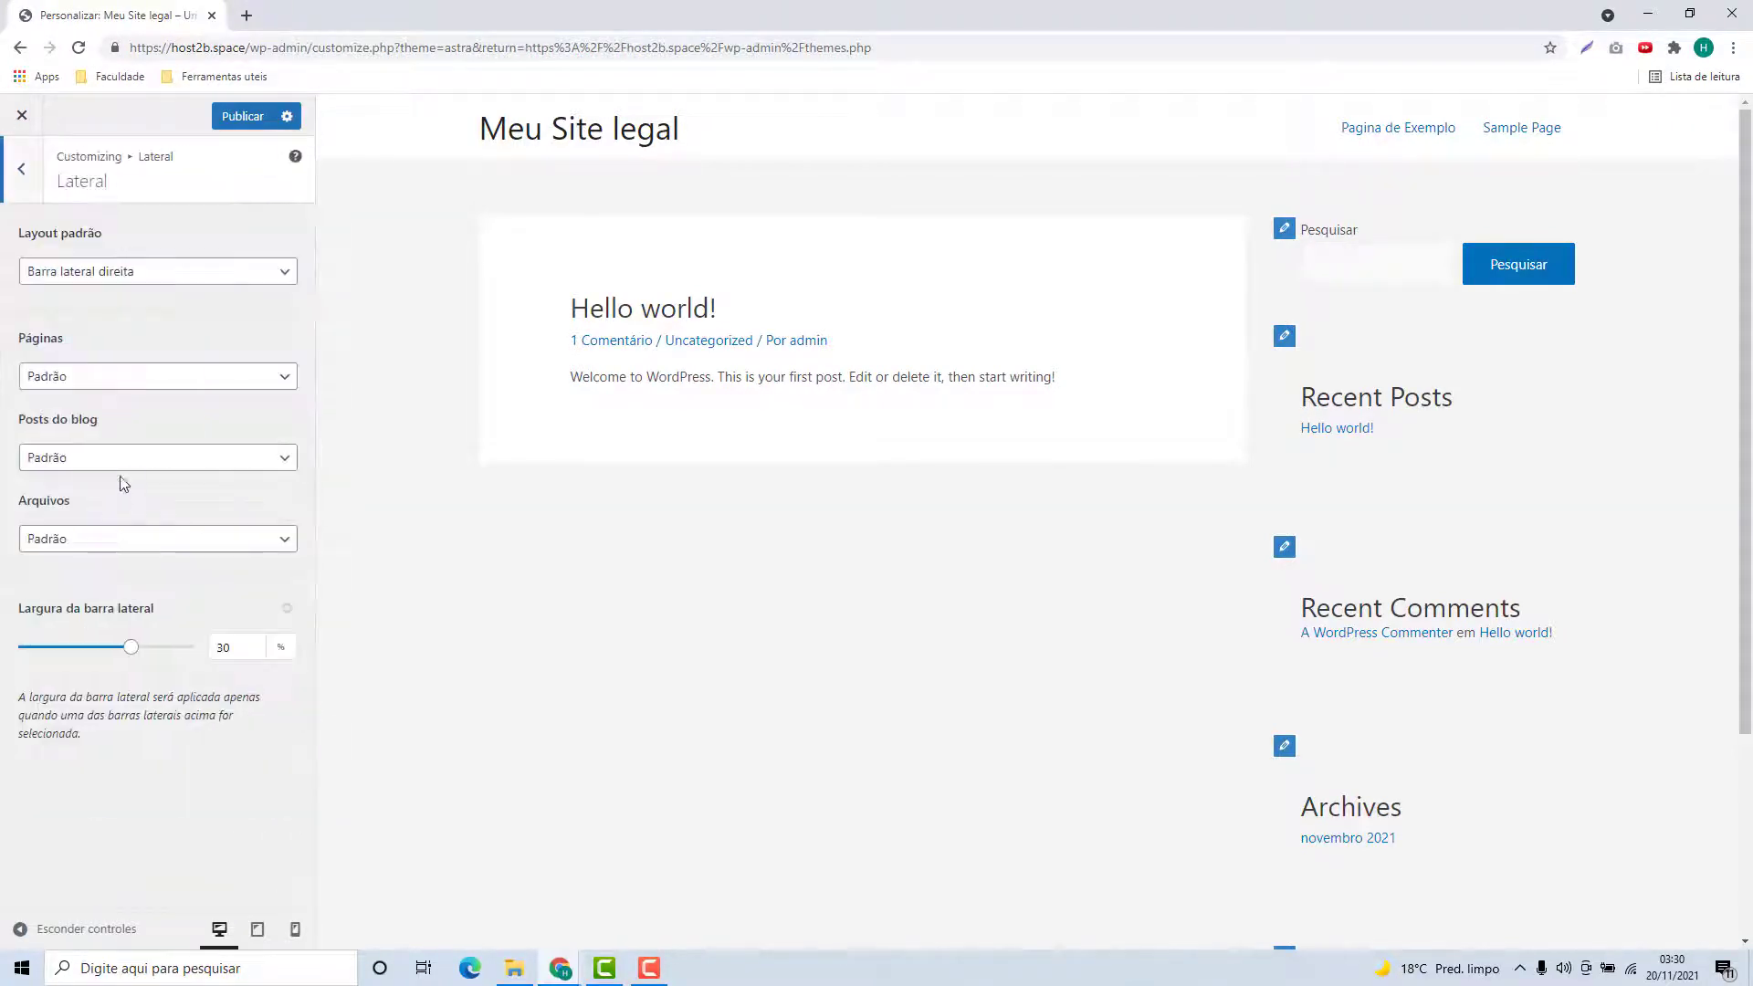
pyautogui.scroll(-3, 1432, 762)
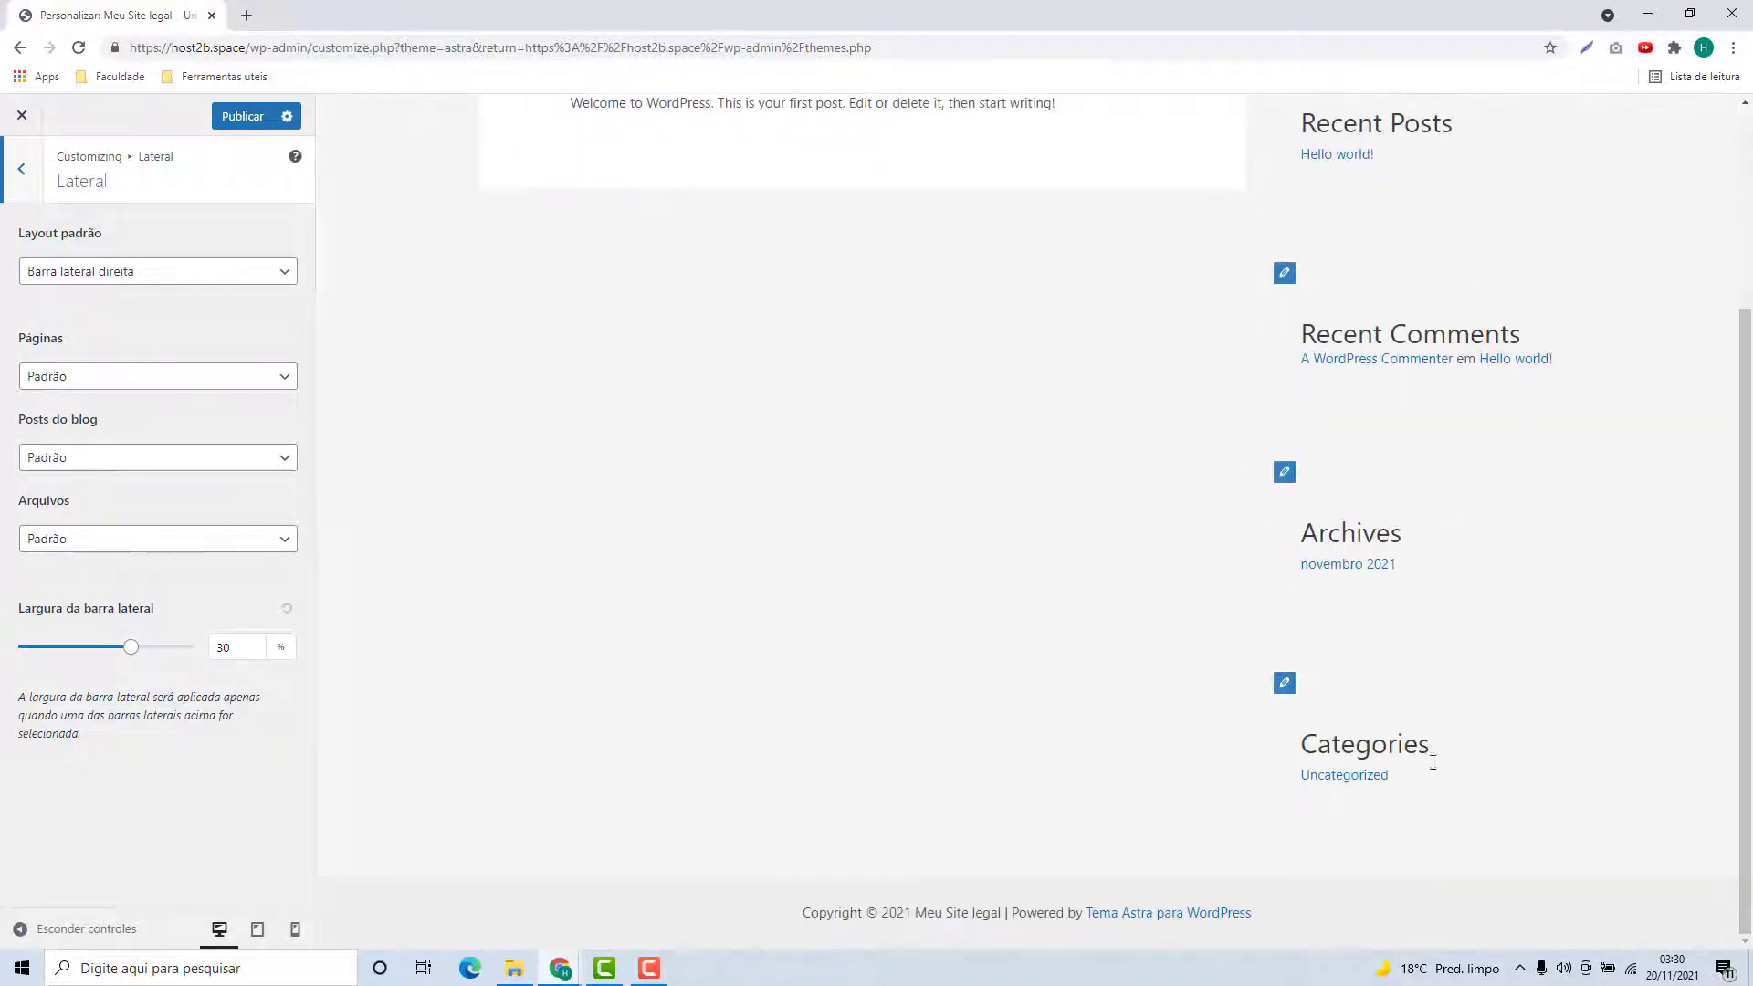
pyautogui.scroll(3, 1262, 455)
pyautogui.click(21, 169)
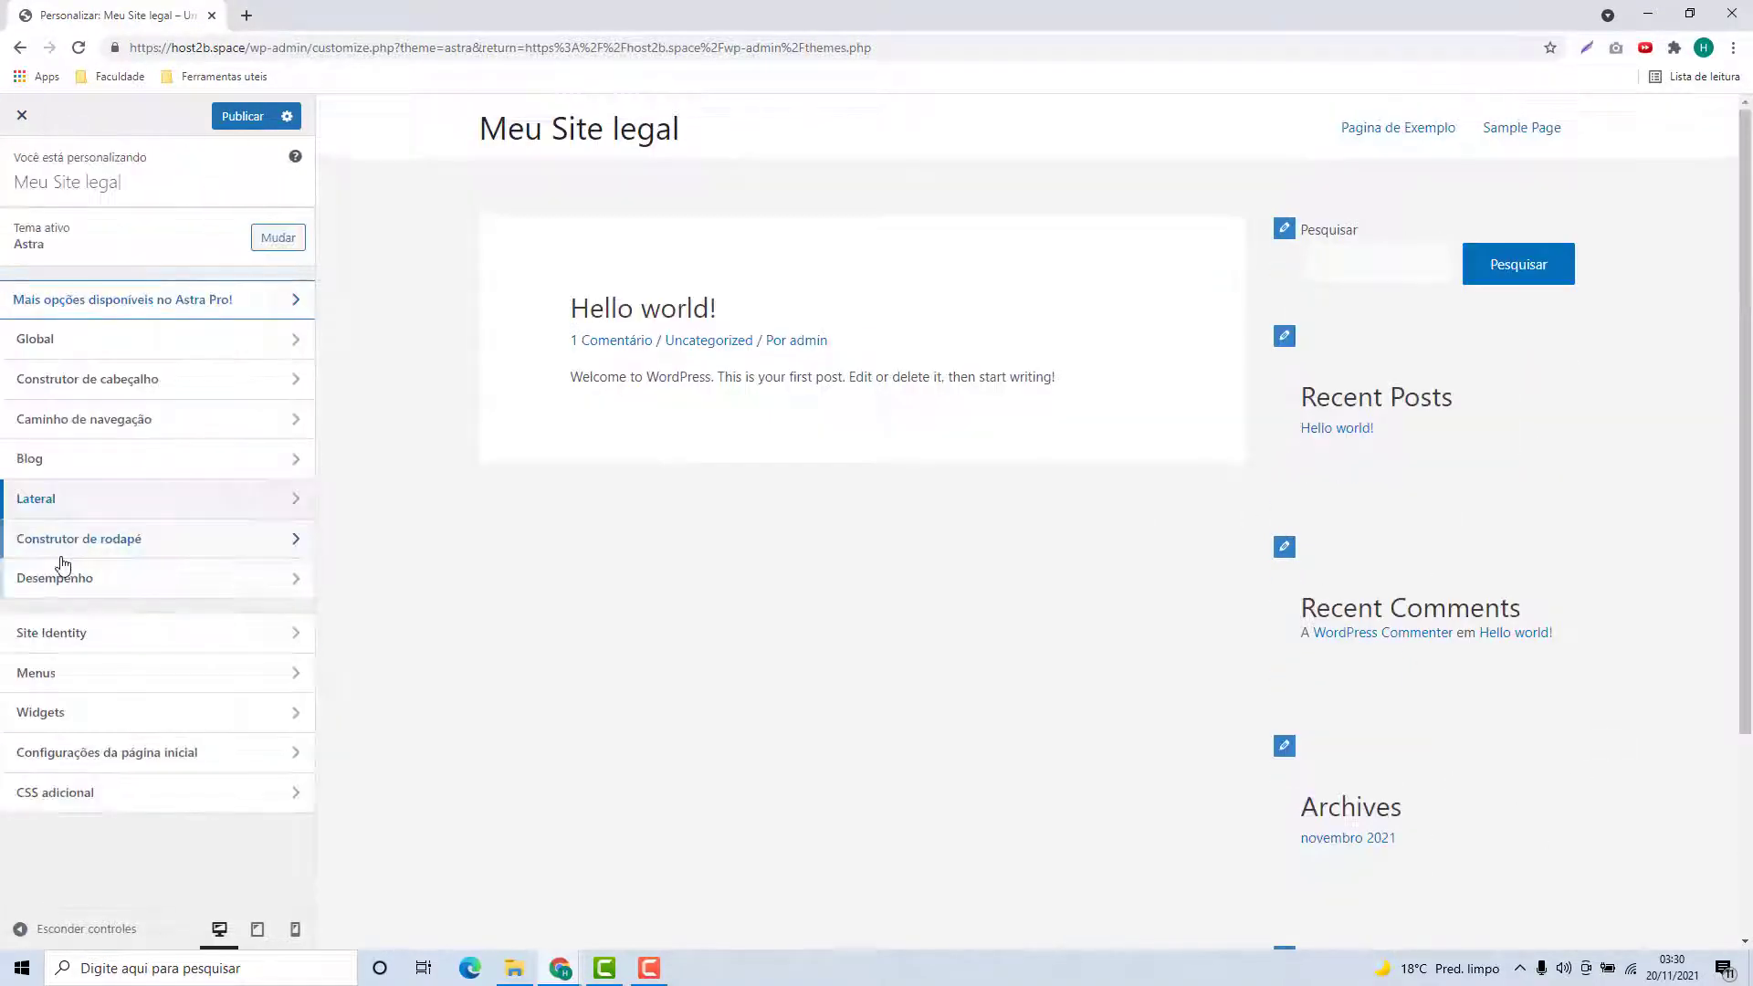
# Examine the footer builder (Construtor de rodapé) layout and the Desempenho settings
pyautogui.click(60, 544)
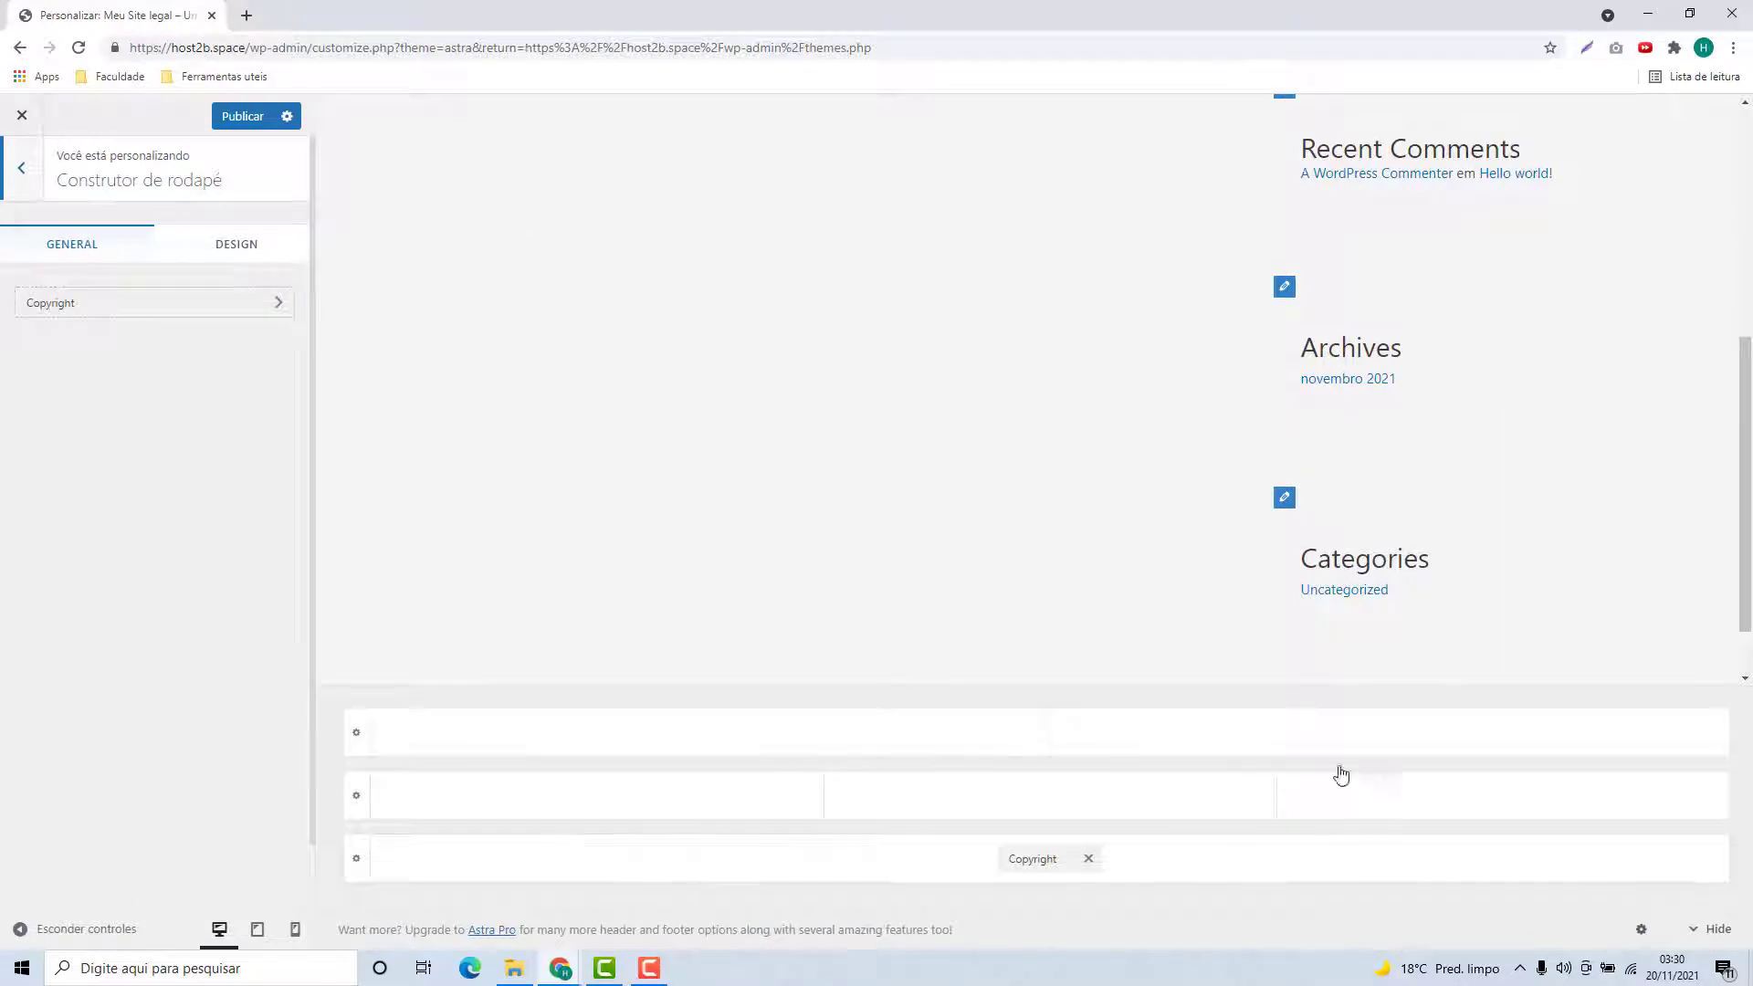
pyautogui.scroll(1, 762, 560)
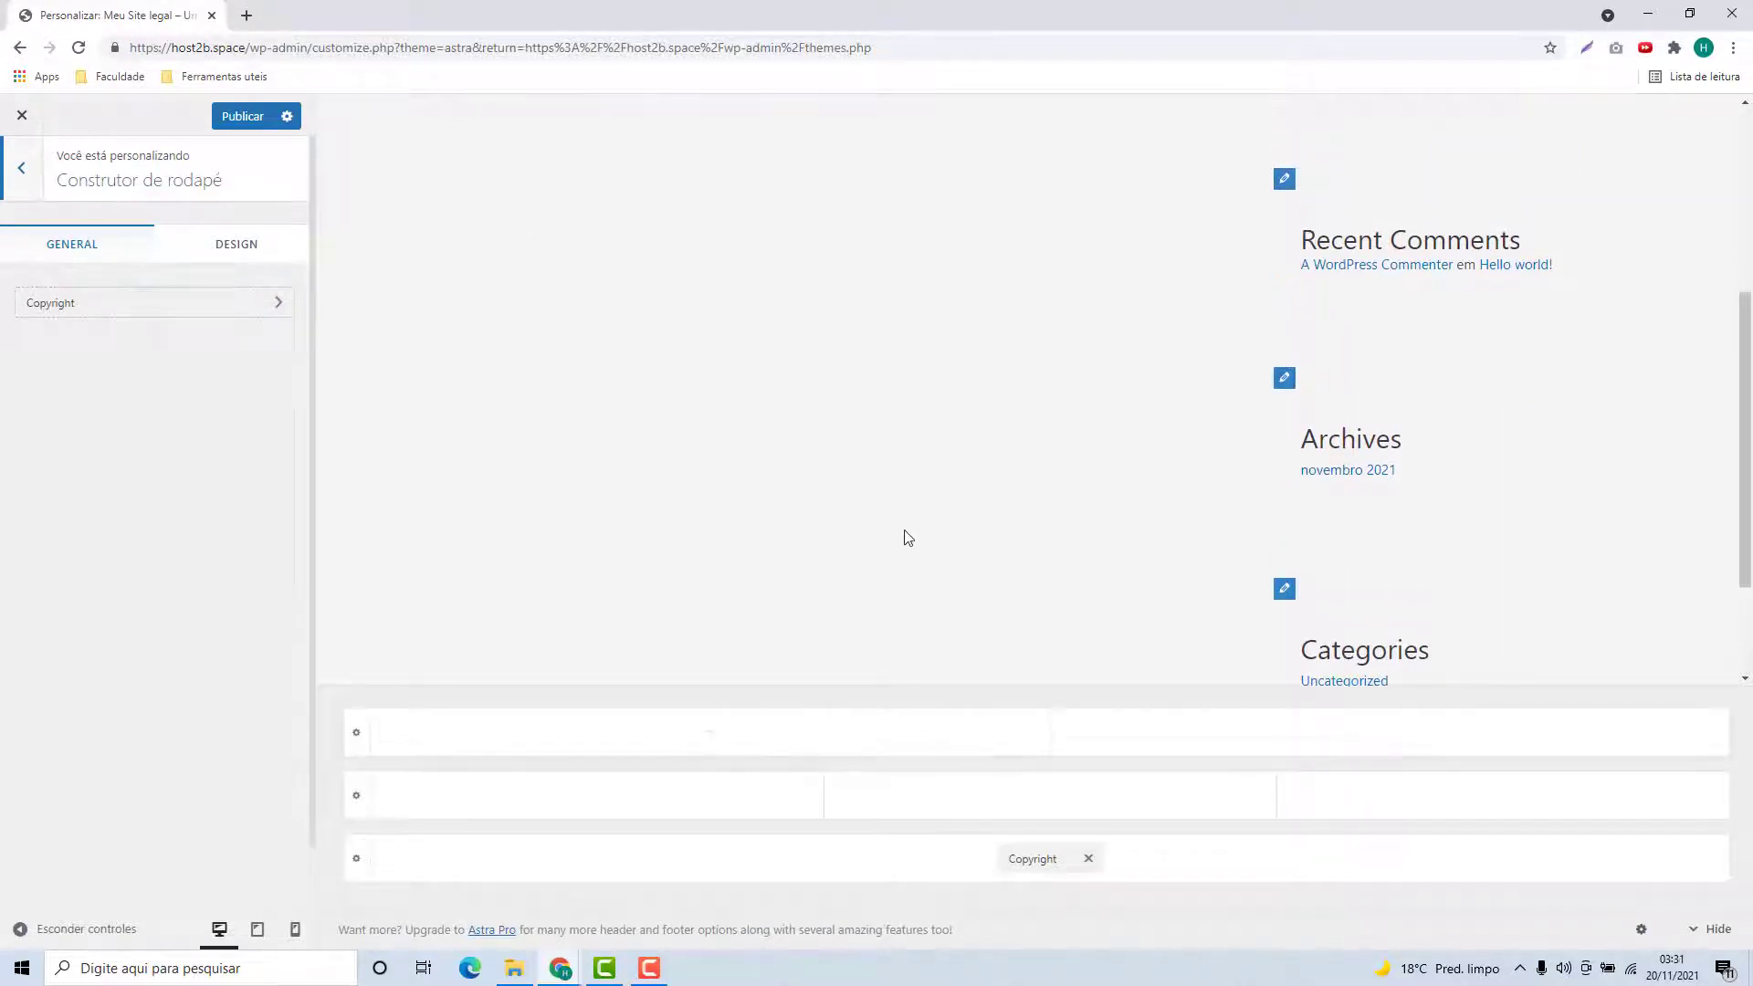
pyautogui.scroll(-2, 822, 575)
pyautogui.click(21, 168)
pyautogui.click(107, 589)
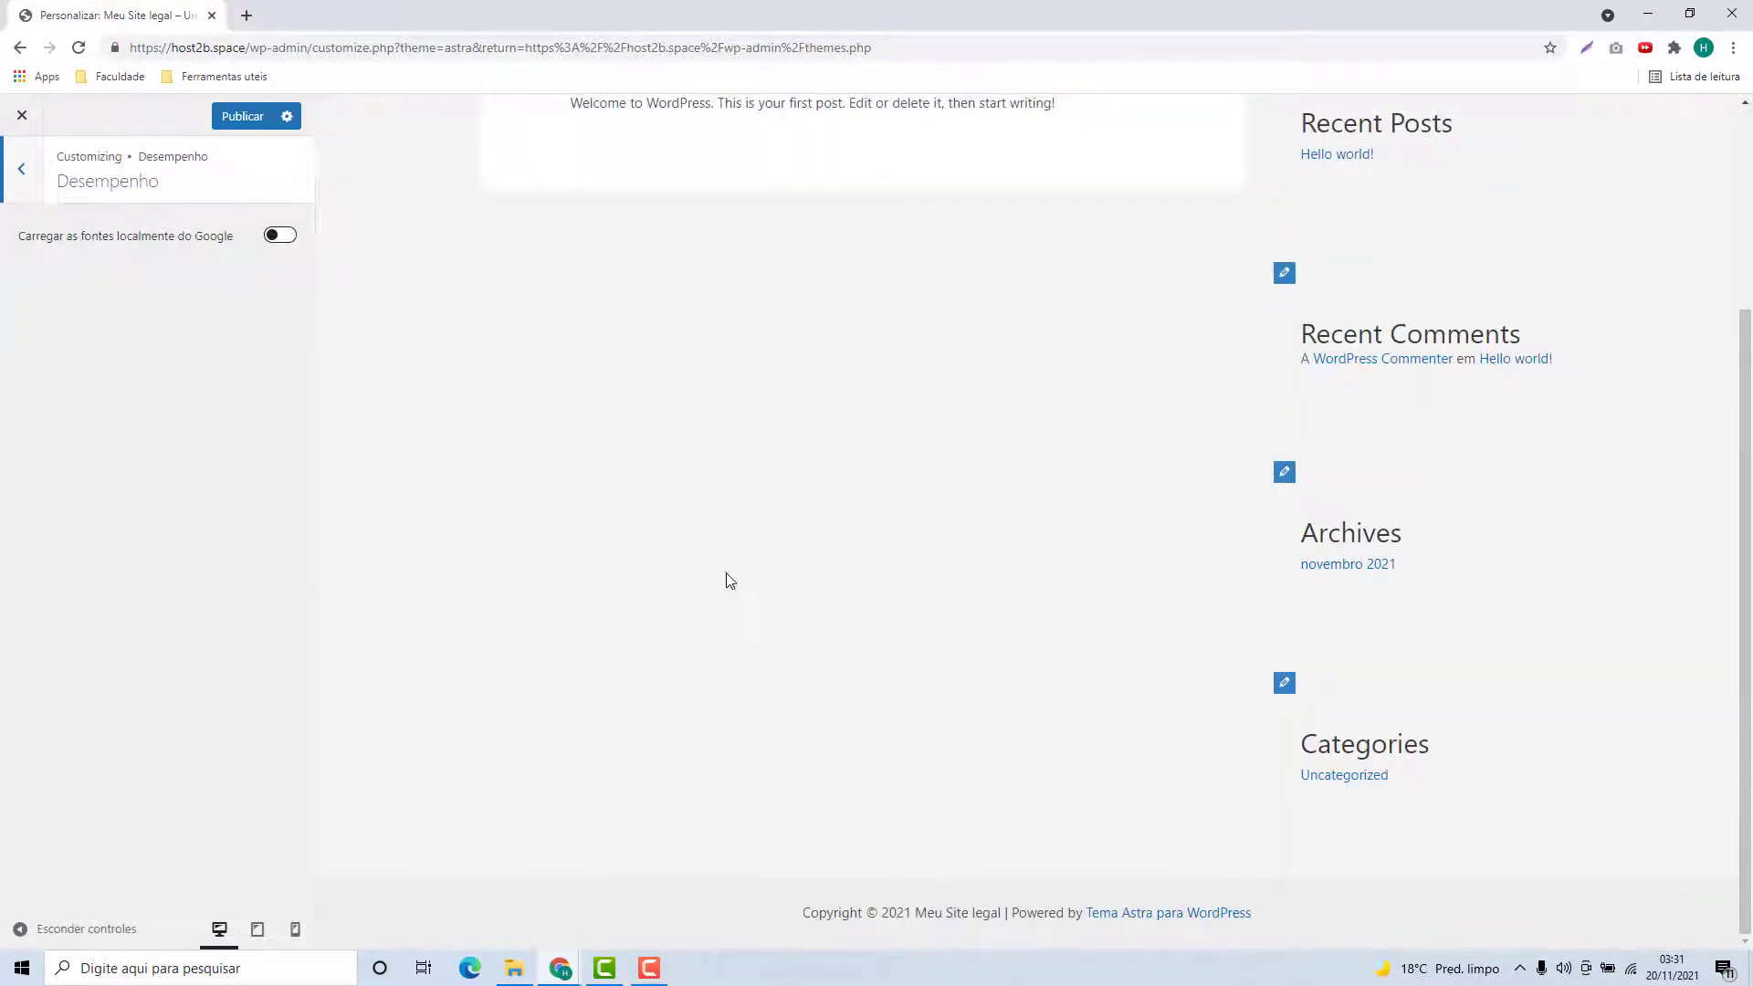
pyautogui.scroll(3, 730, 580)
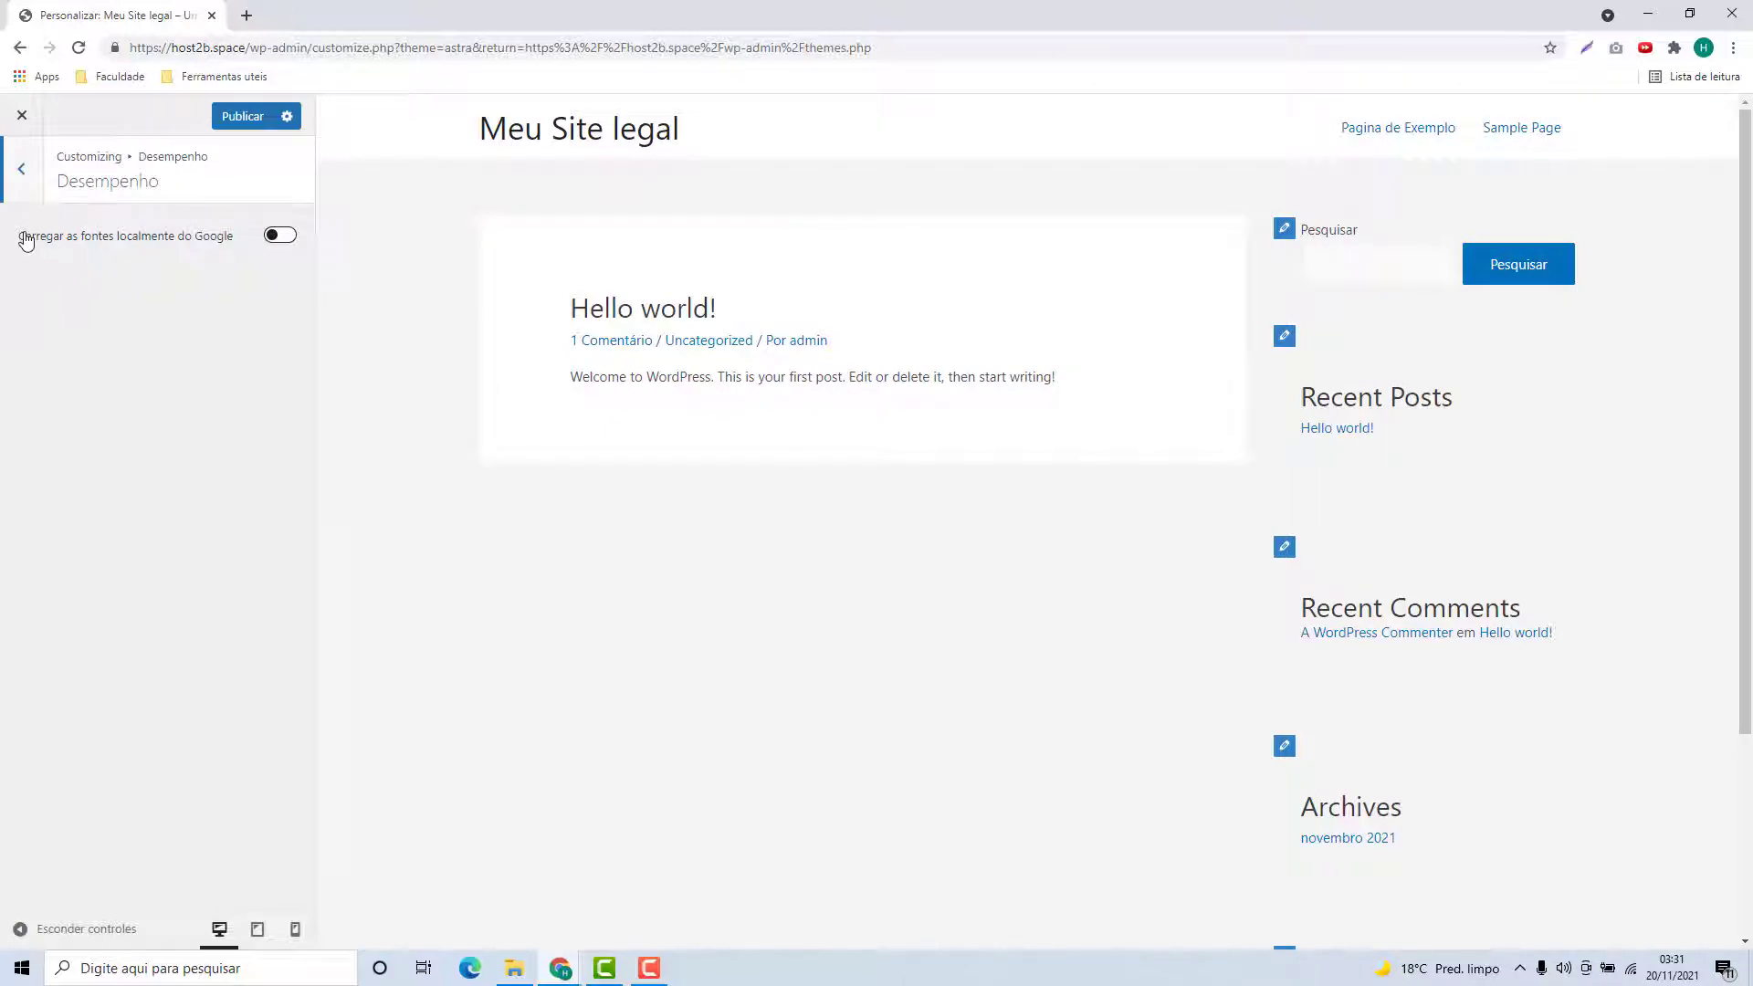
# Try the option to load Google fonts locally in the Desempenho settings, and turn it off again
pyautogui.click(273, 239)
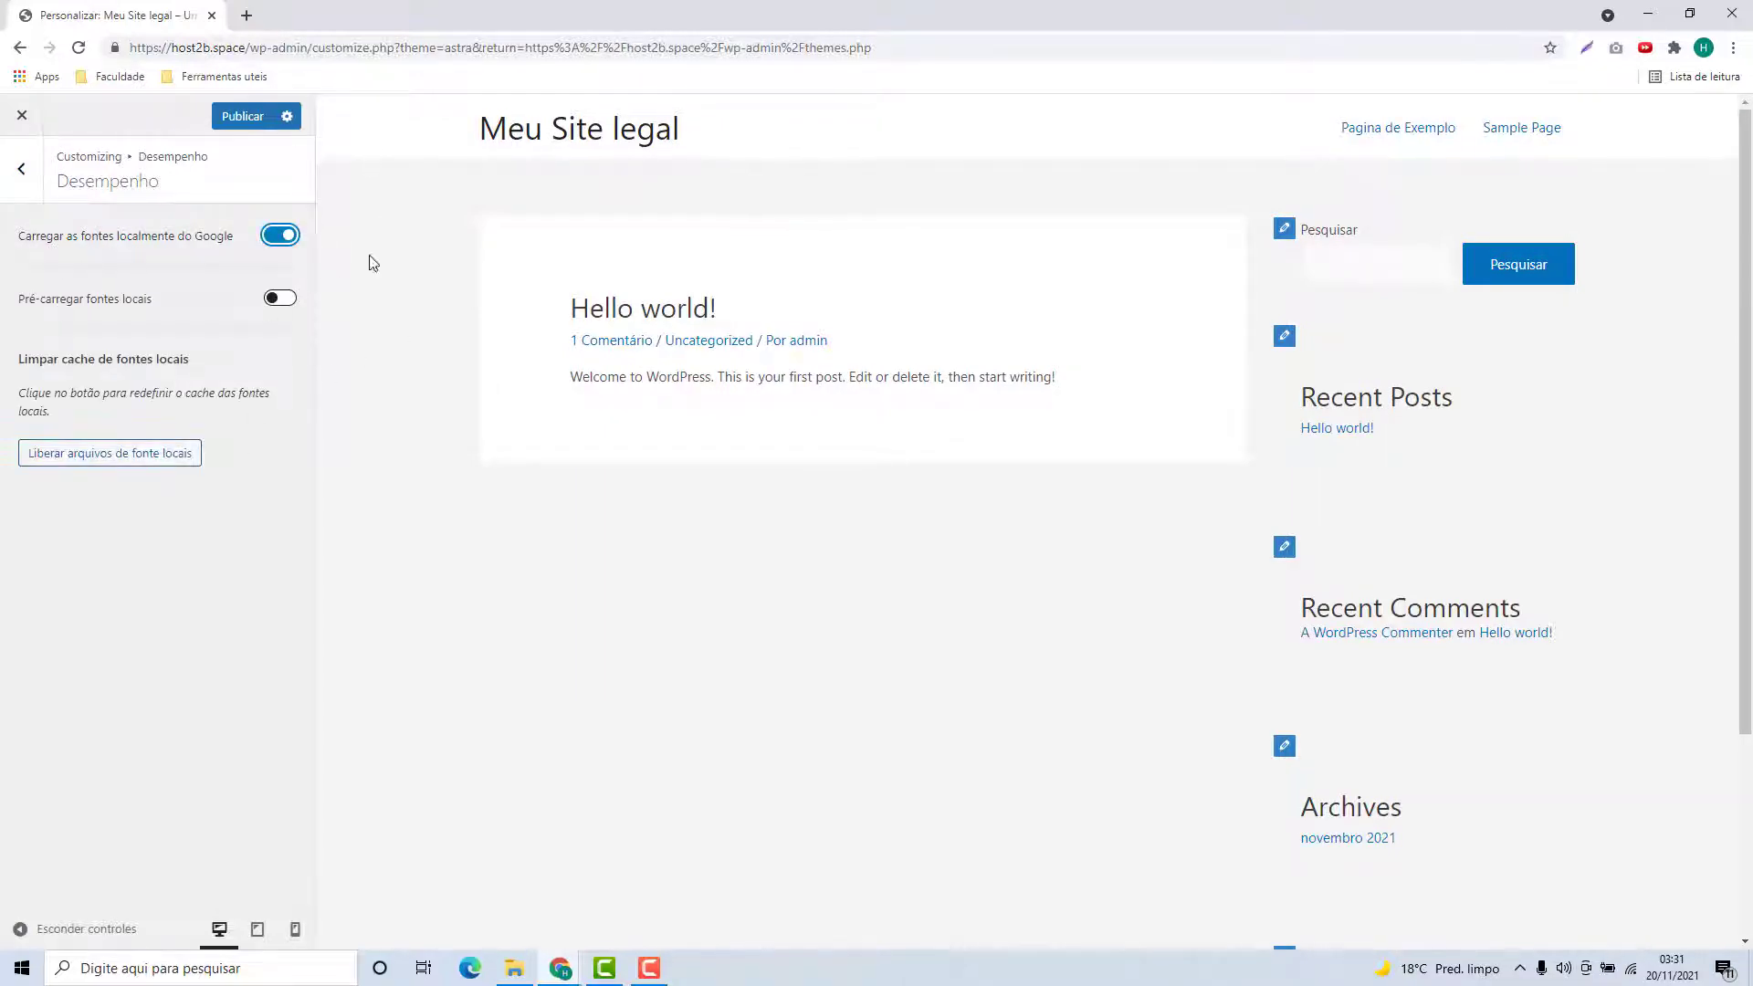
pyautogui.click(294, 241)
pyautogui.click(28, 173)
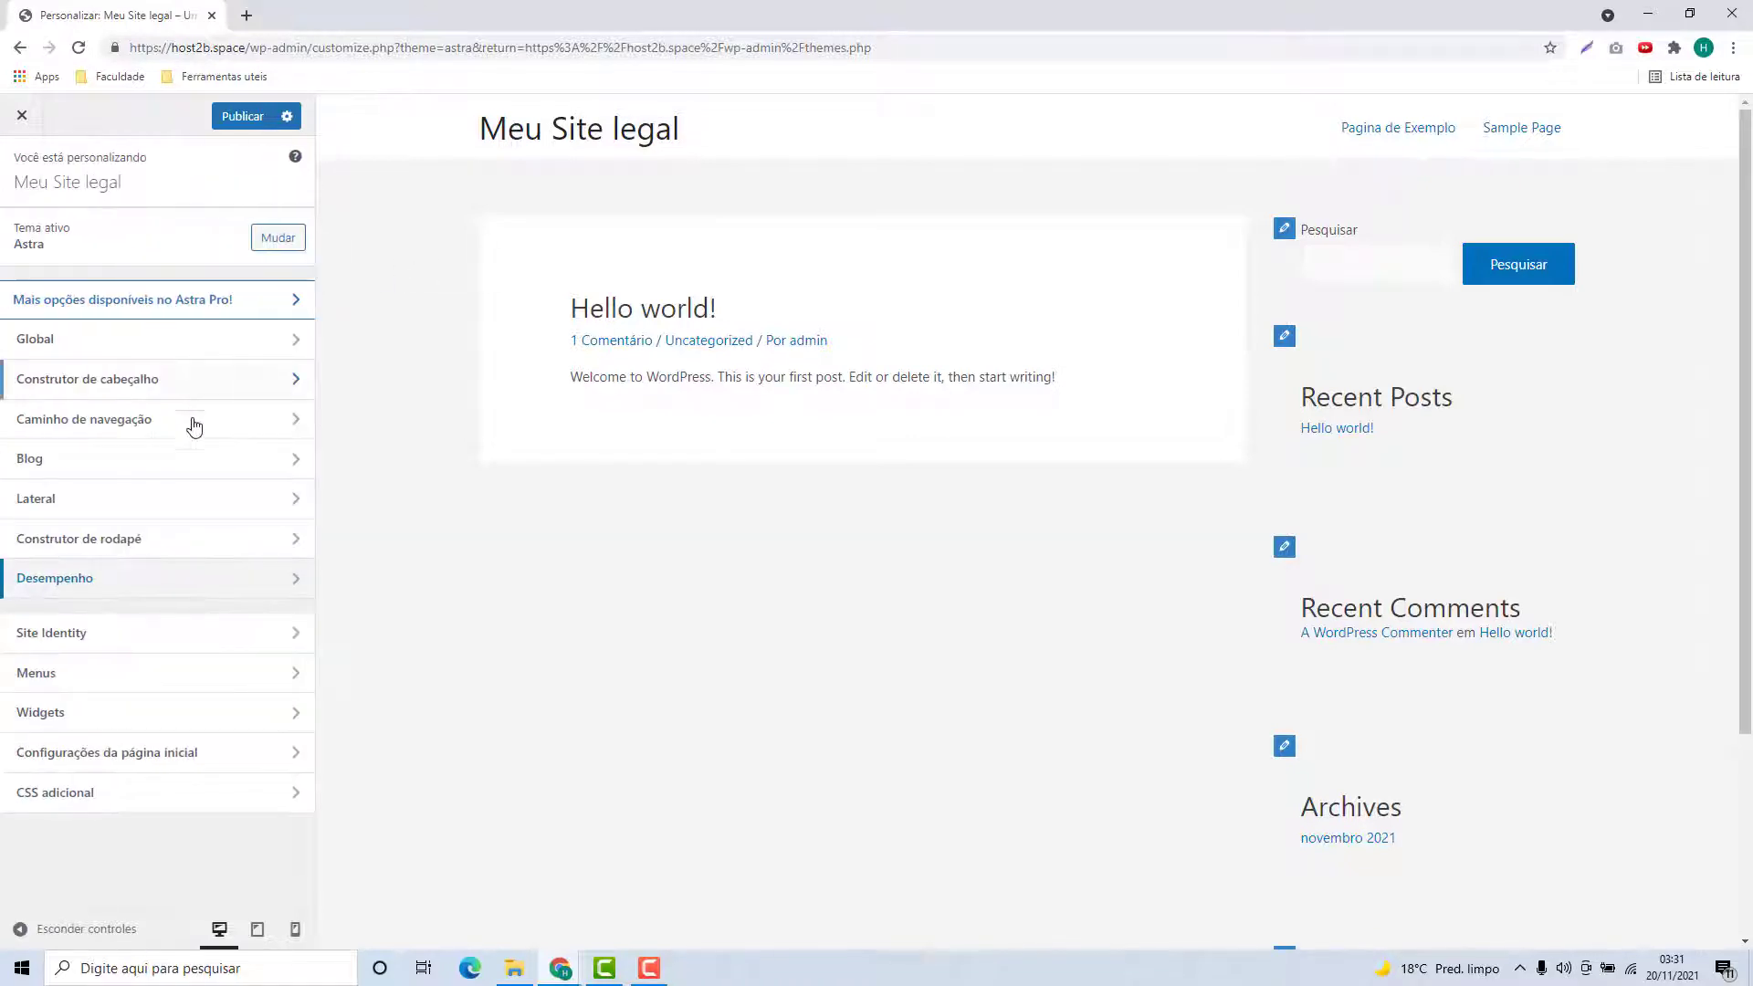
# Examine the Site Identity section and its site title and logo settings
pyautogui.click(91, 631)
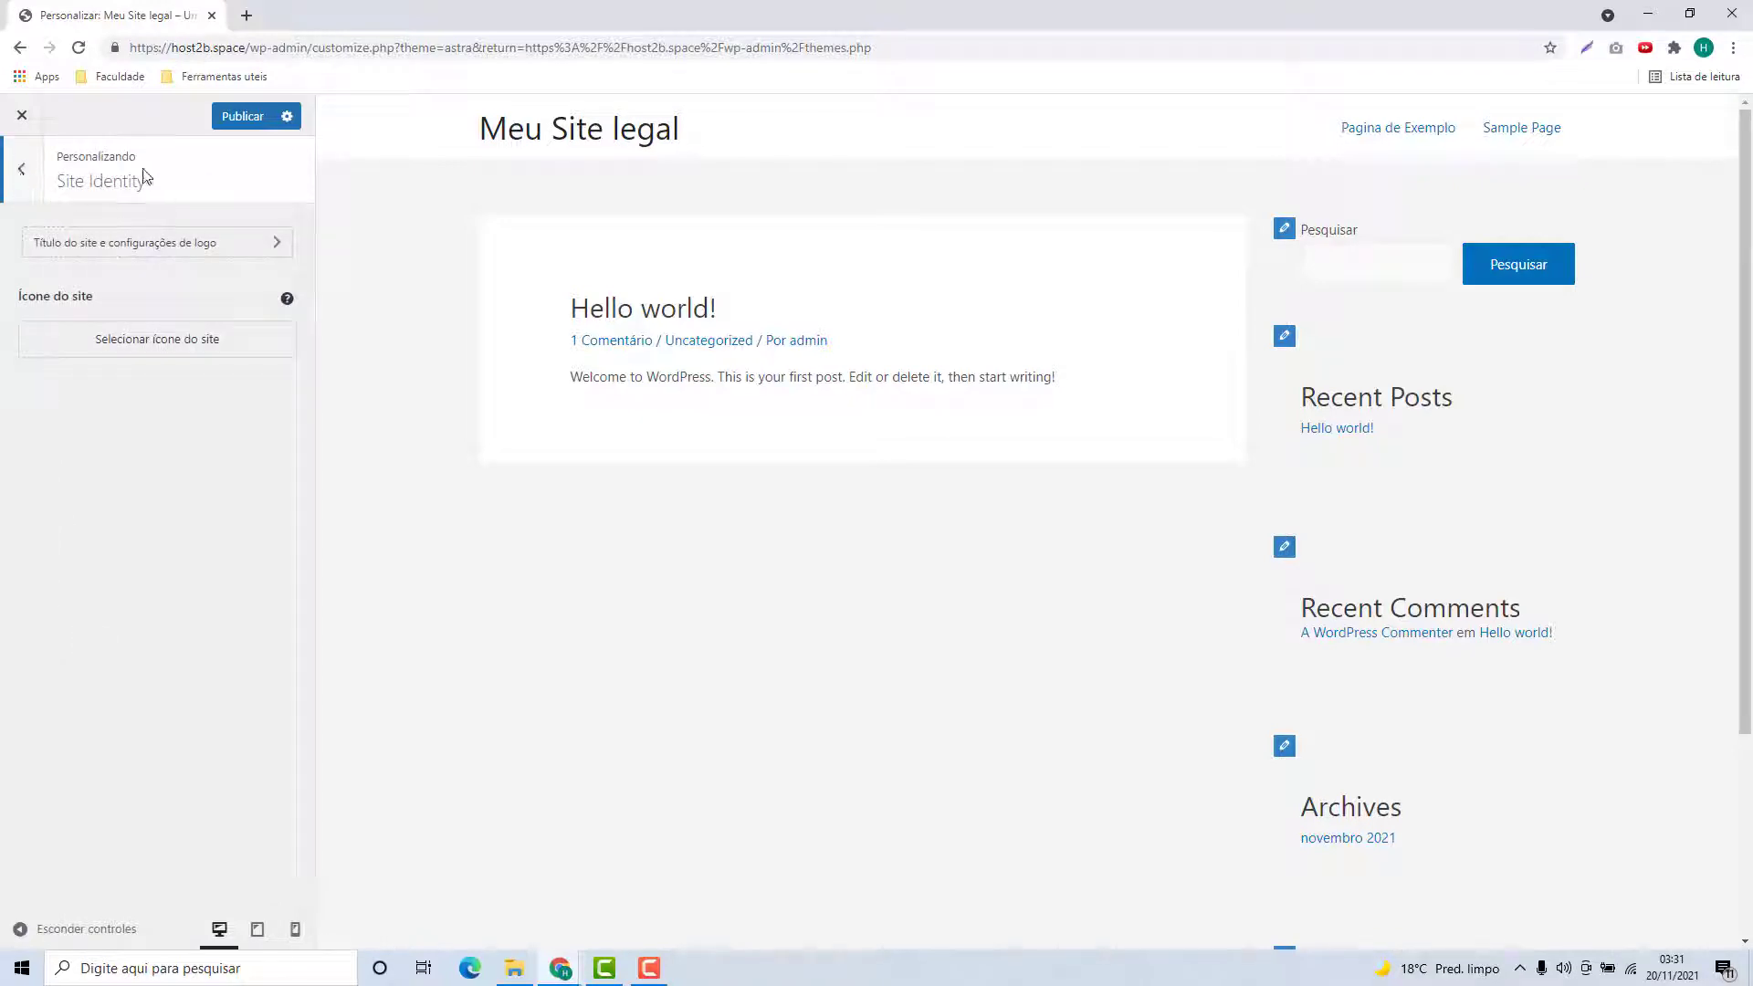
pyautogui.click(117, 243)
pyautogui.click(76, 302)
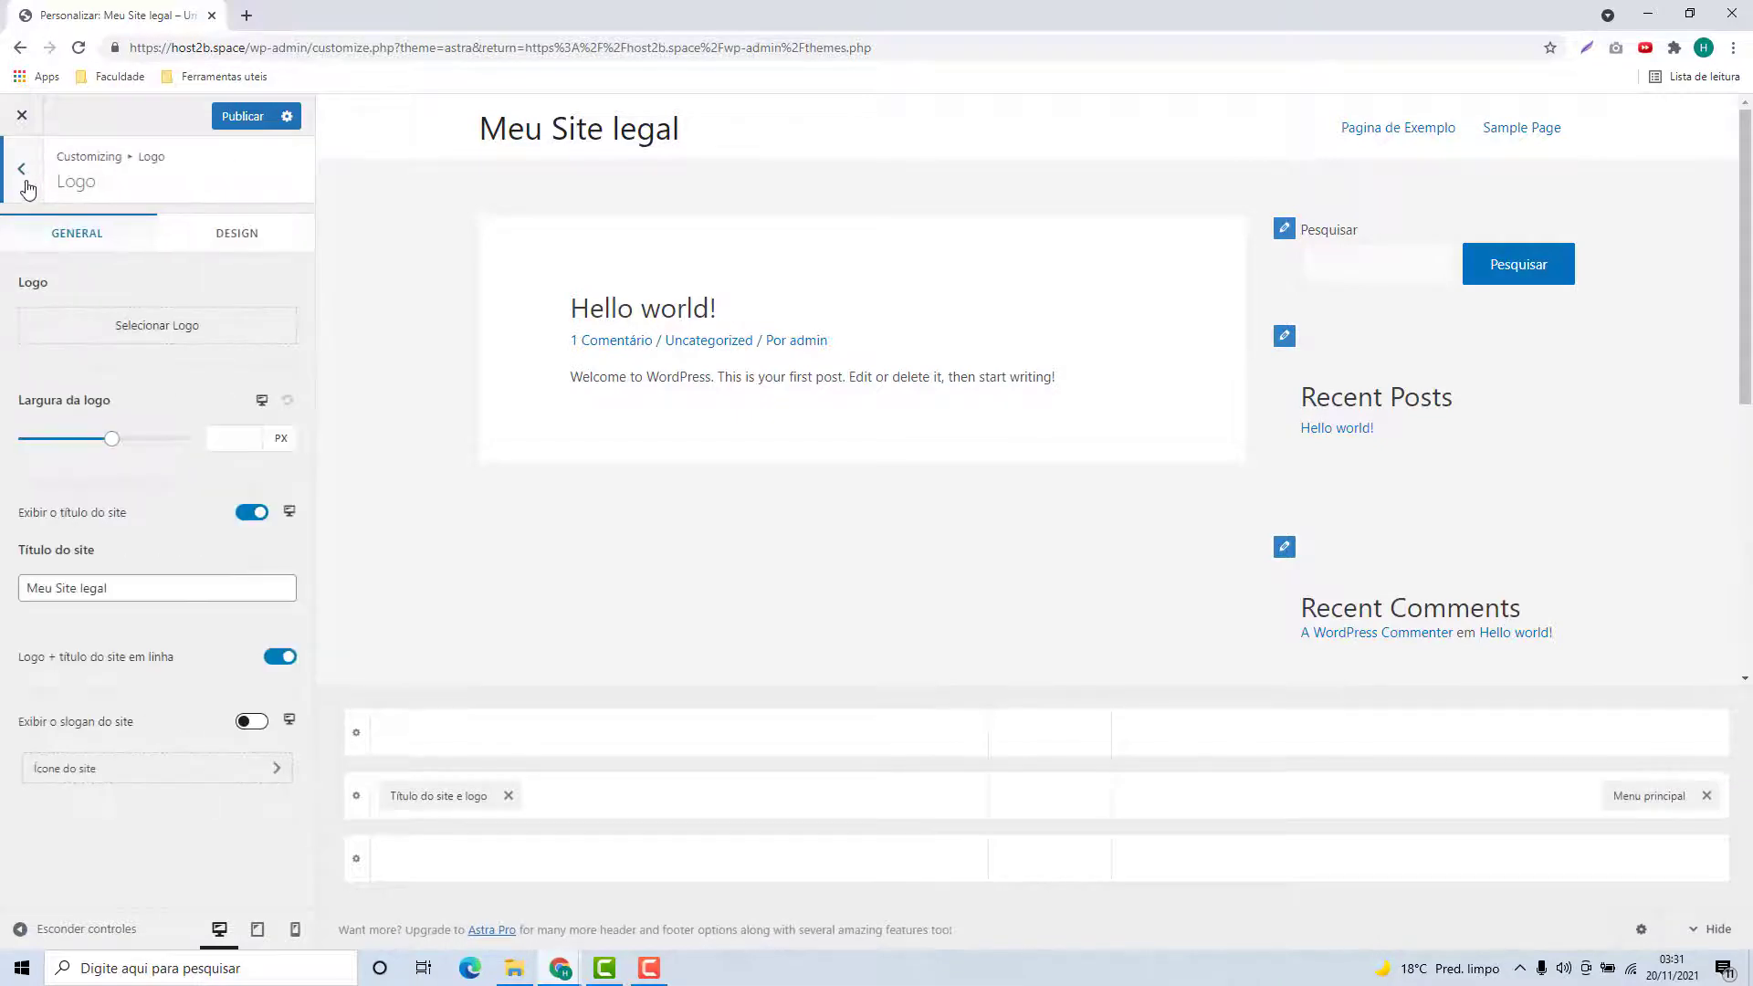
pyautogui.click(24, 183)
pyautogui.click(22, 178)
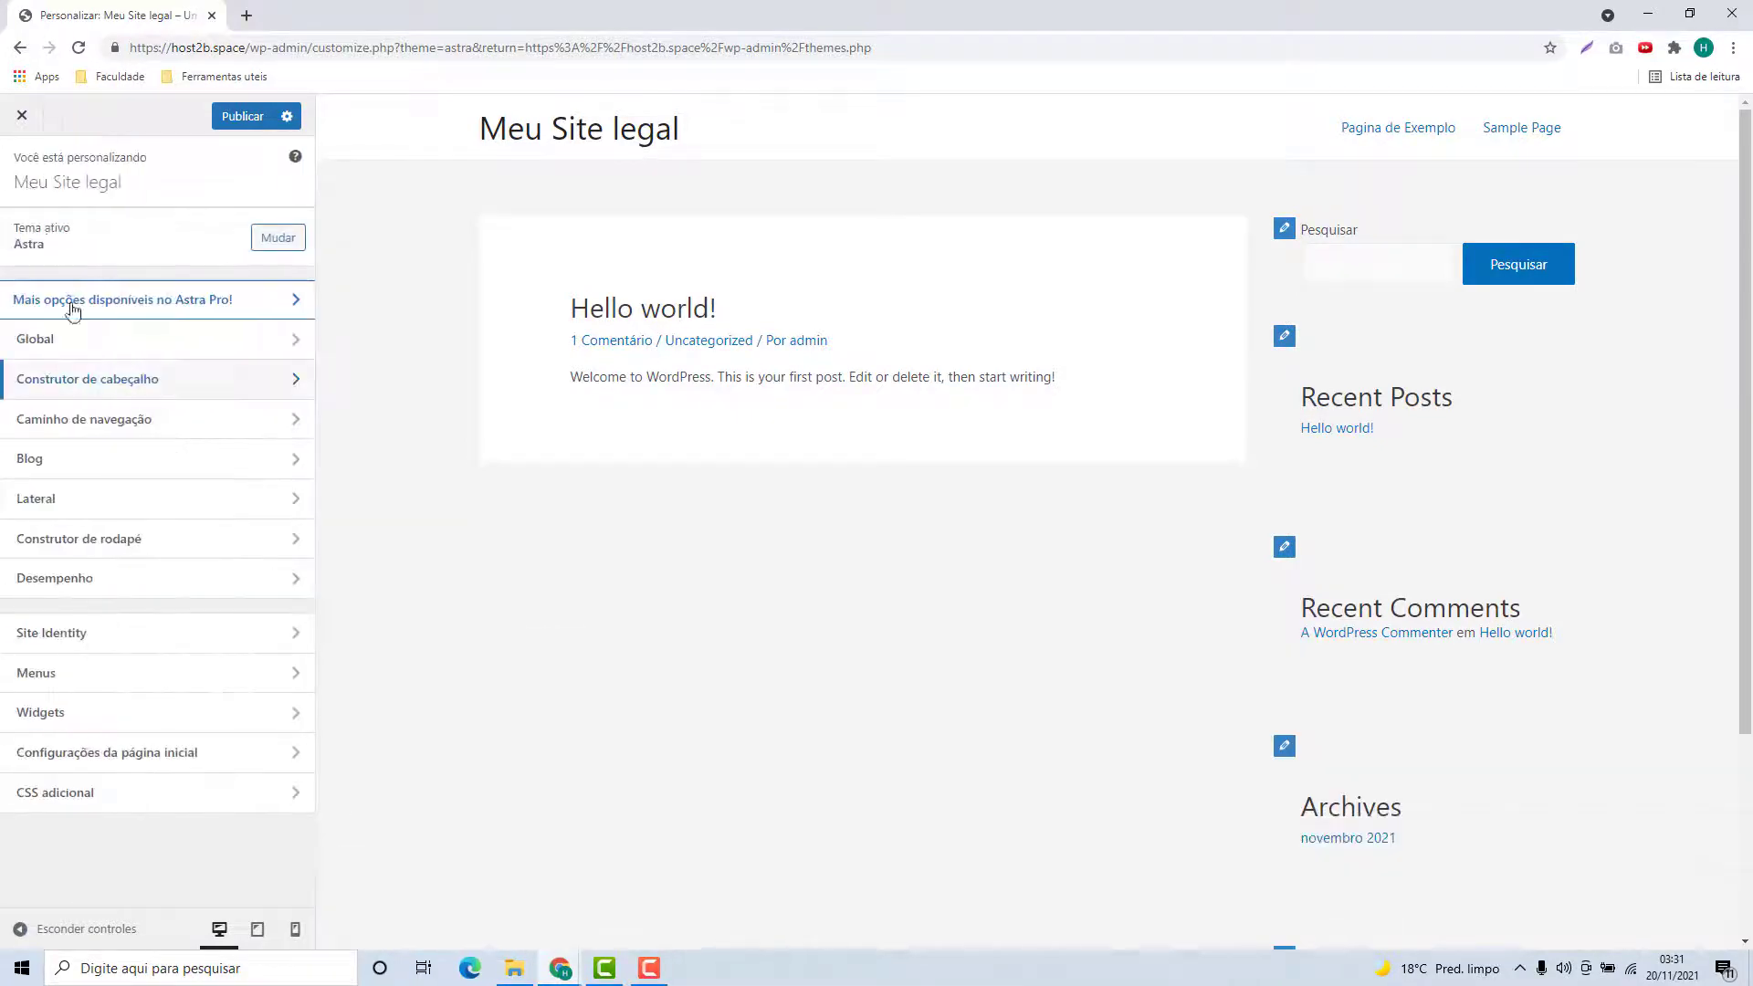
# Examine the Menus section and the Barra lateral principal widget area
pyautogui.click(128, 680)
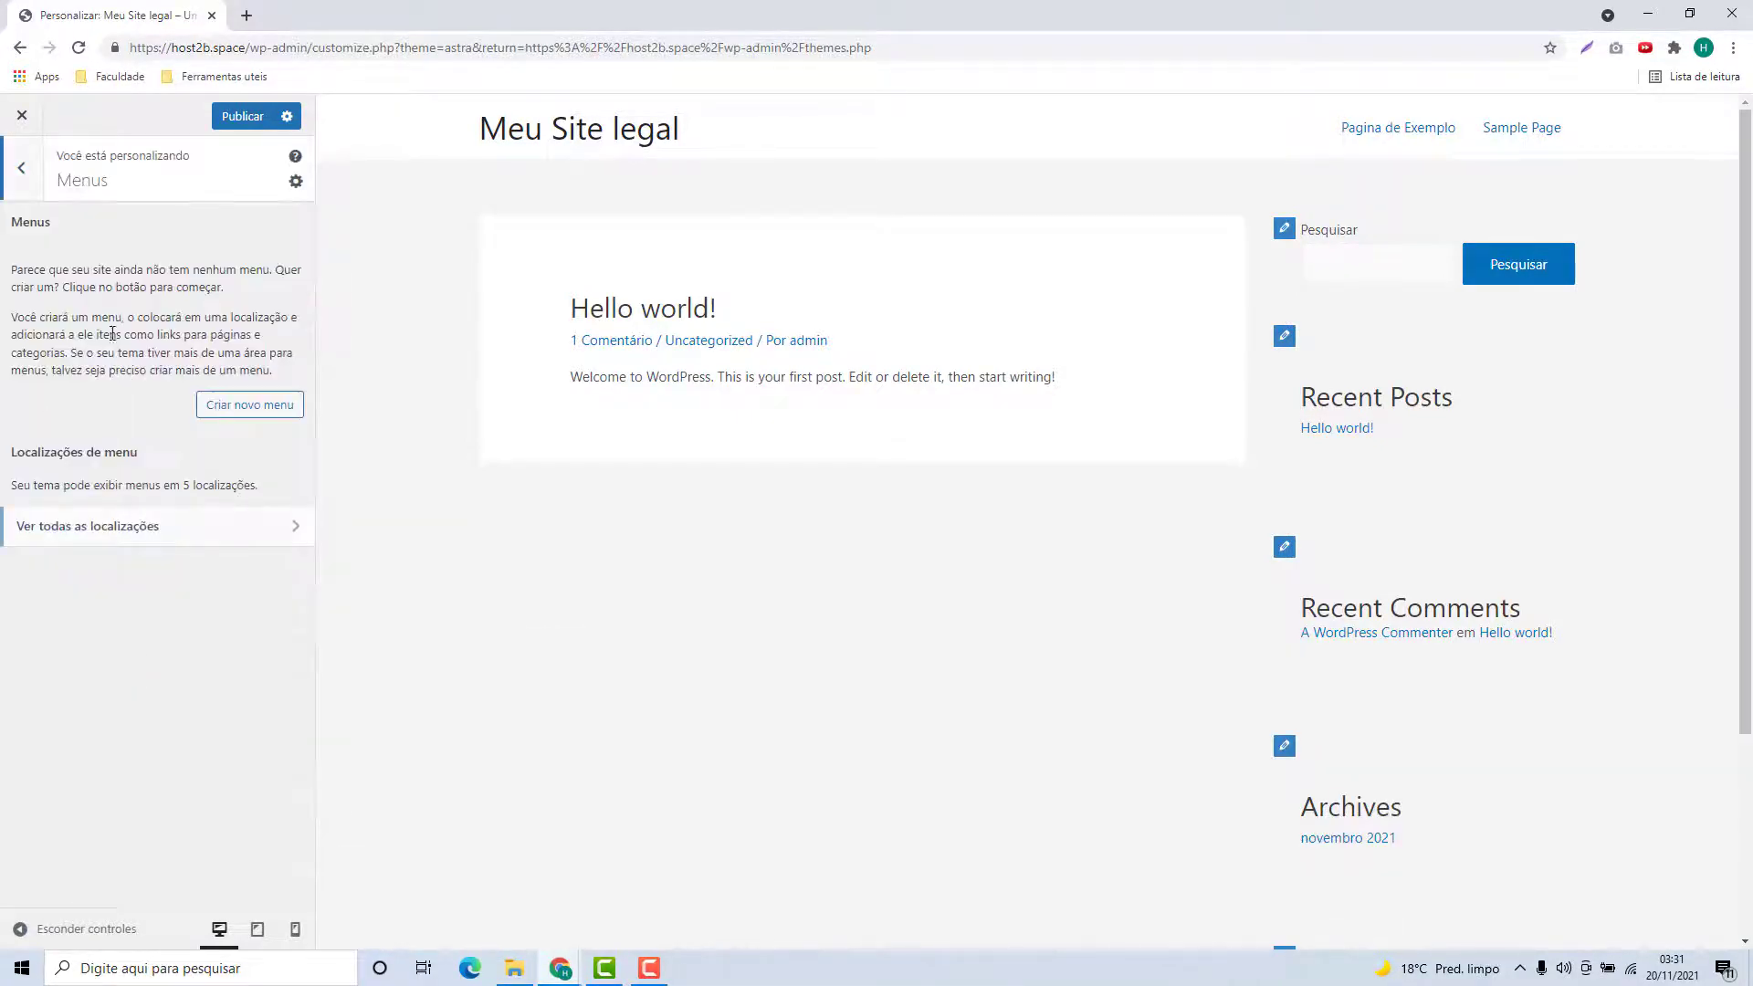
pyautogui.click(35, 187)
pyautogui.click(67, 716)
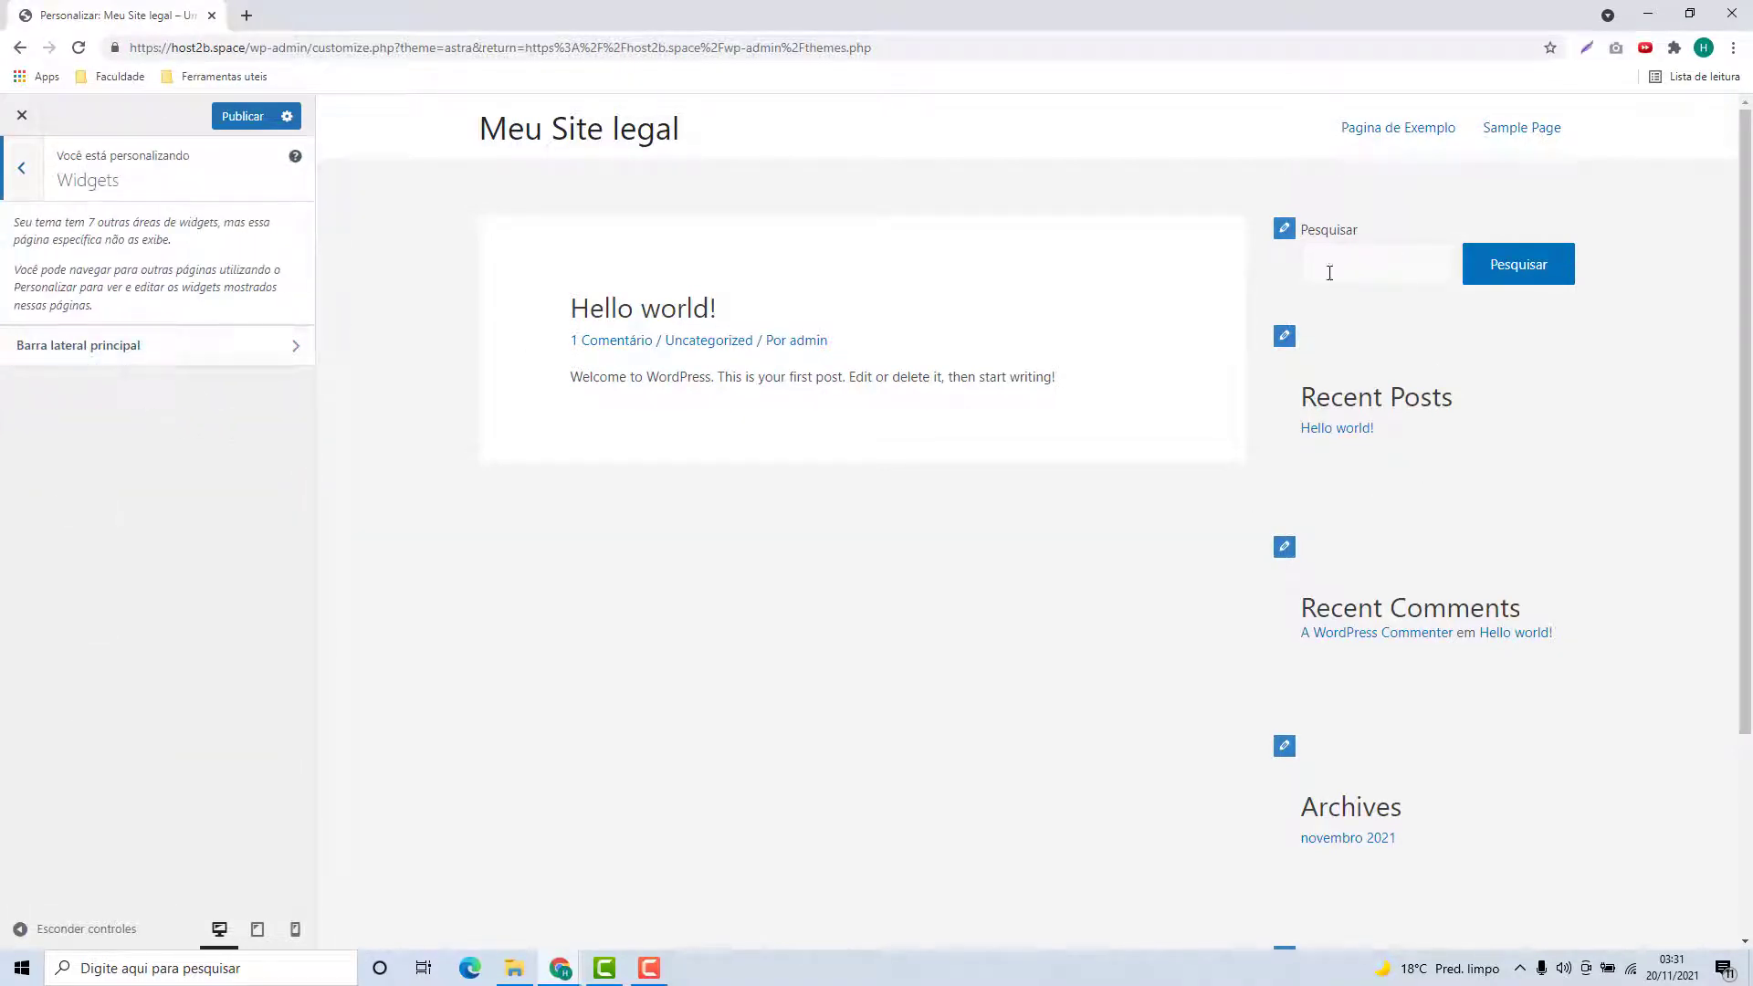
pyautogui.click(78, 346)
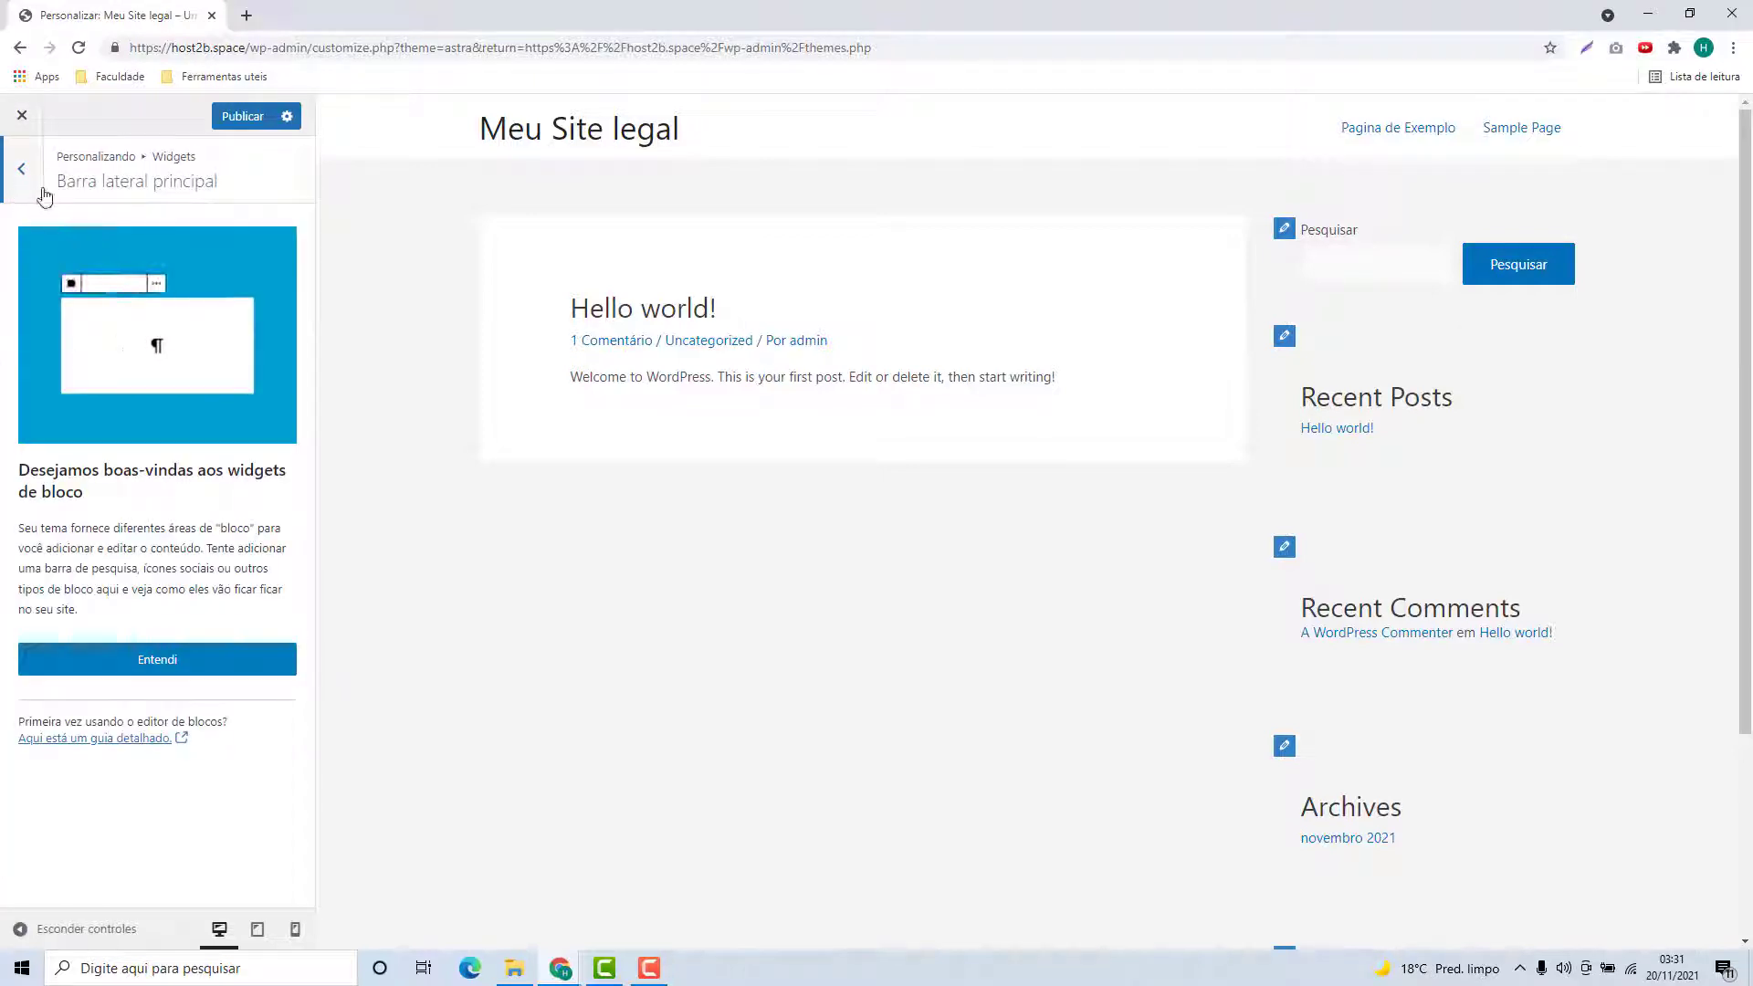
pyautogui.click(28, 188)
pyautogui.click(28, 189)
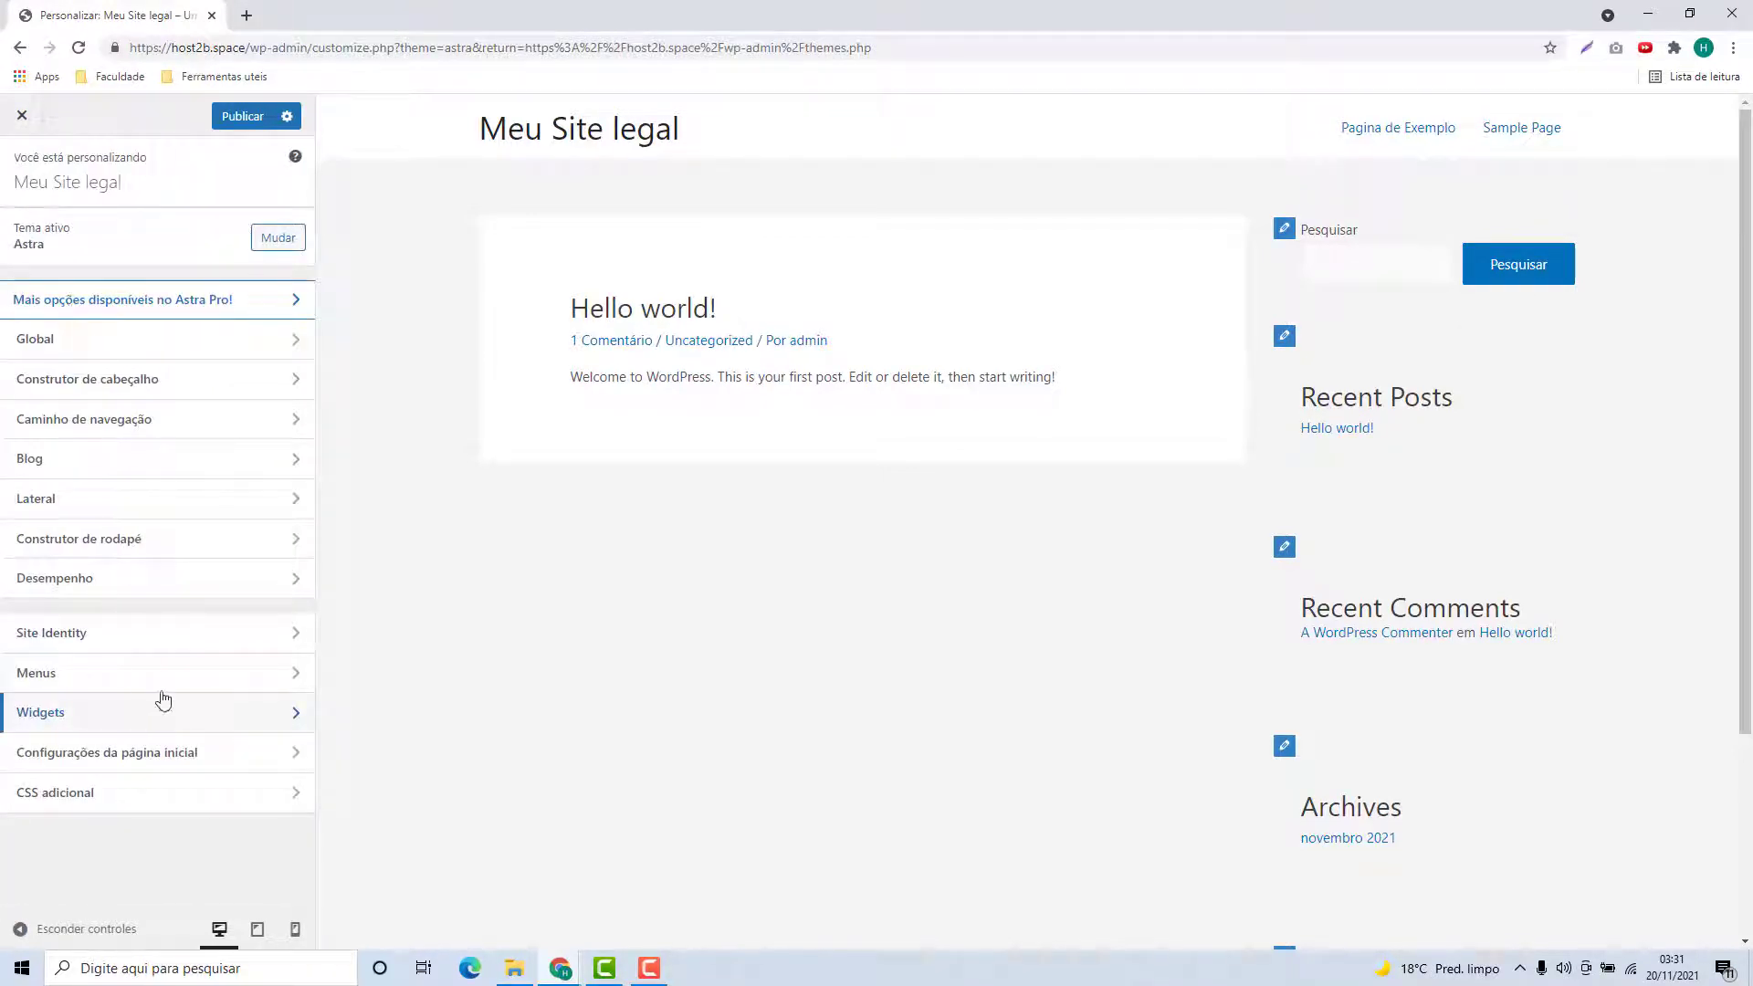
# Examine the homepage display options in Configurações da página inicial and the site preview
pyautogui.click(130, 767)
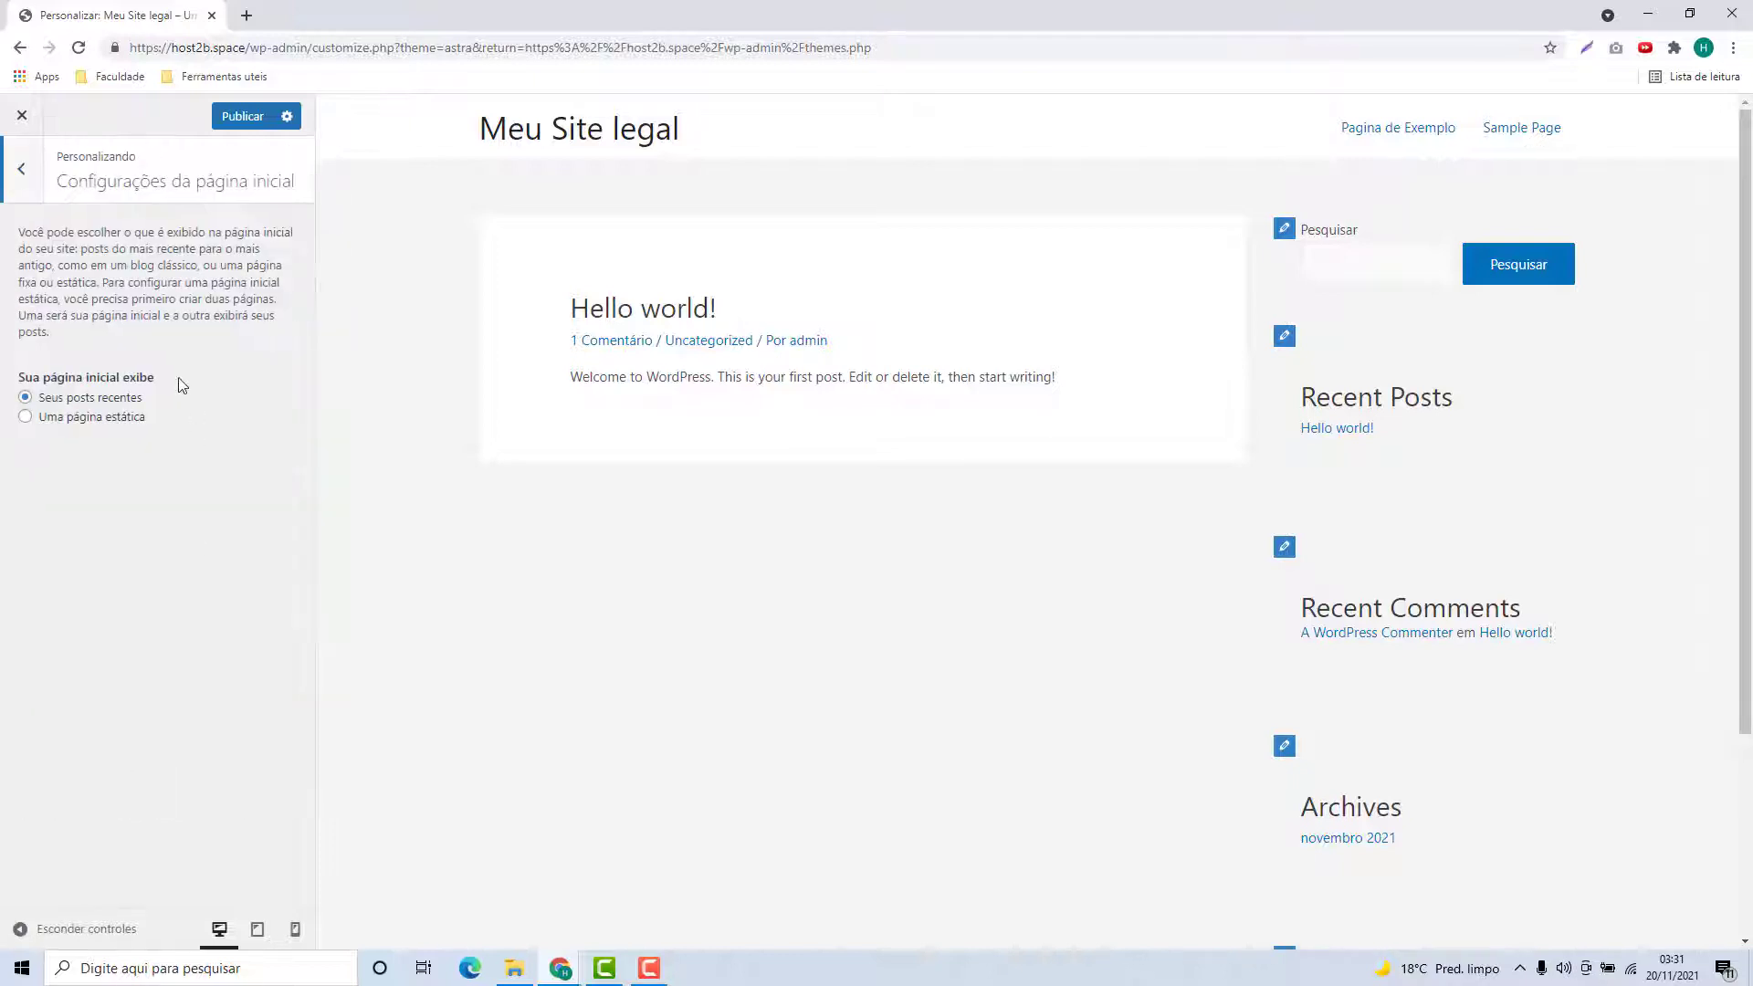
pyautogui.scroll(-1, 746, 355)
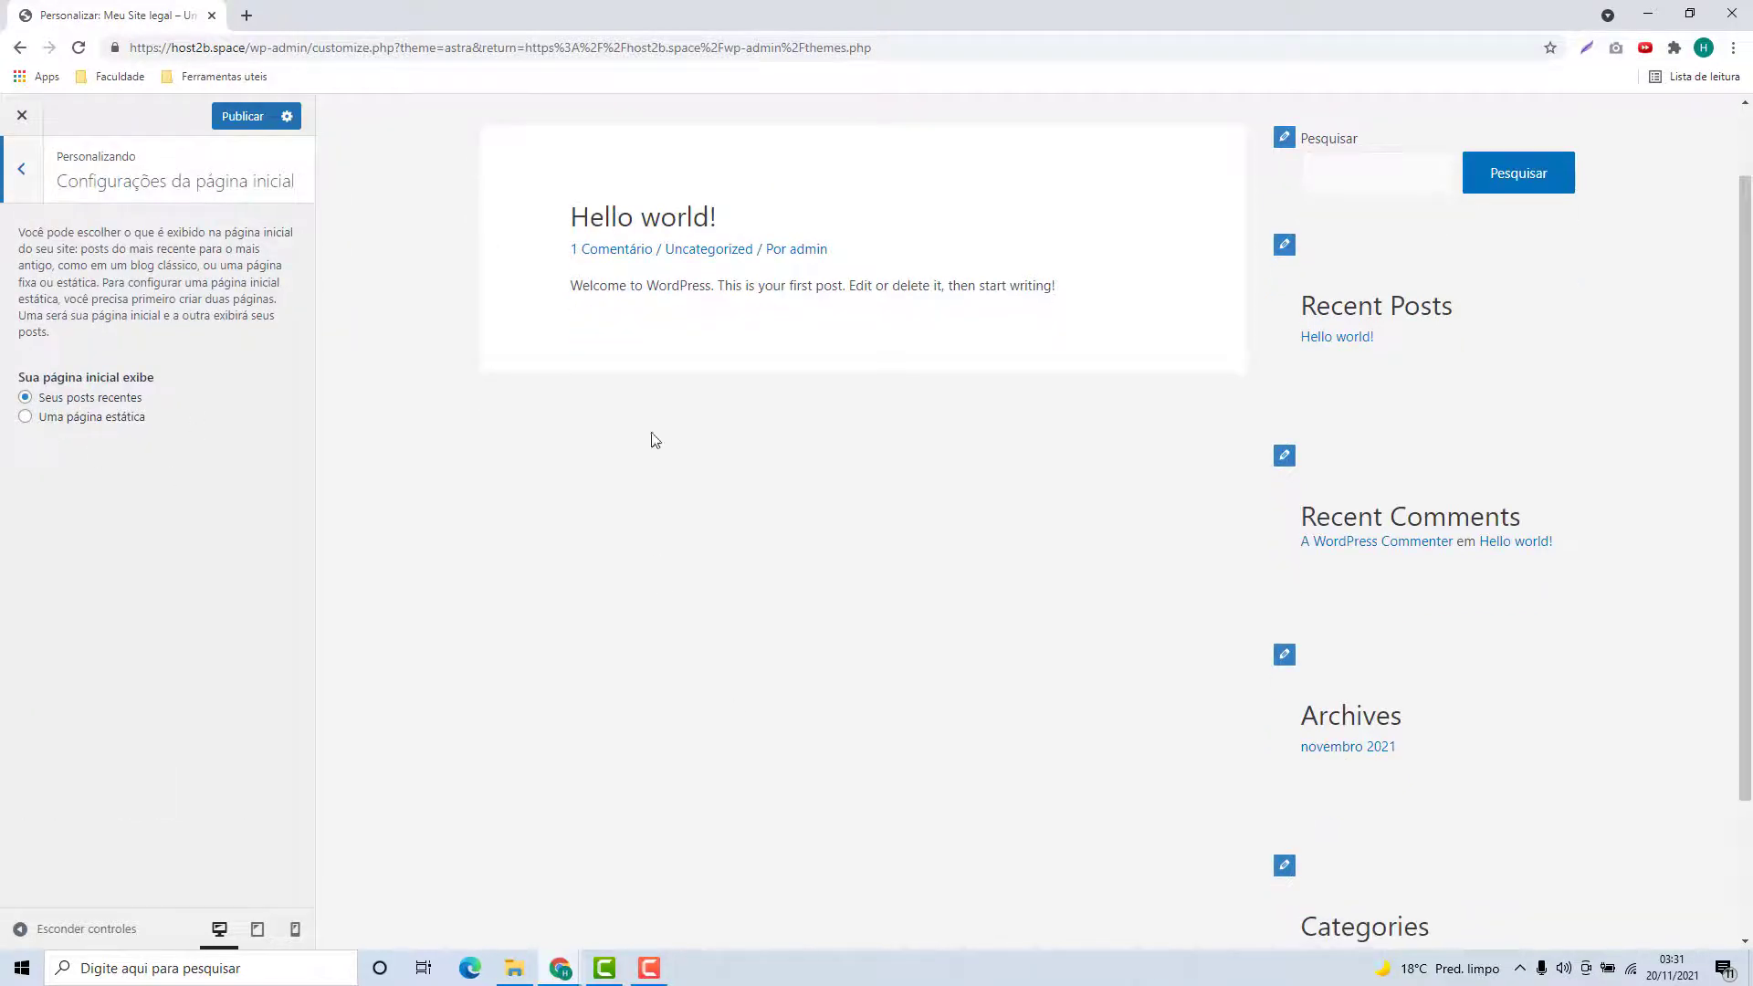
pyautogui.scroll(1, 799, 559)
pyautogui.click(28, 197)
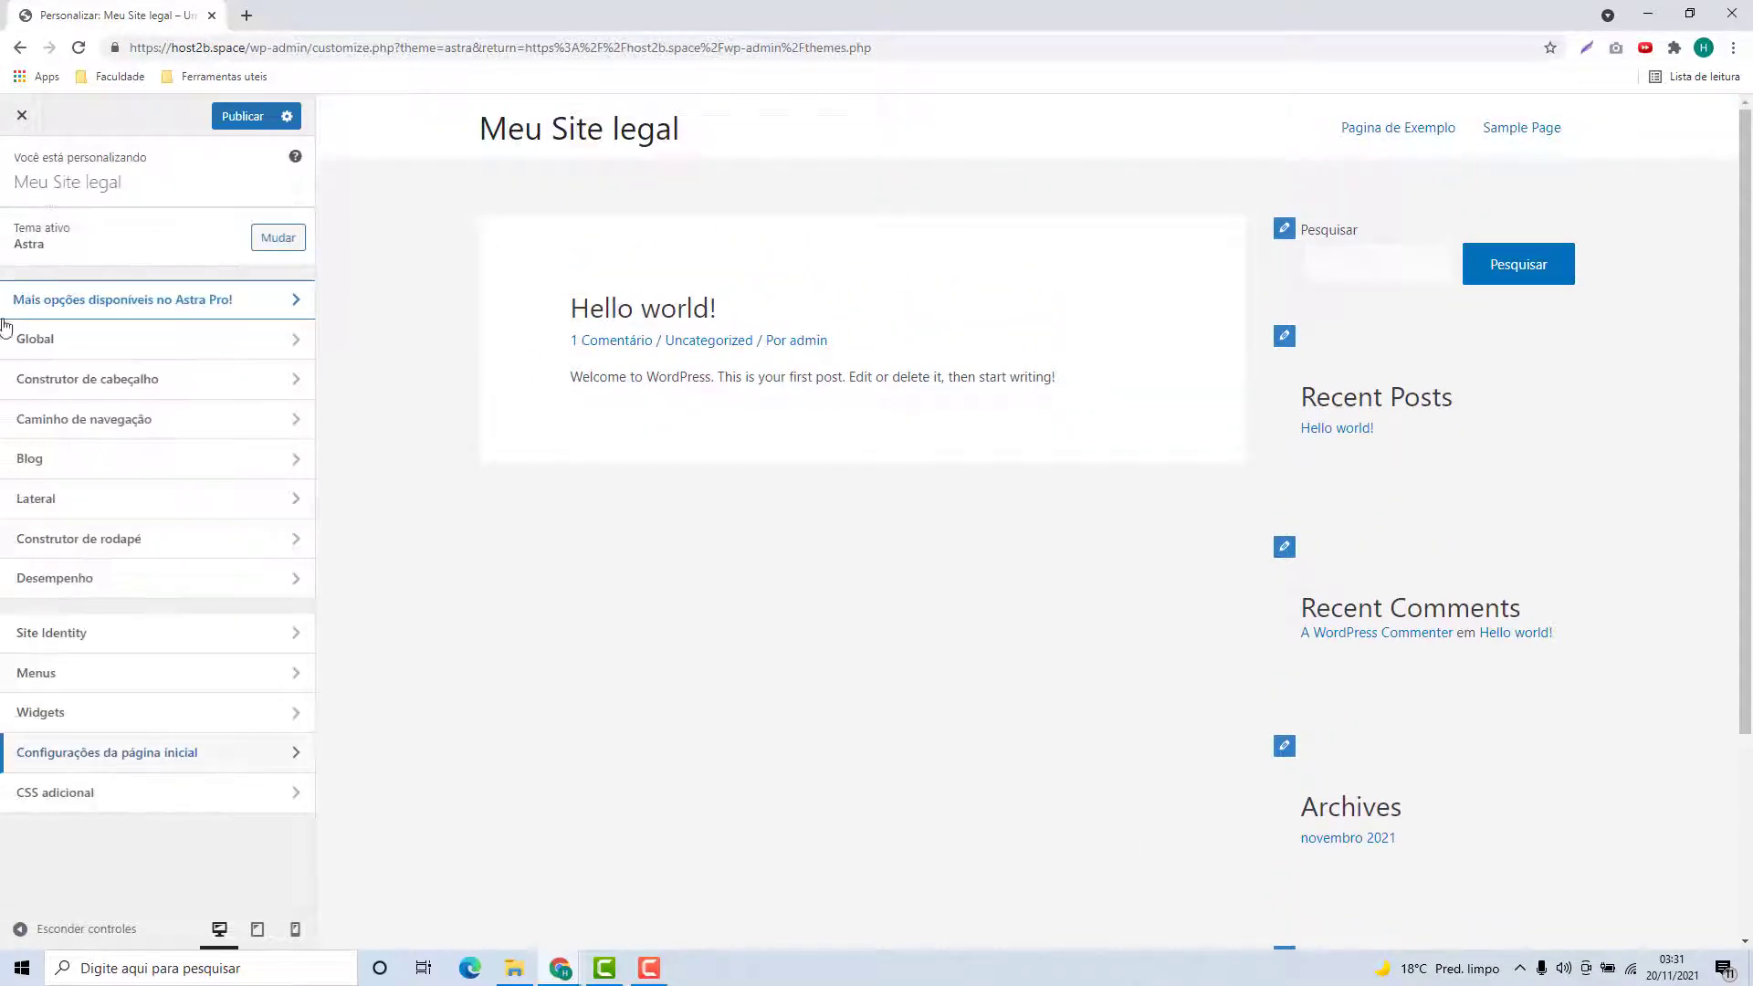
# Examine the CSS adicional editor and leave the customizer, discarding unsaved changes
pyautogui.click(180, 809)
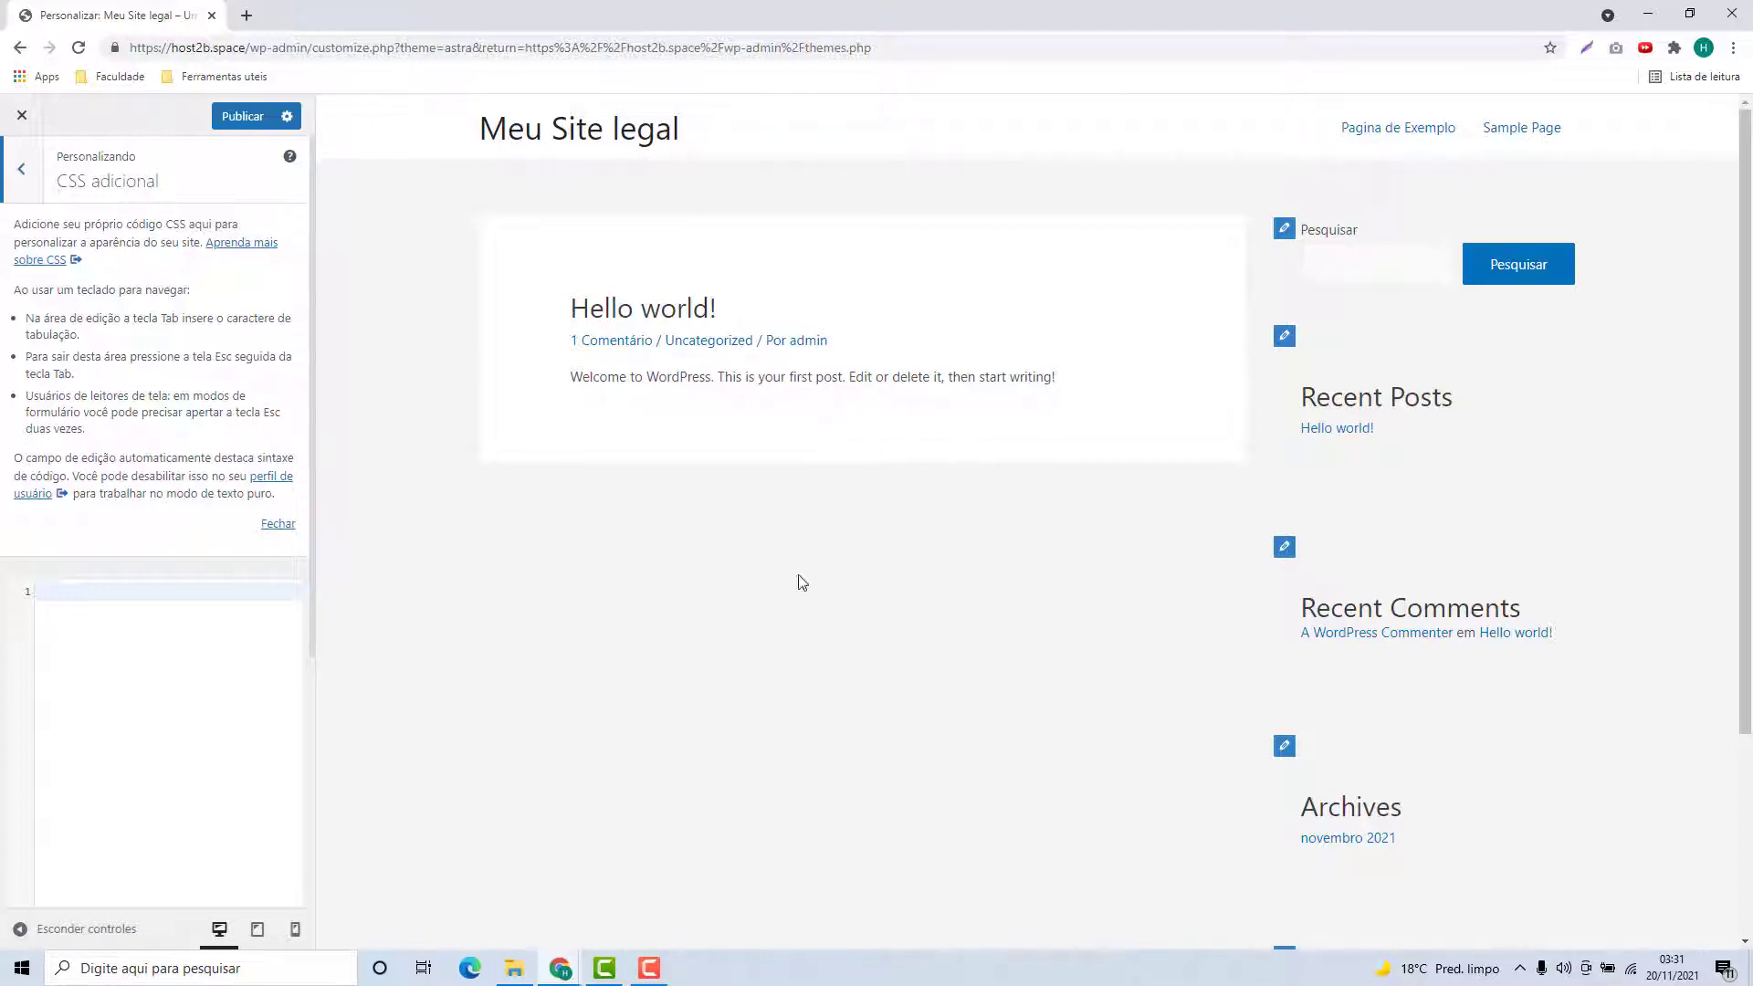
pyautogui.click(170, 639)
pyautogui.click(20, 172)
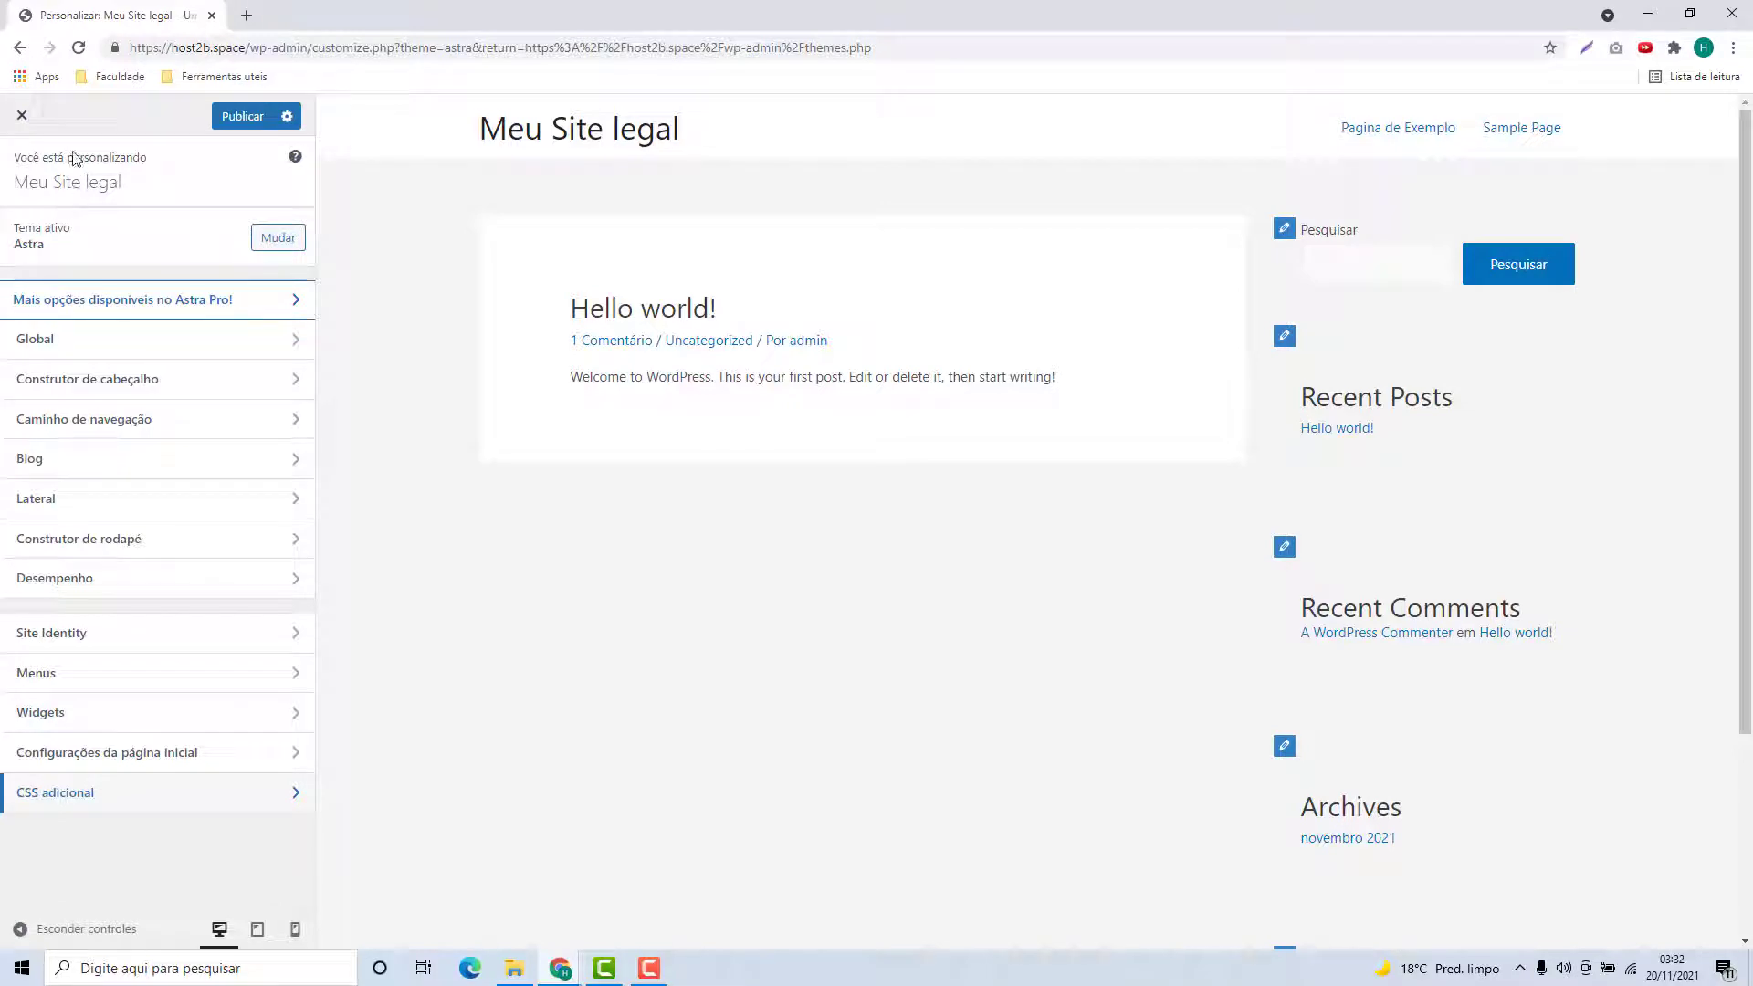
pyautogui.click(23, 117)
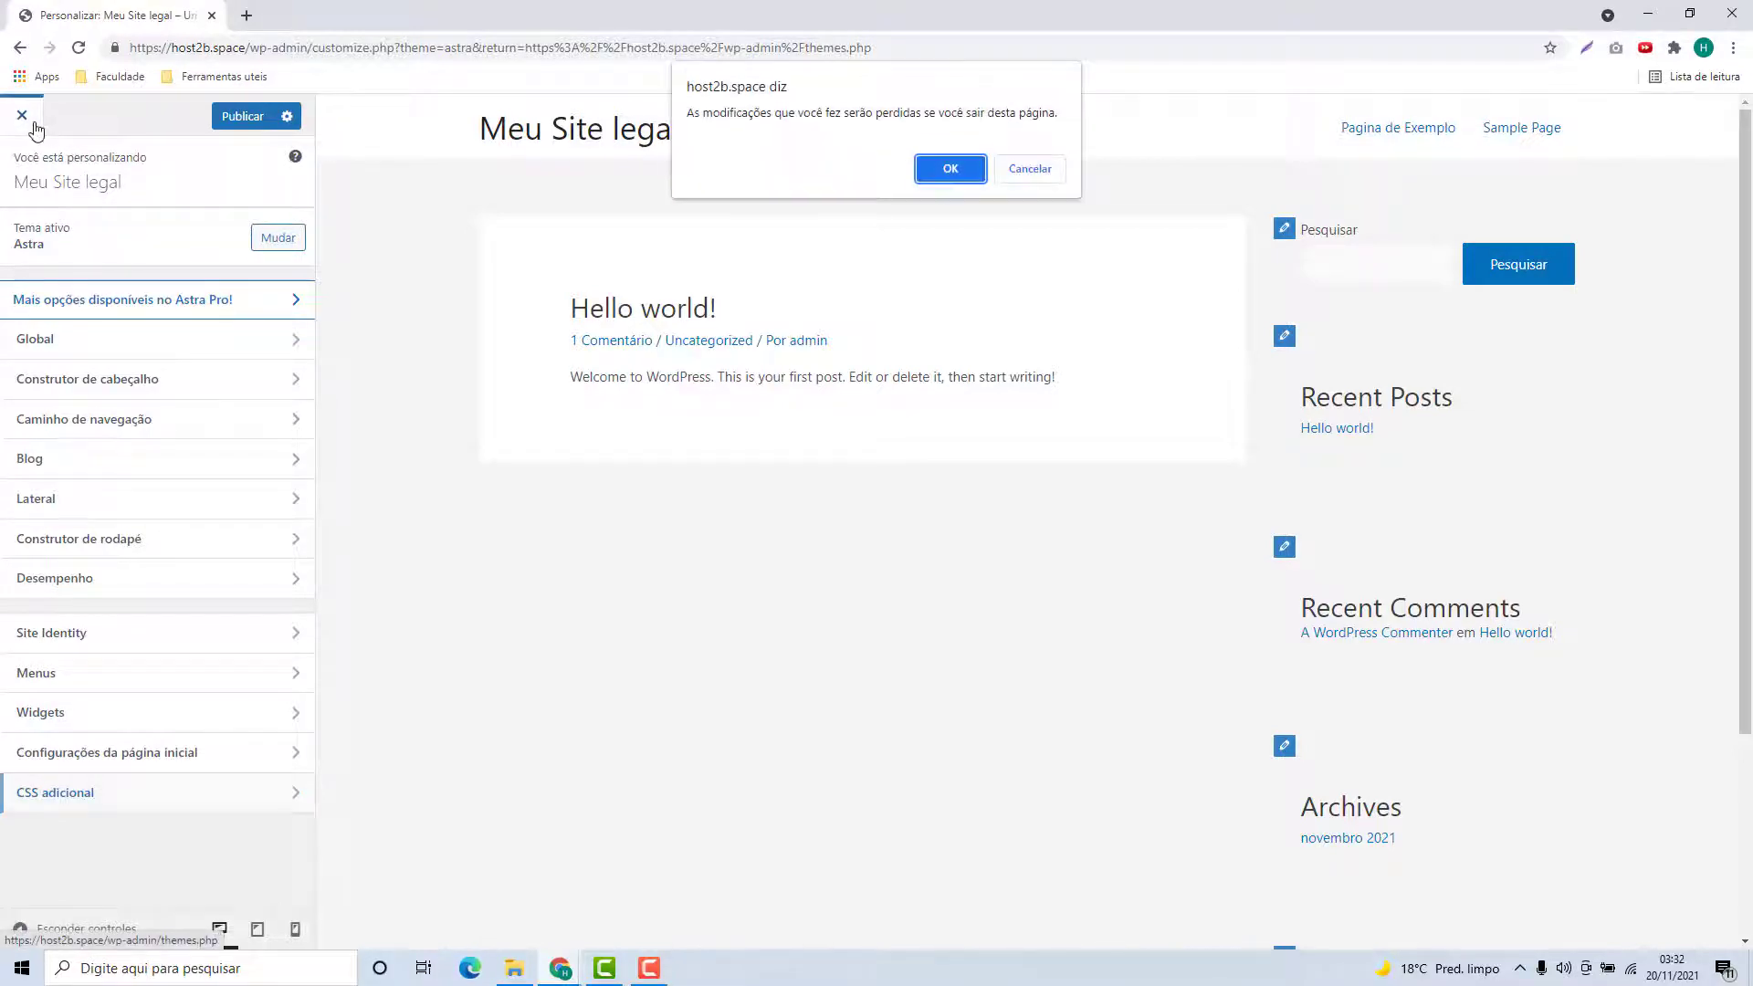
pyautogui.click(946, 171)
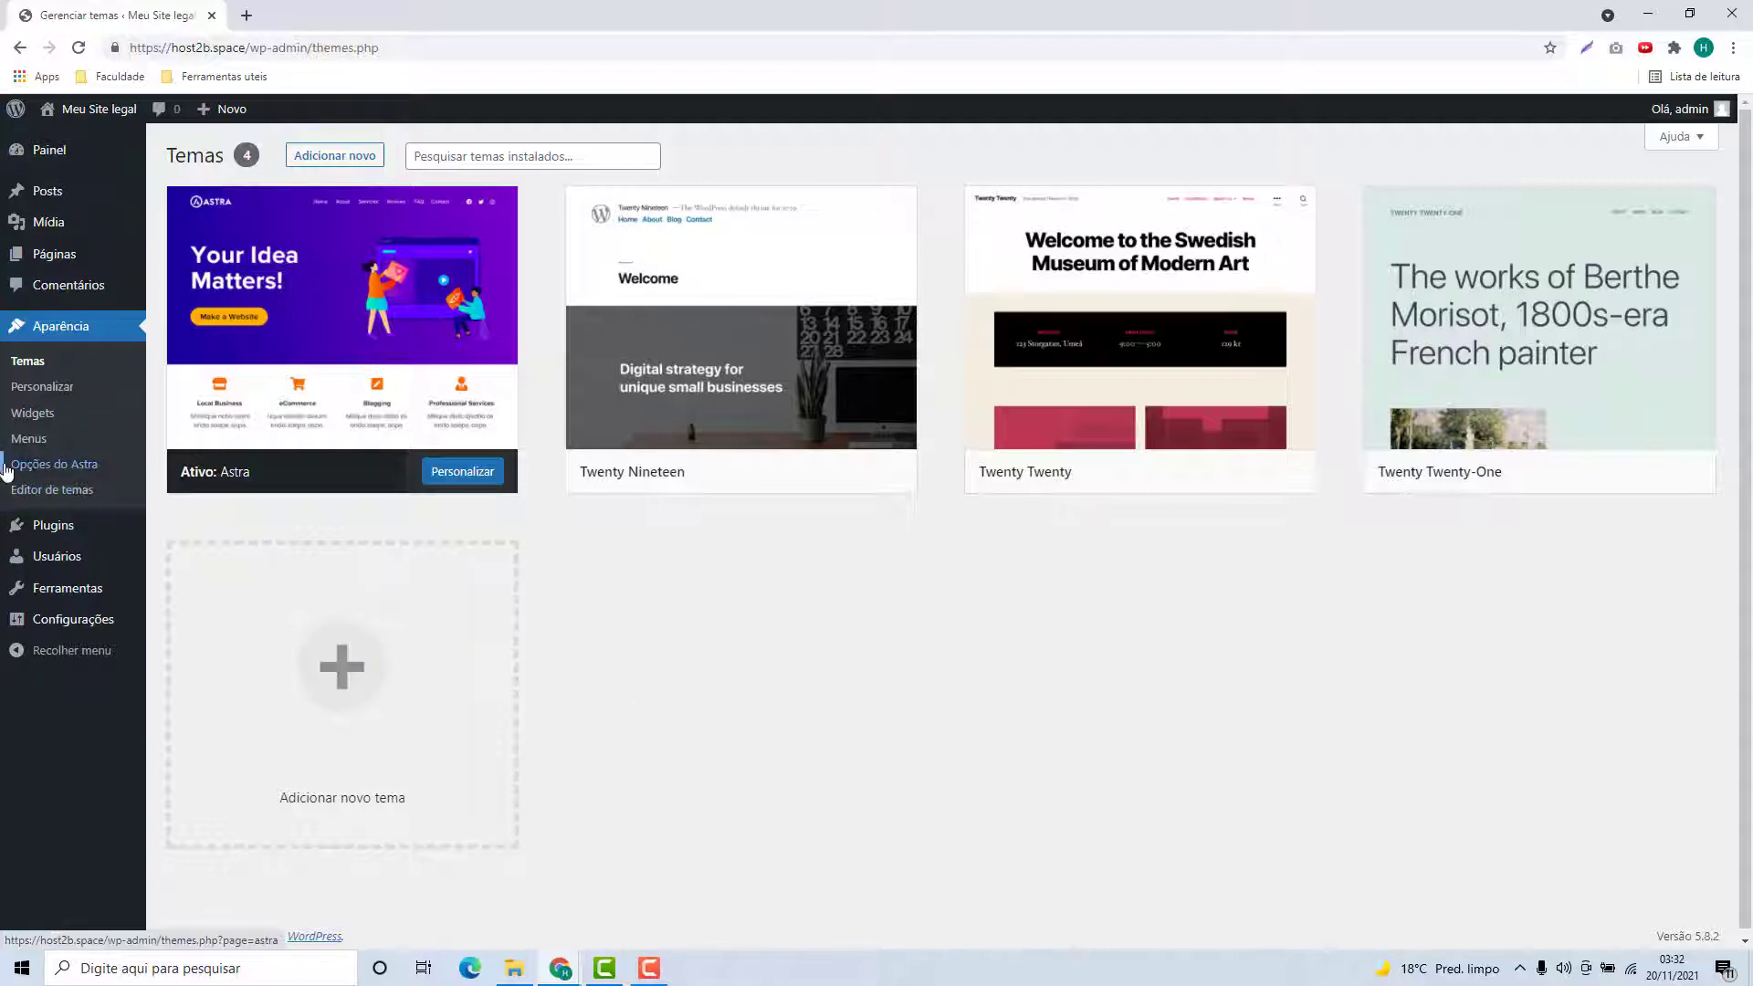
# Install the Starter Templates import plugin from Opções do Astra and choose Elementor as the page builder
pyautogui.click(57, 473)
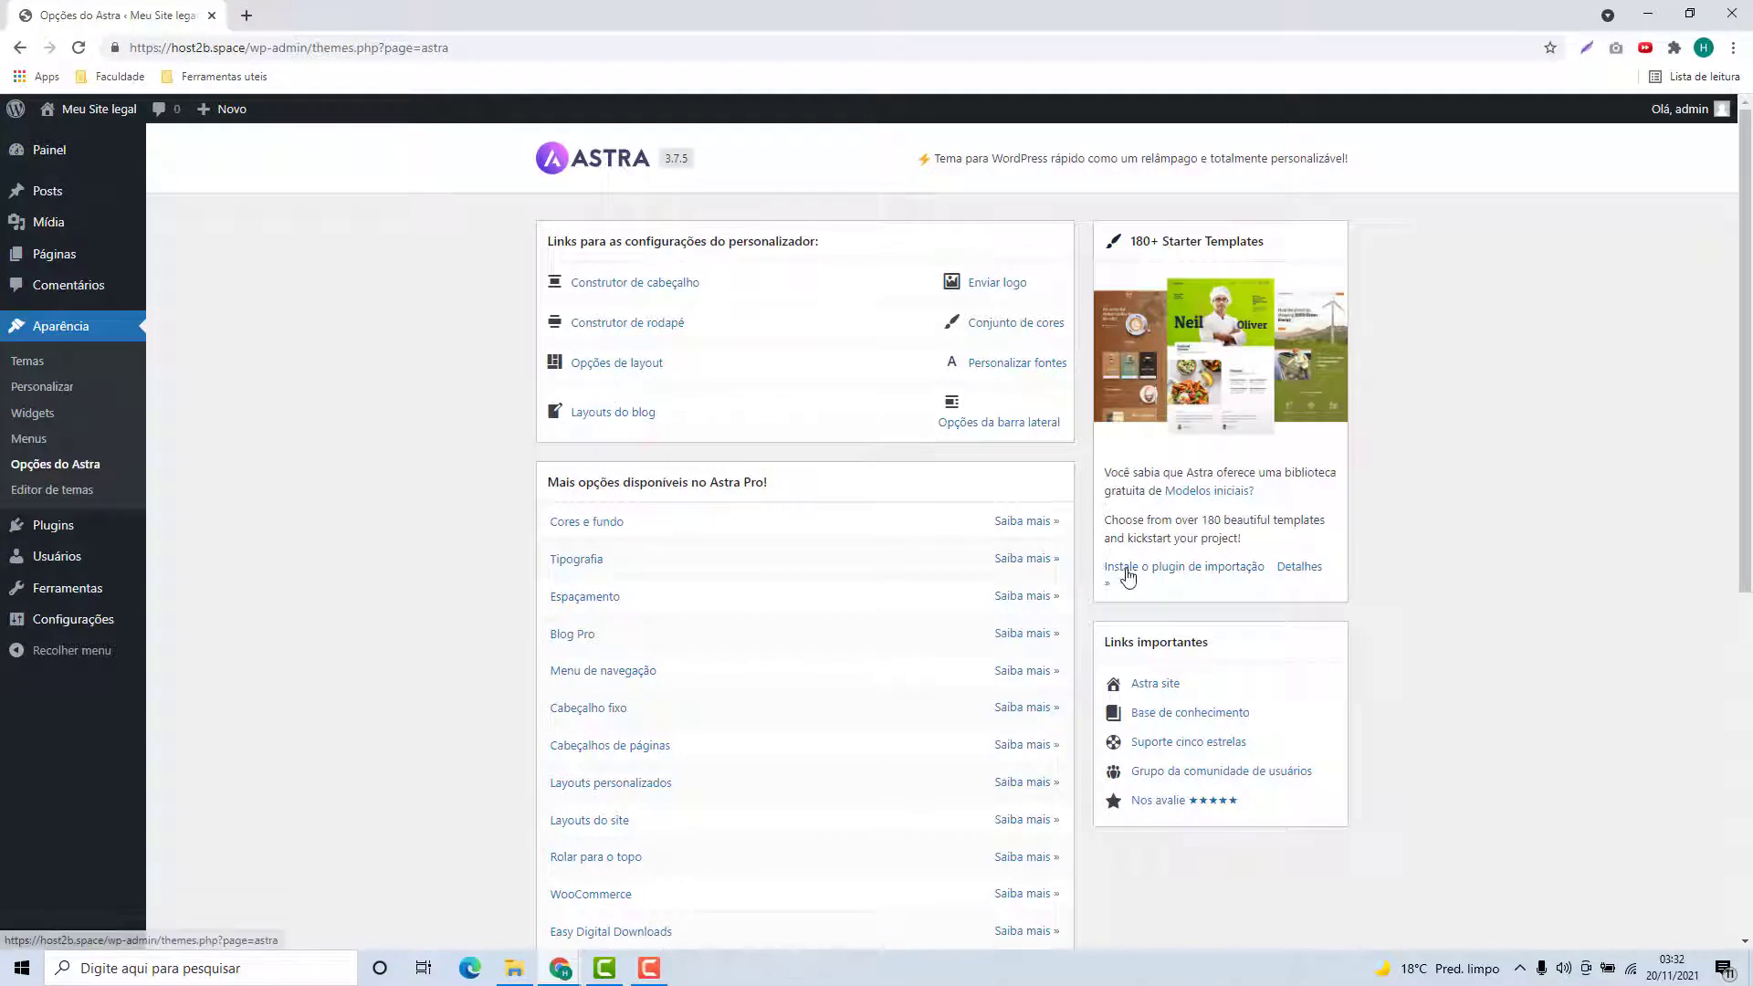
pyautogui.click(1164, 568)
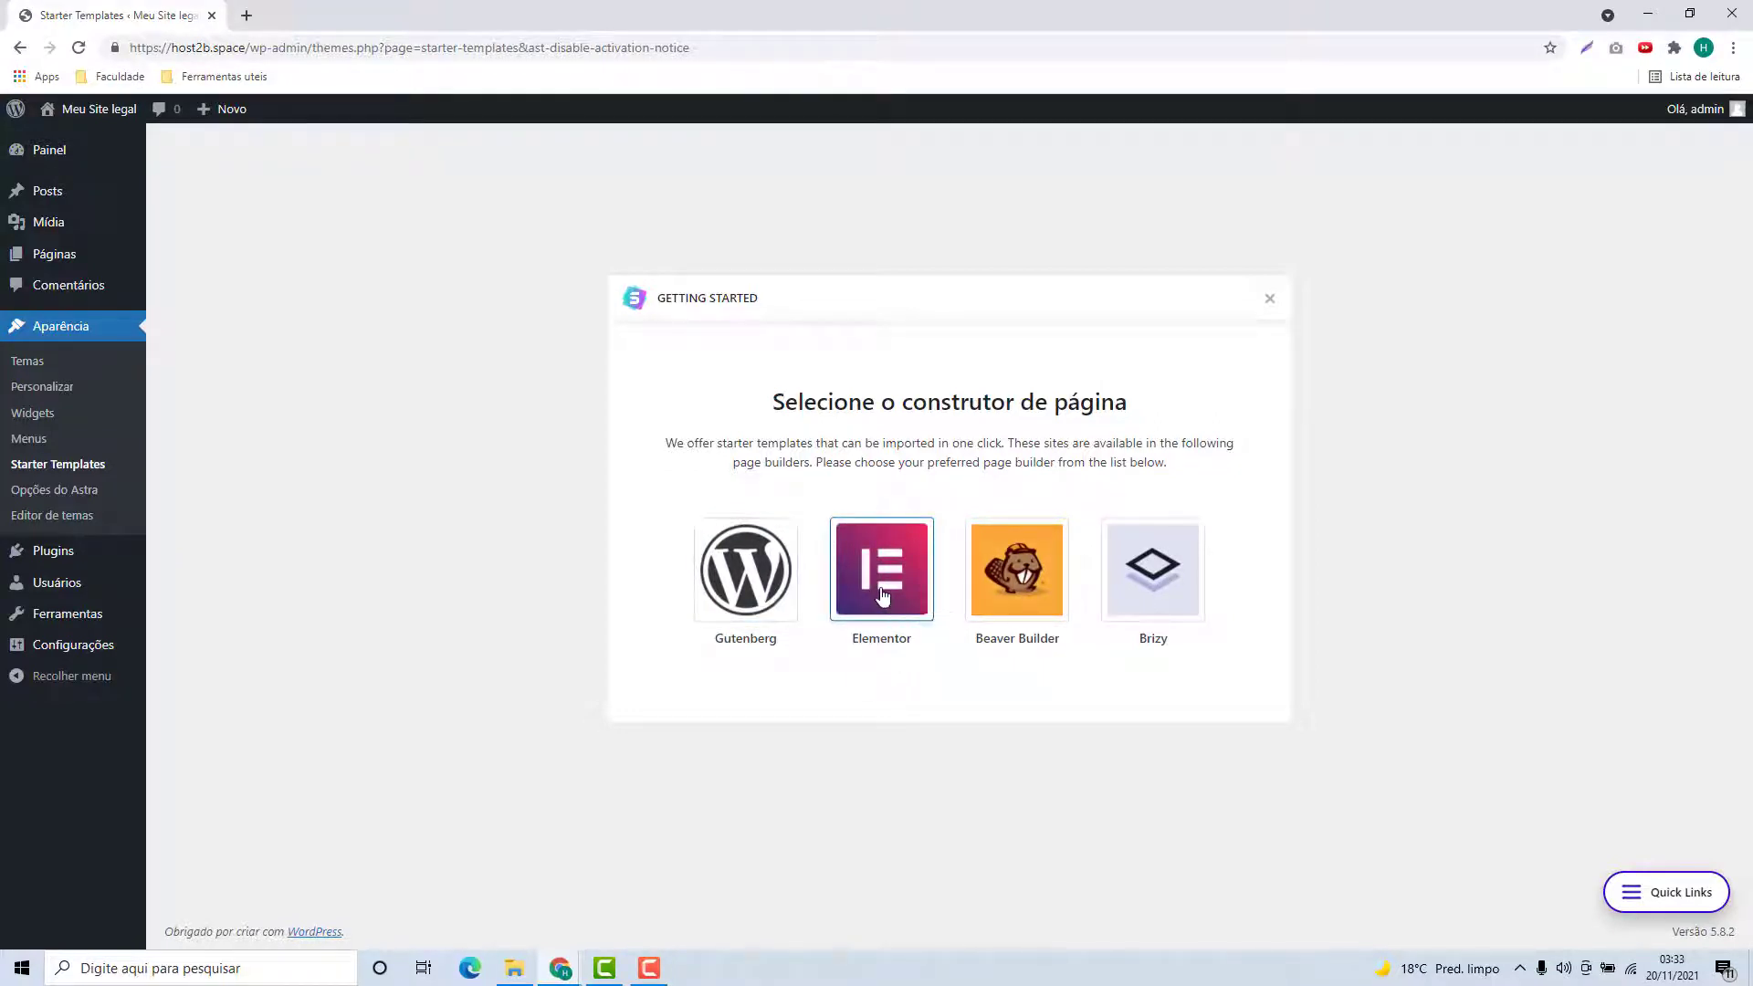
pyautogui.click(881, 592)
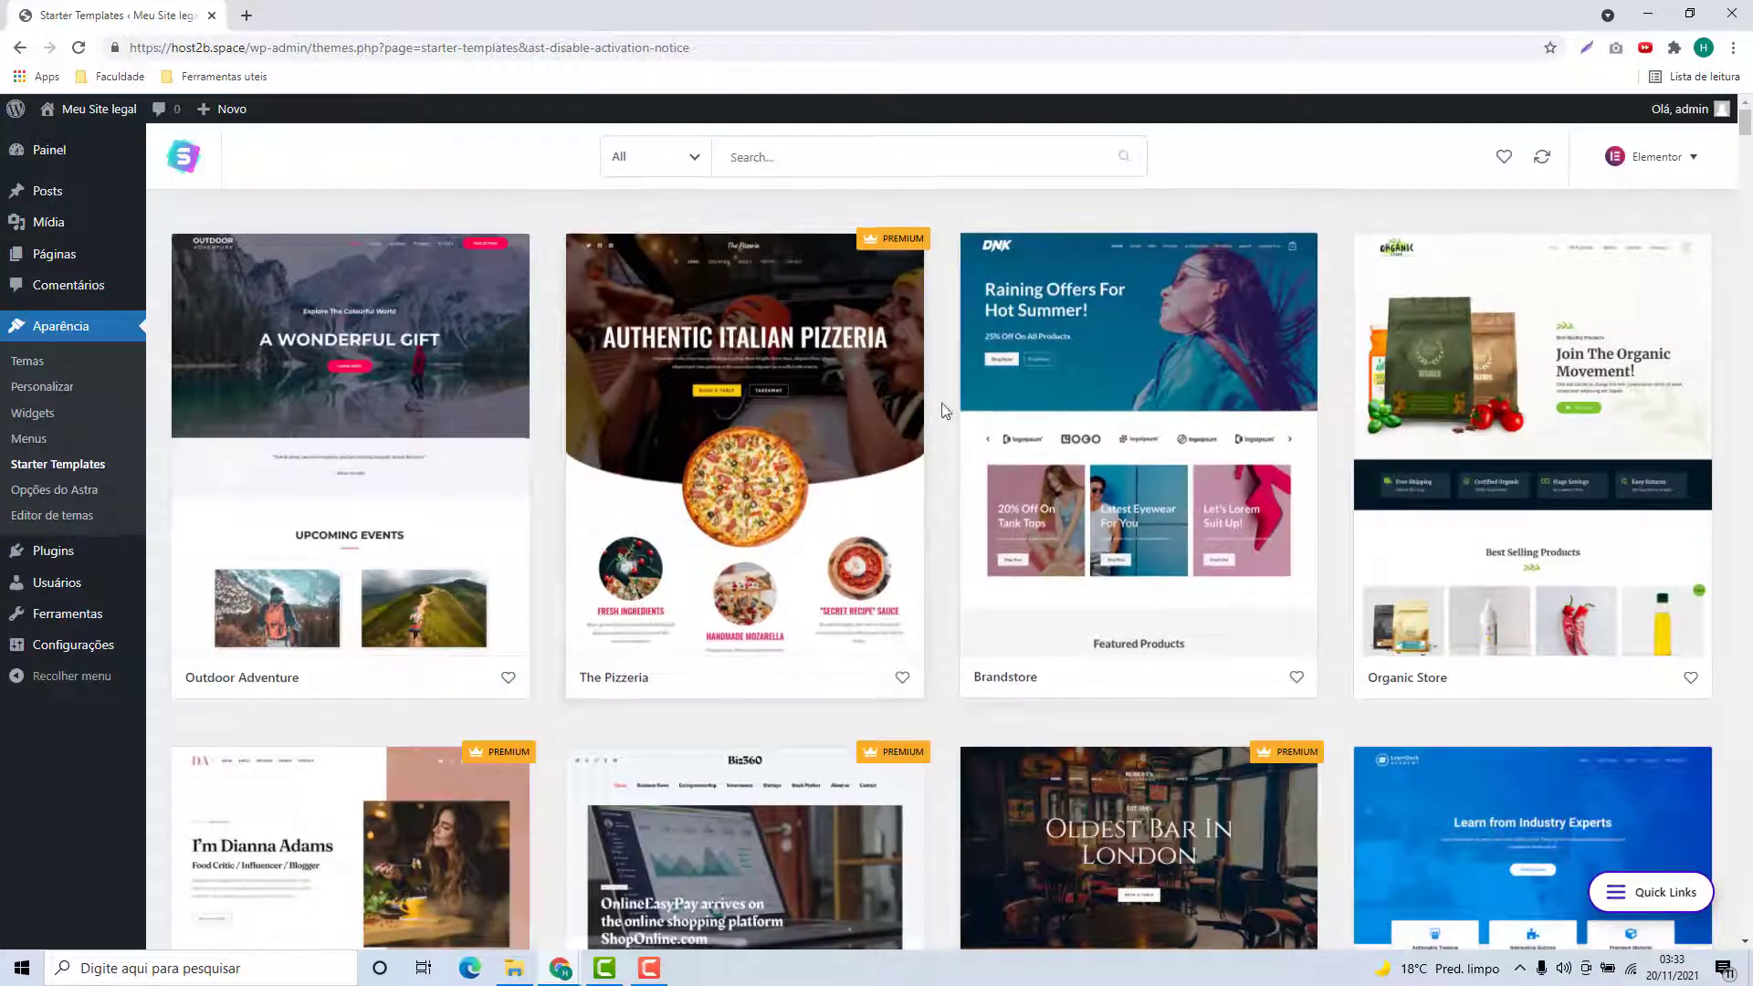
# Browse the gallery of Elementor starter templates, comparing the free and premium designs
pyautogui.scroll(-3, 1530, 539)
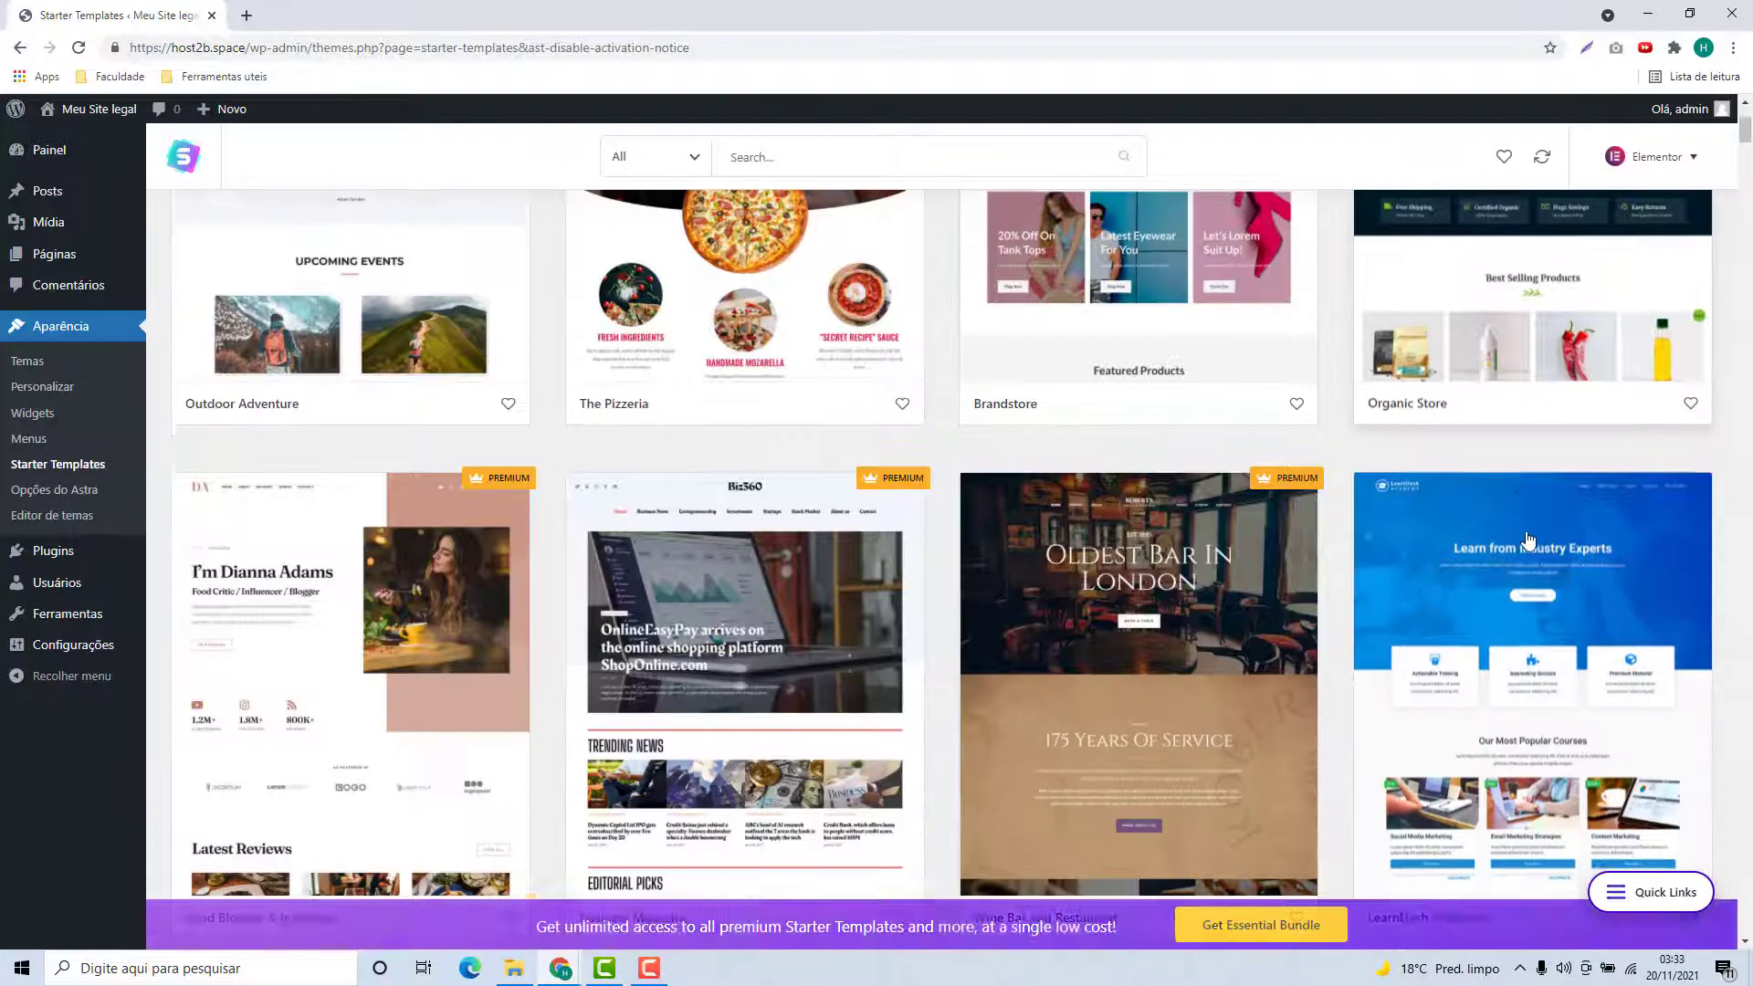
pyautogui.scroll(-6, 1530, 538)
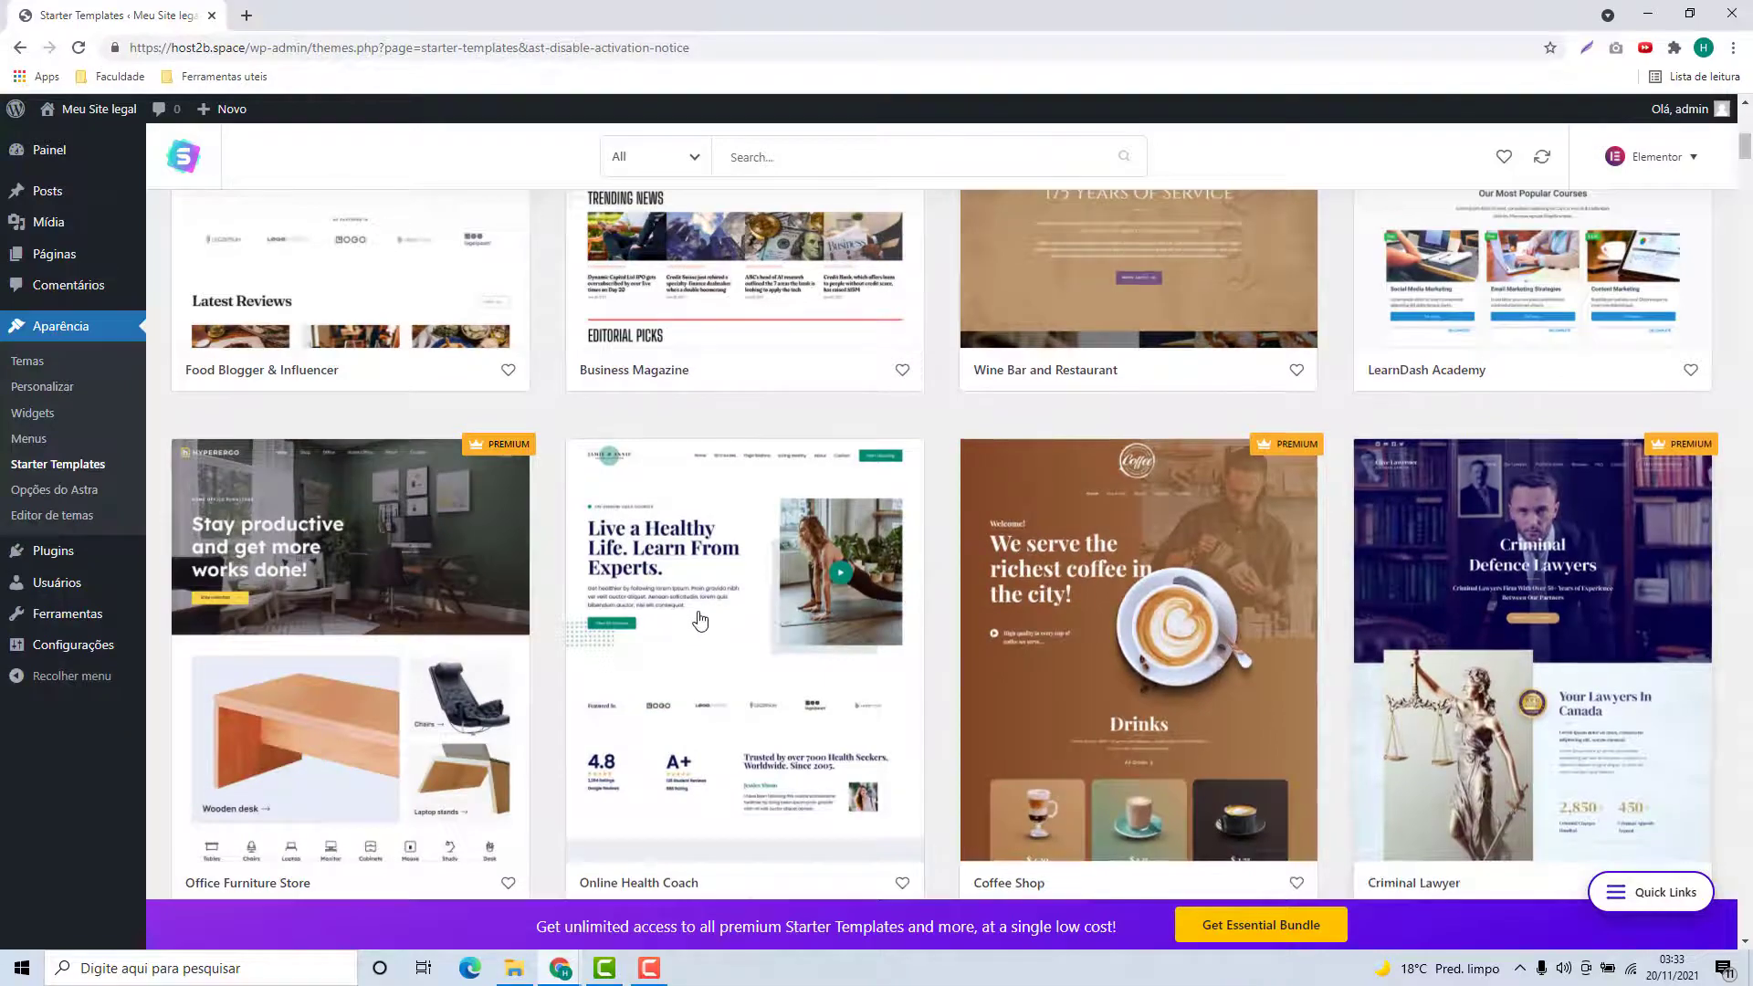
pyautogui.scroll(9, 699, 620)
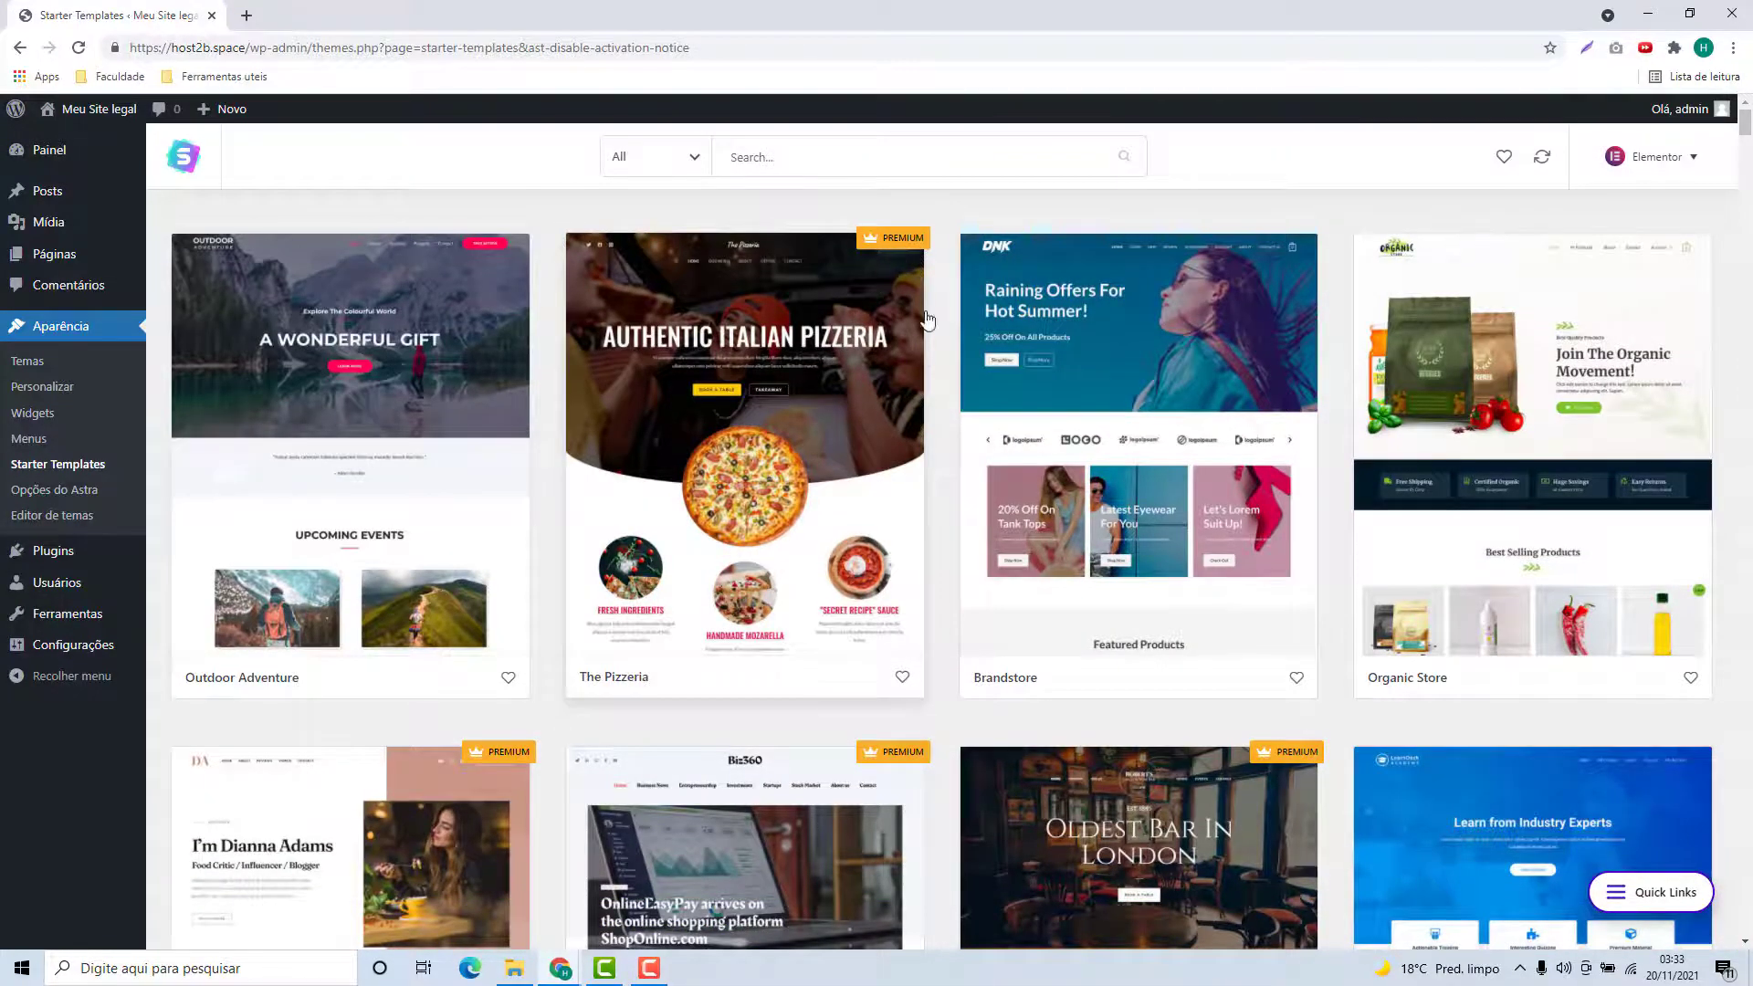
pyautogui.scroll(-10, 929, 321)
pyautogui.scroll(-19, 936, 366)
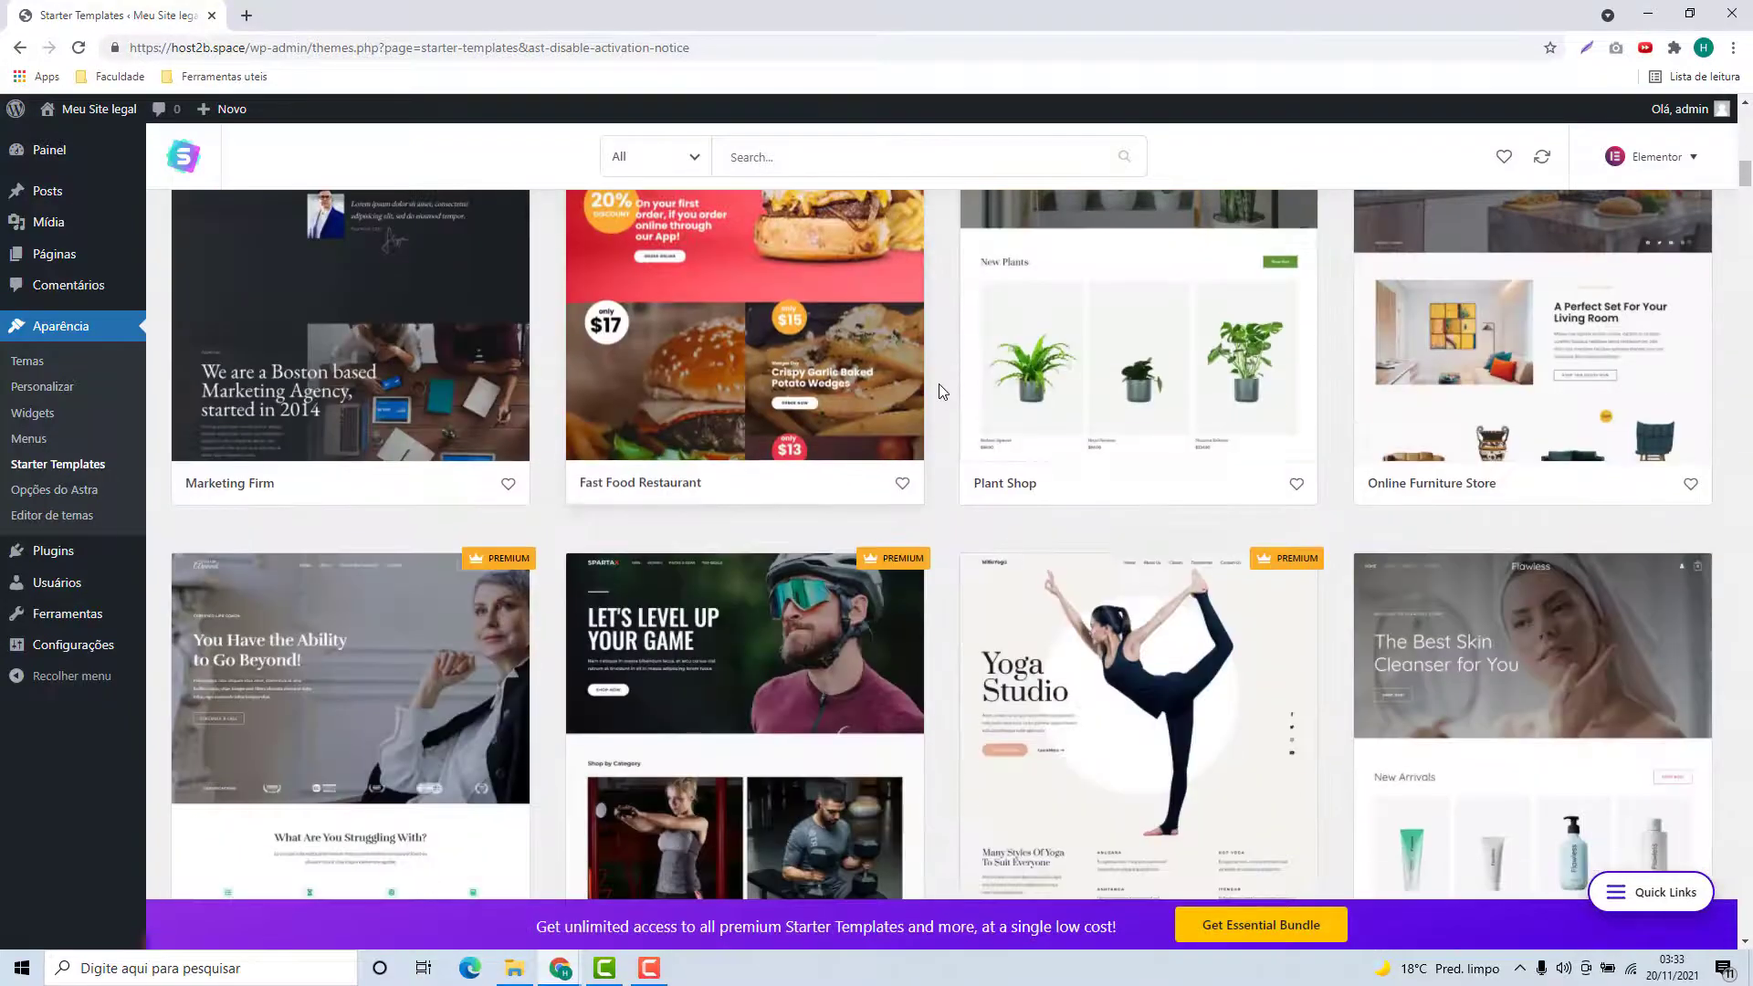
pyautogui.scroll(-10, 959, 398)
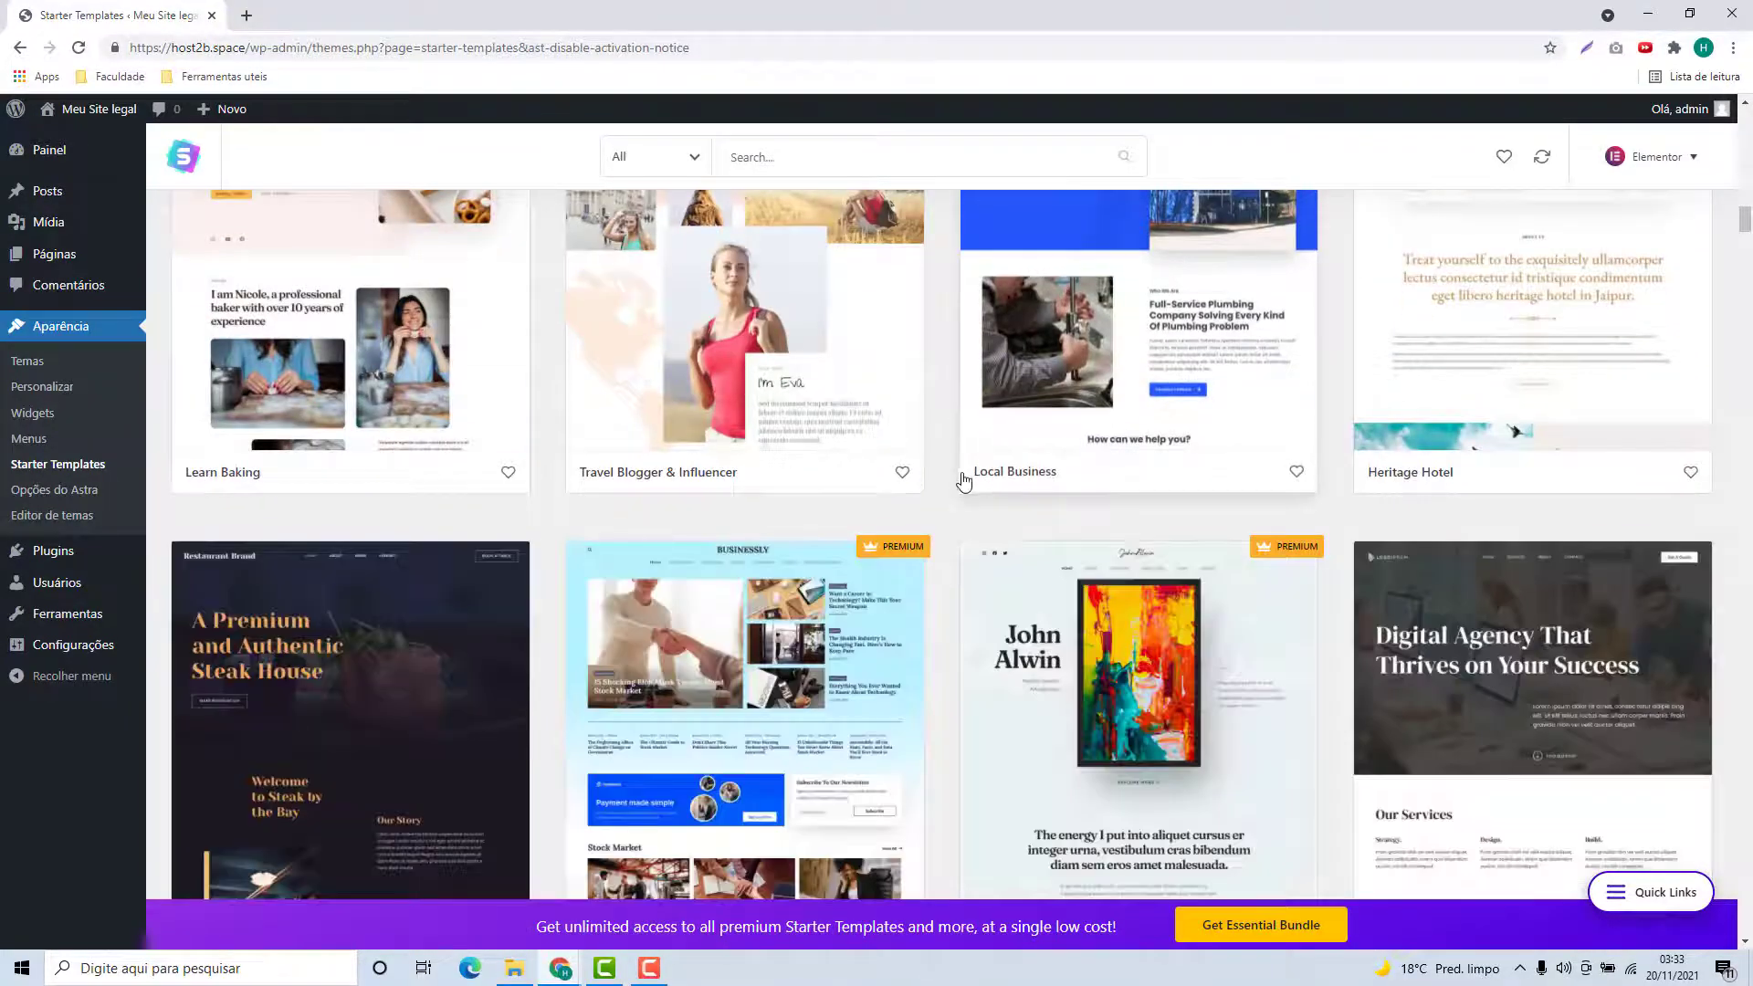
pyautogui.scroll(-10, 898, 599)
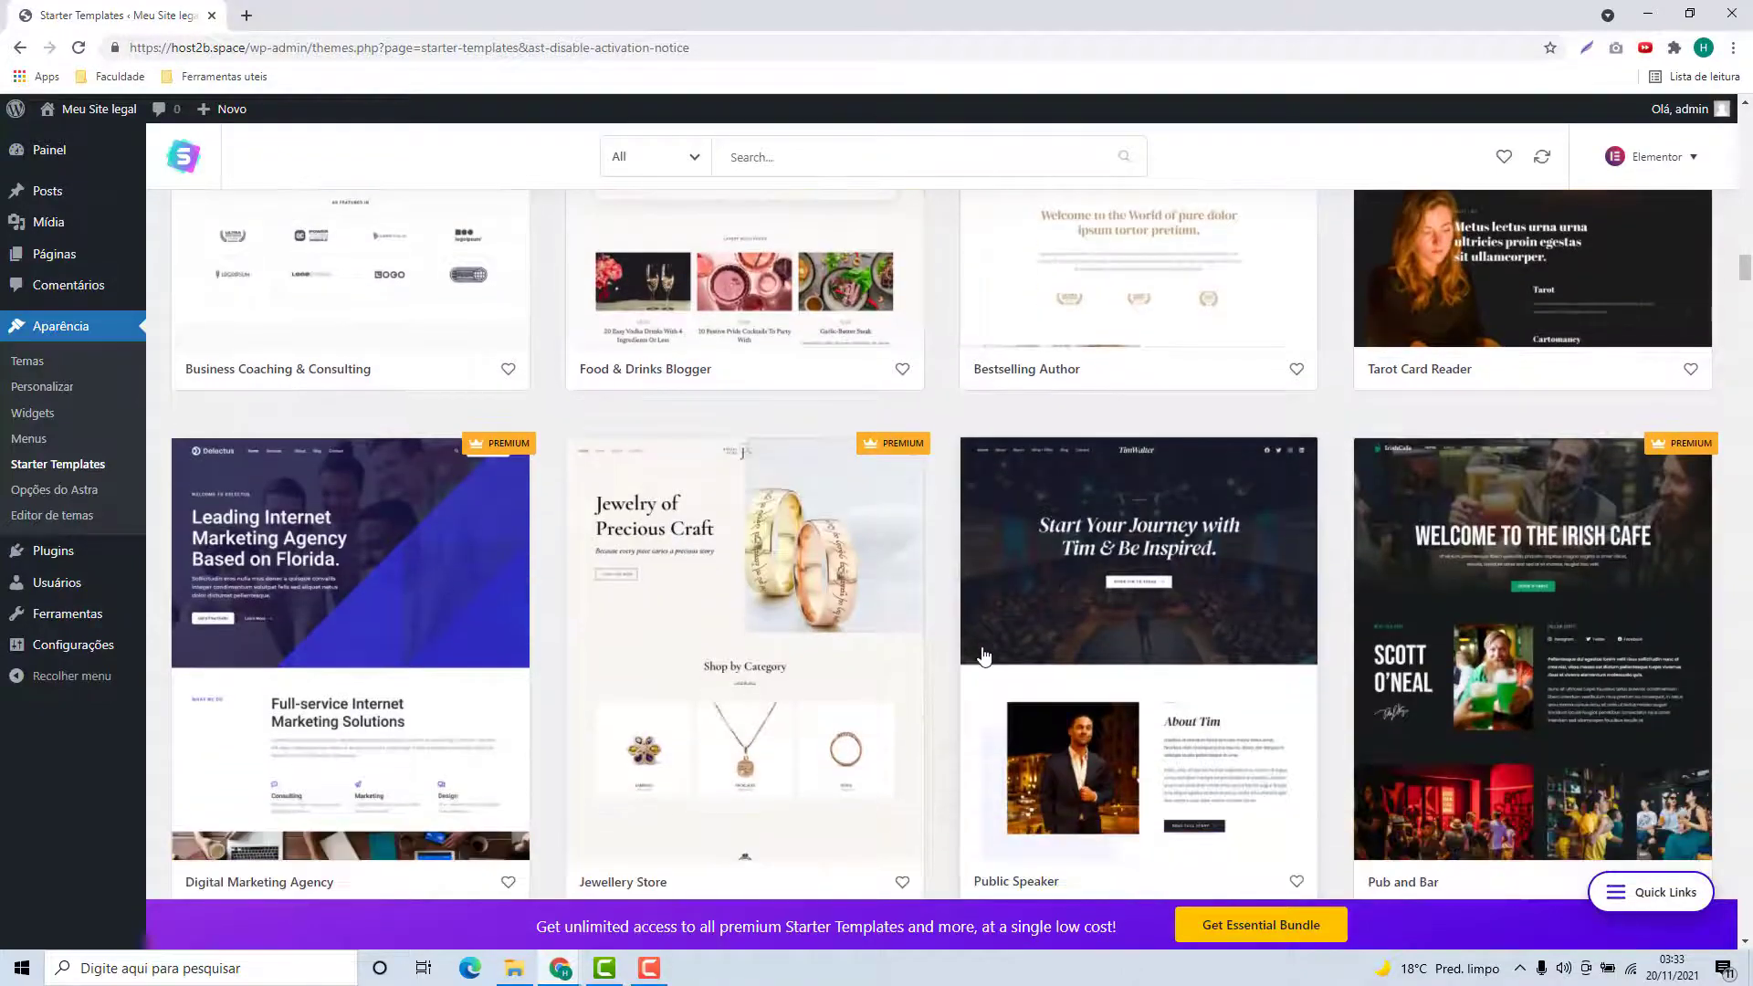
pyautogui.scroll(15, 960, 584)
pyautogui.scroll(15, 959, 654)
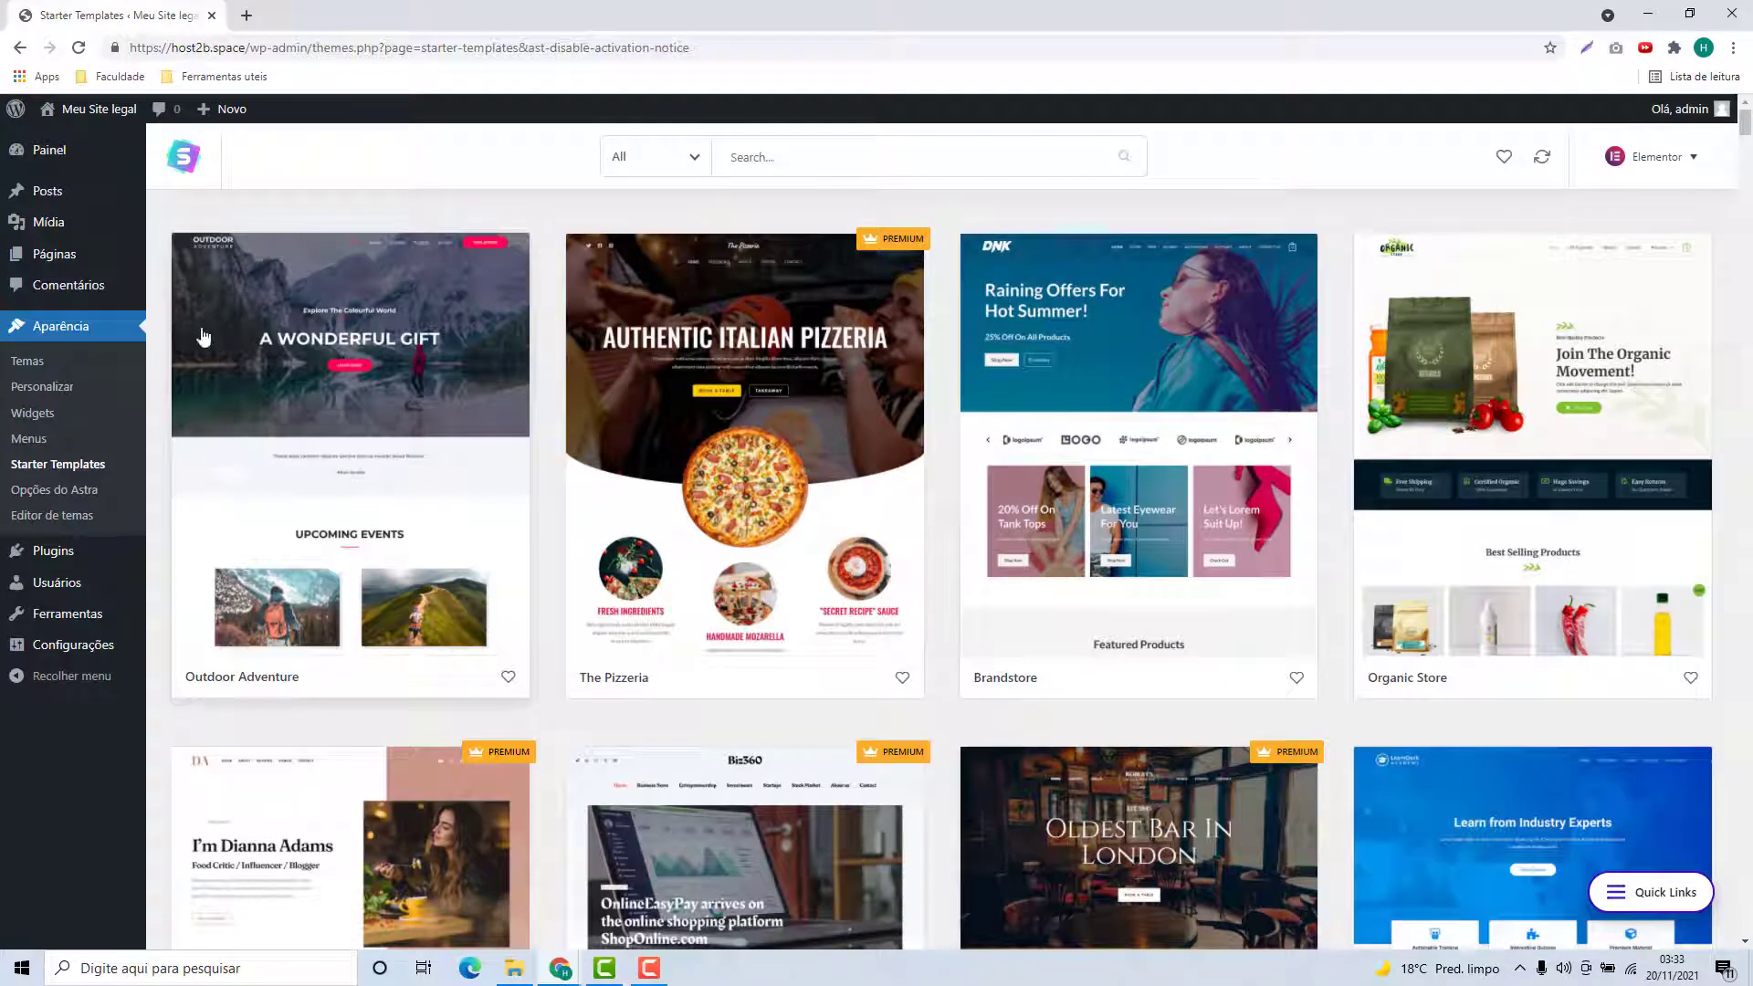
# Open the Outdoor Adventure starter template and preview its About and Home pages
pyautogui.click(395, 324)
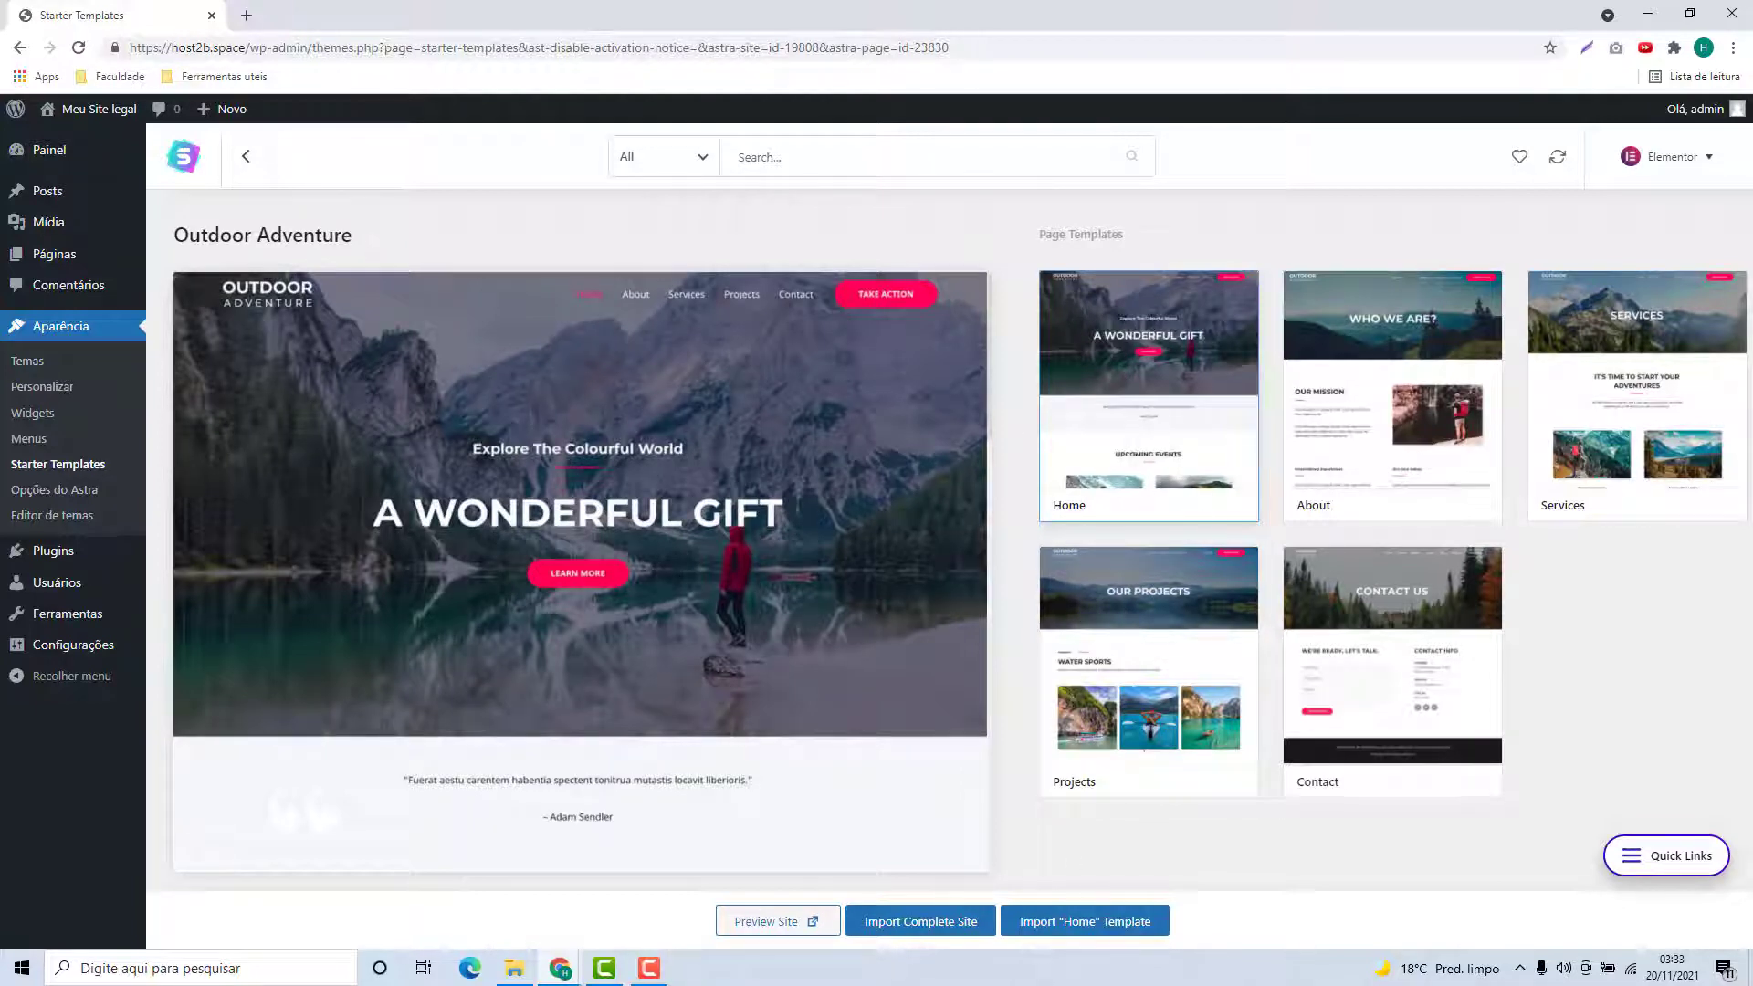
pyautogui.click(1031, 936)
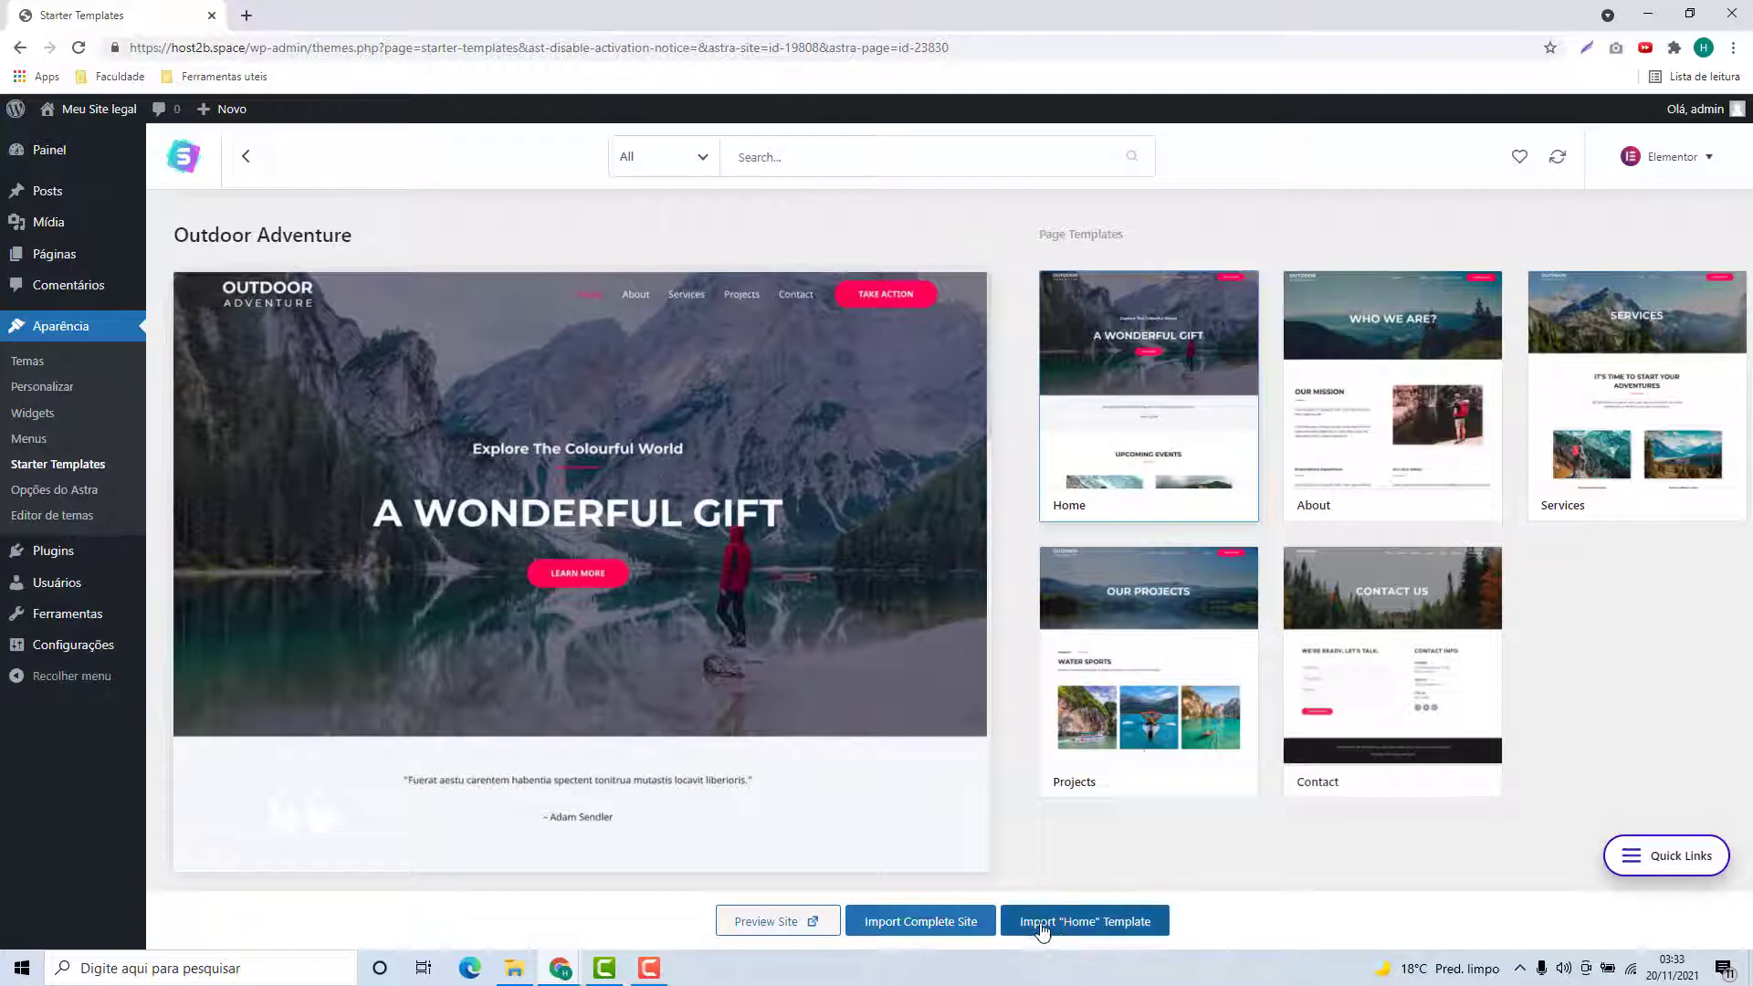
pyautogui.click(1352, 392)
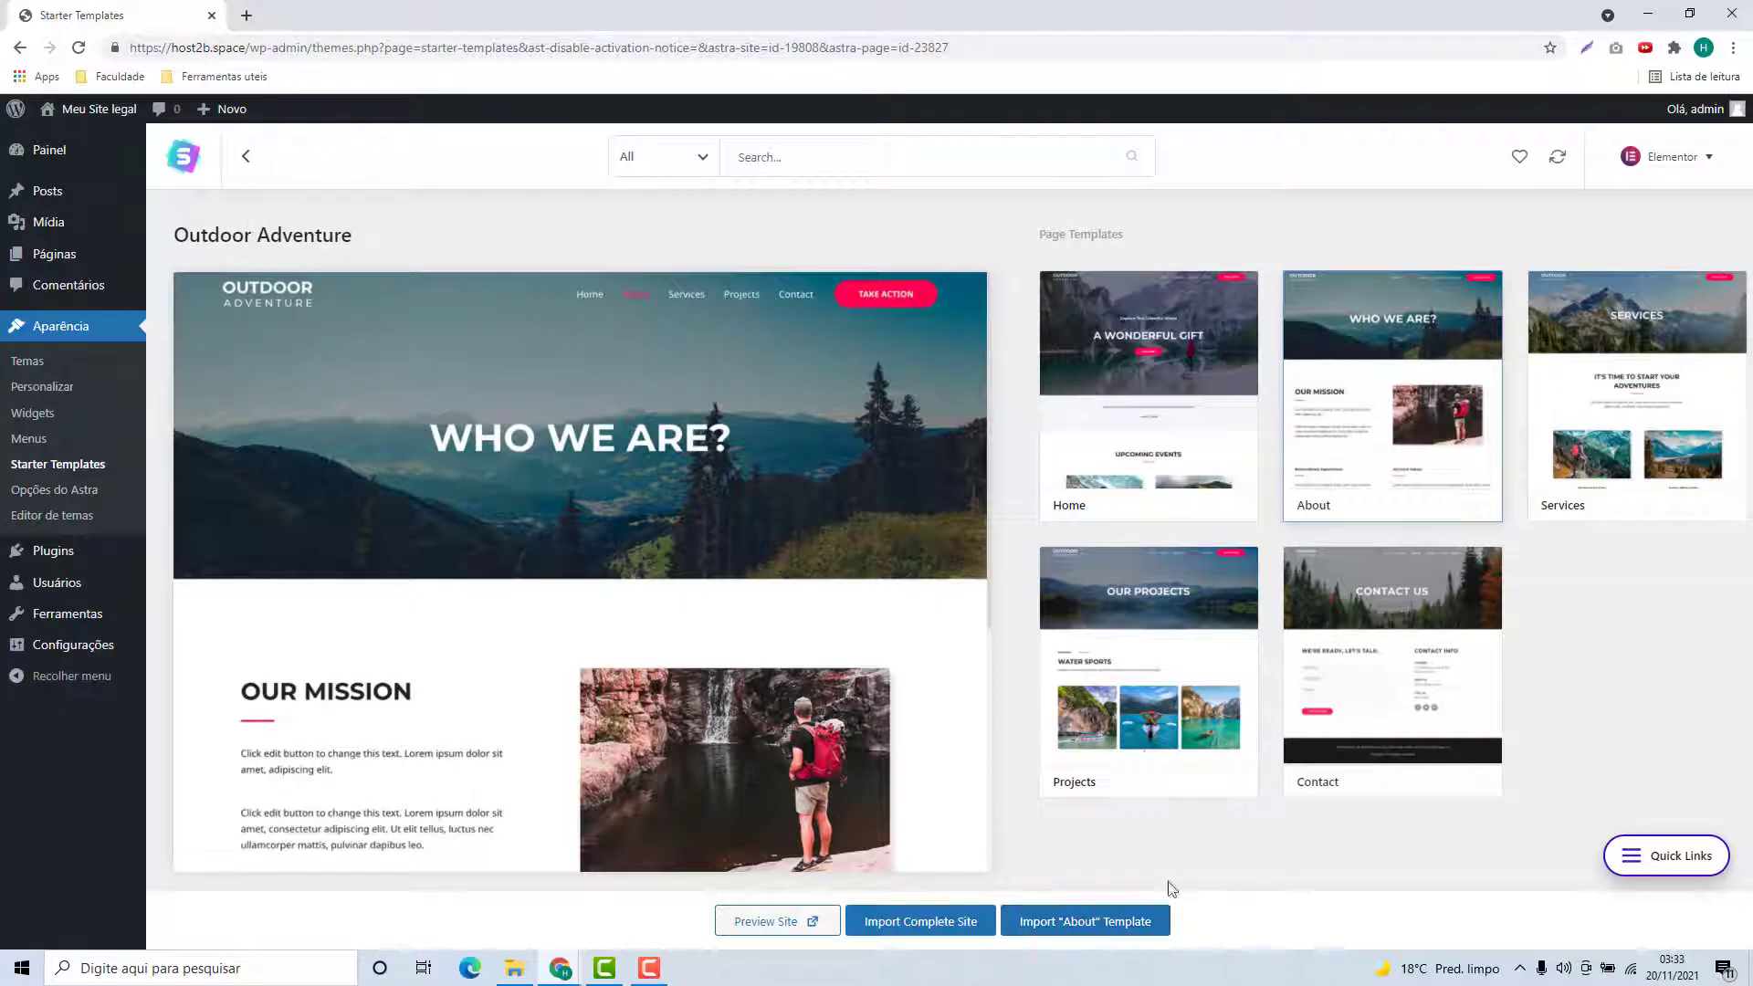
pyautogui.click(1162, 449)
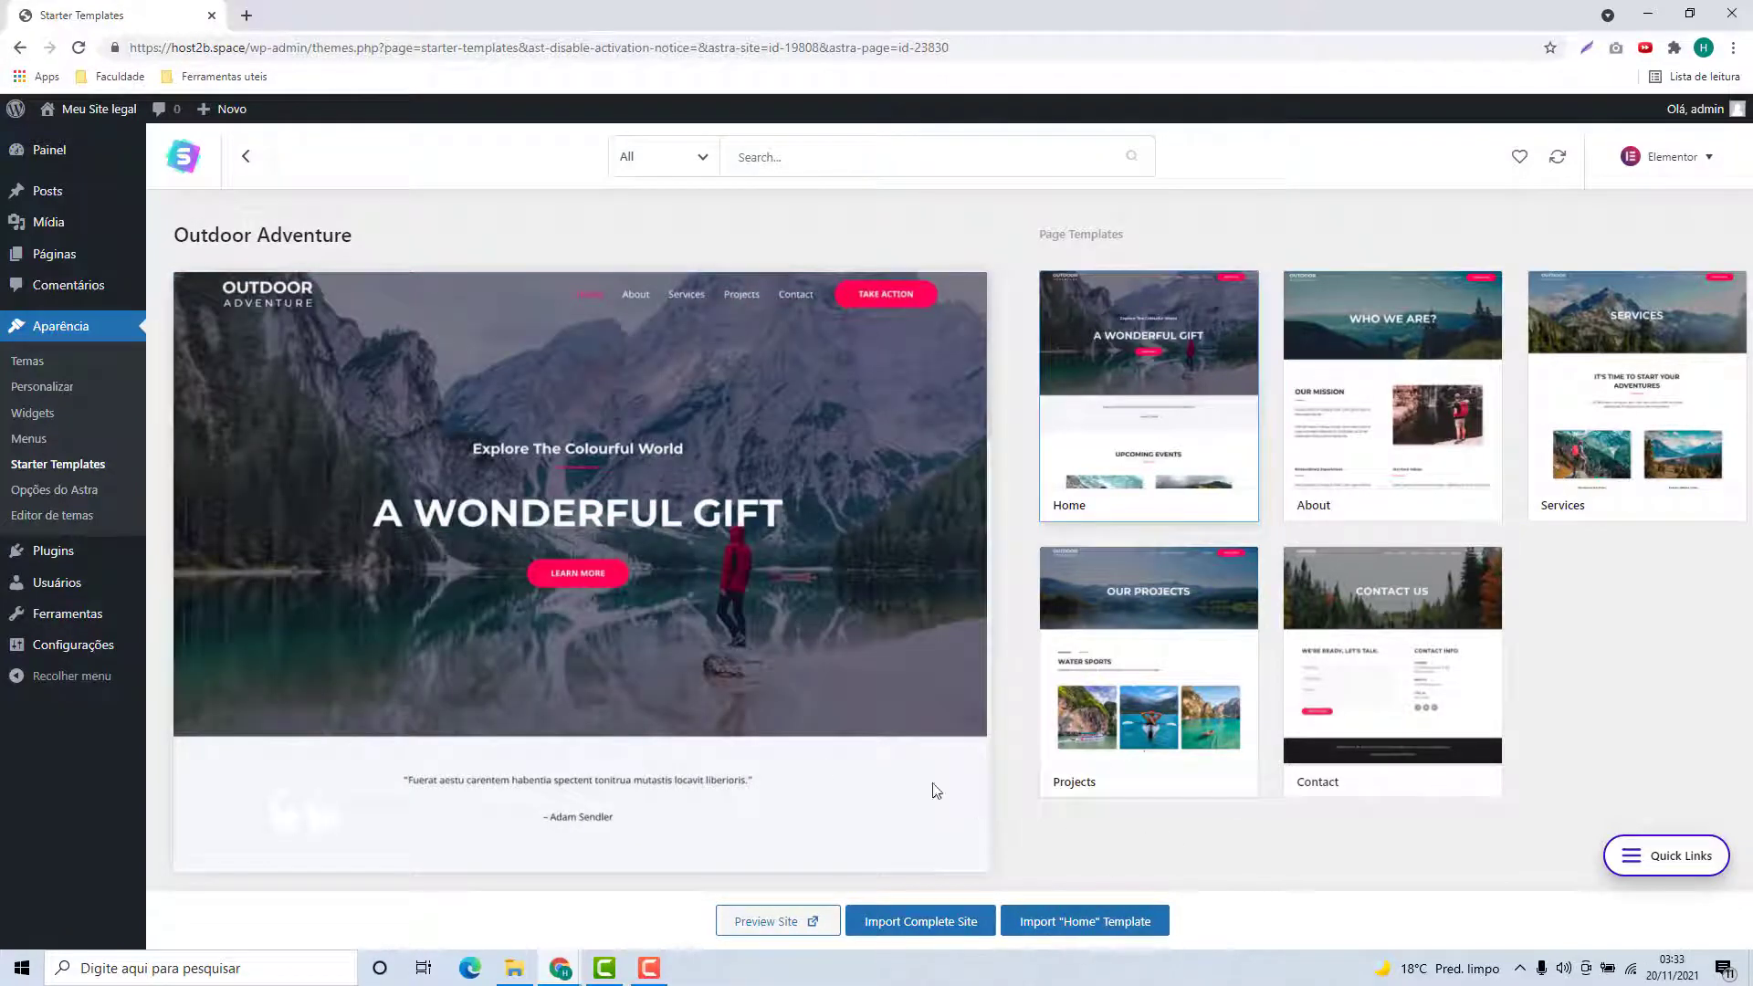
# Start importing the complete Outdoor Adventure site, giving Beginner as the WordPress level and Myself/My company as the website's owner
pyautogui.click(919, 924)
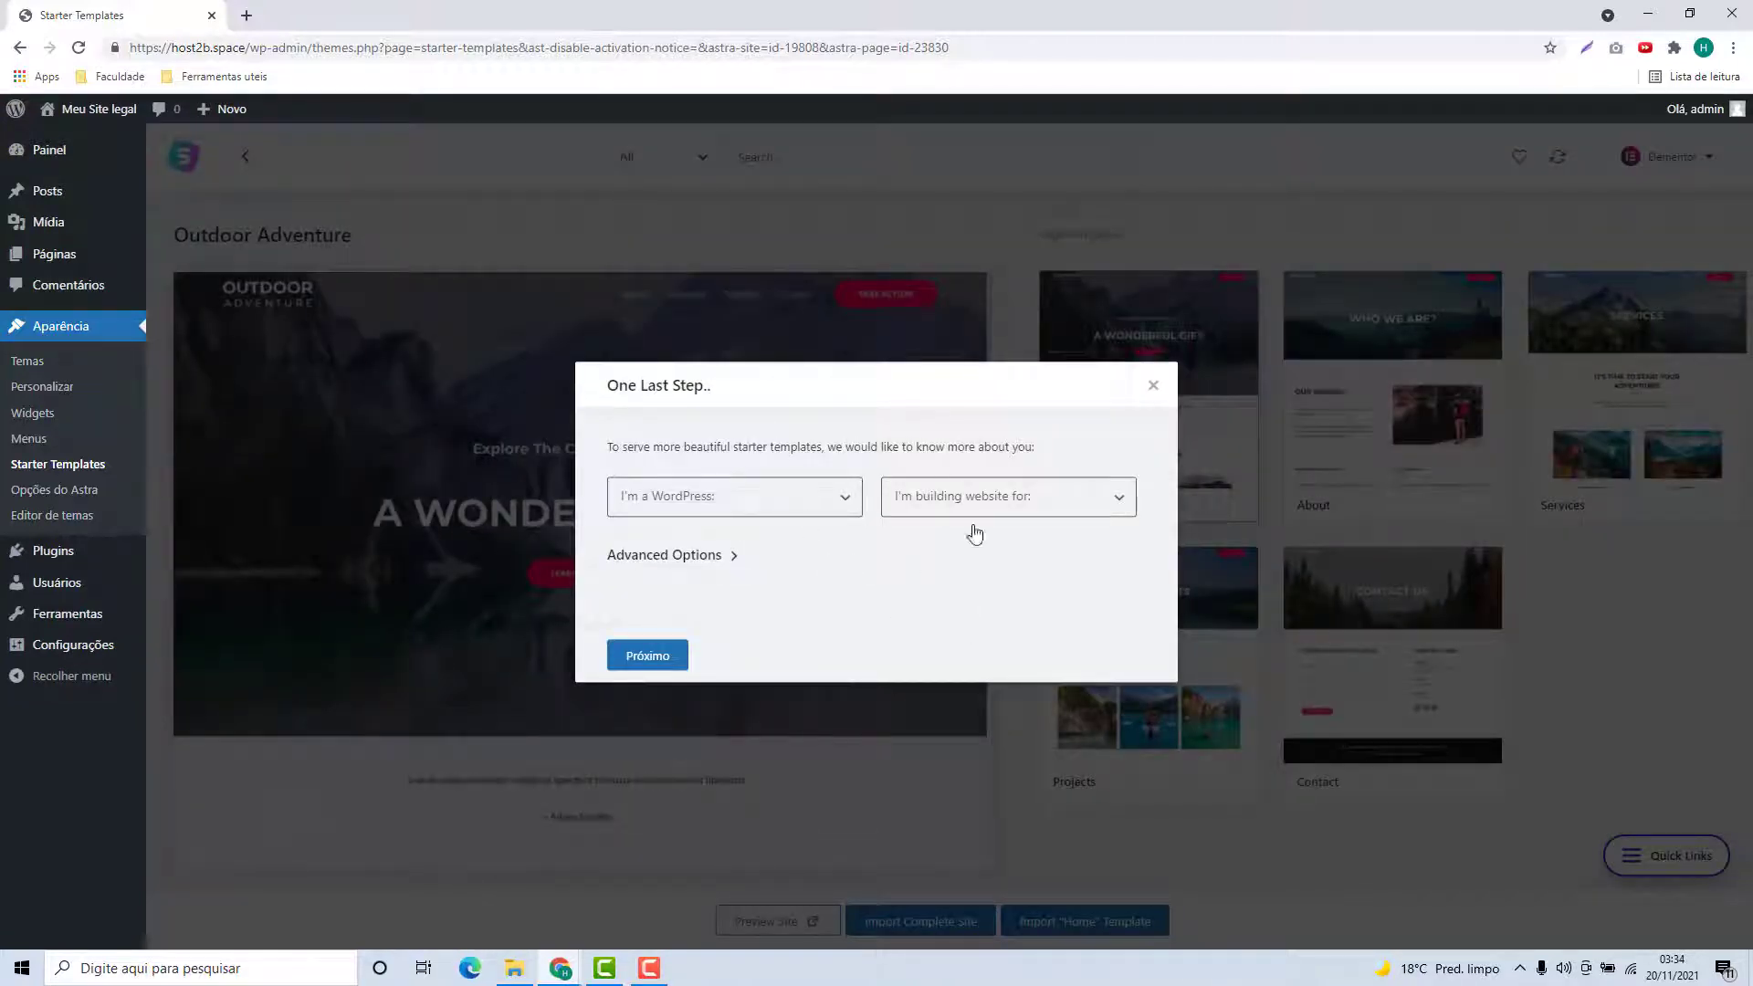
pyautogui.click(781, 511)
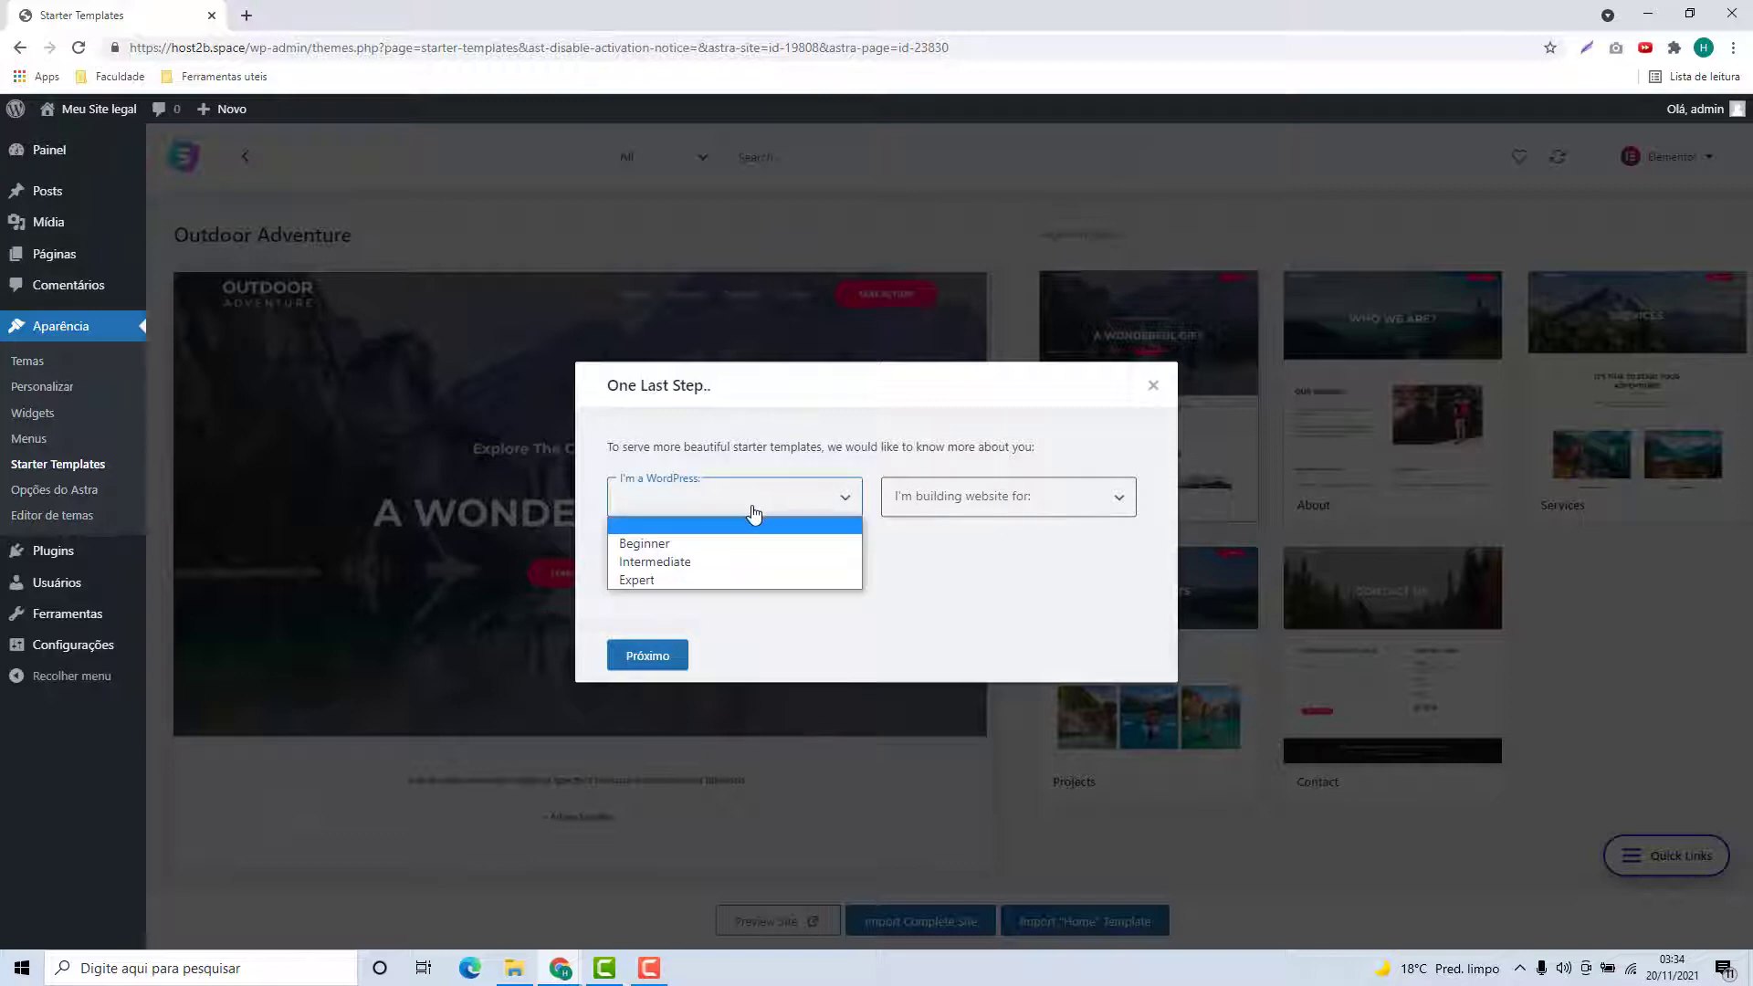
pyautogui.click(753, 514)
pyautogui.click(705, 505)
pyautogui.click(644, 547)
pyautogui.click(915, 503)
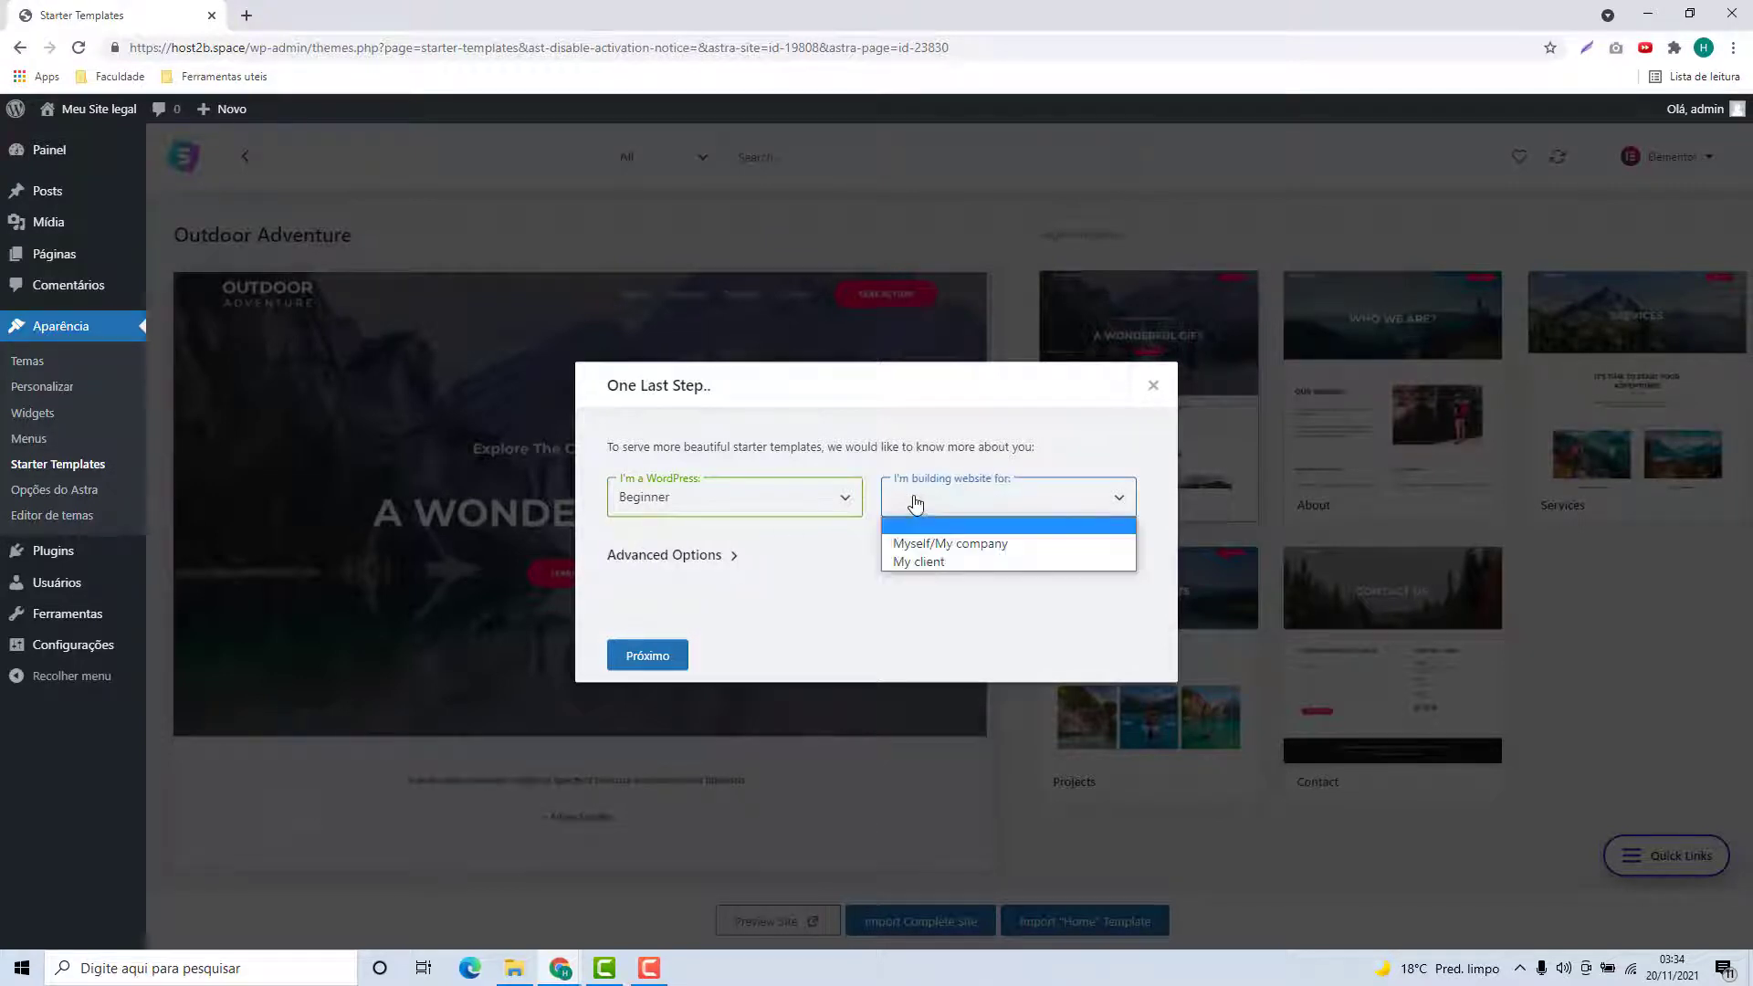
pyautogui.click(916, 503)
pyautogui.click(931, 504)
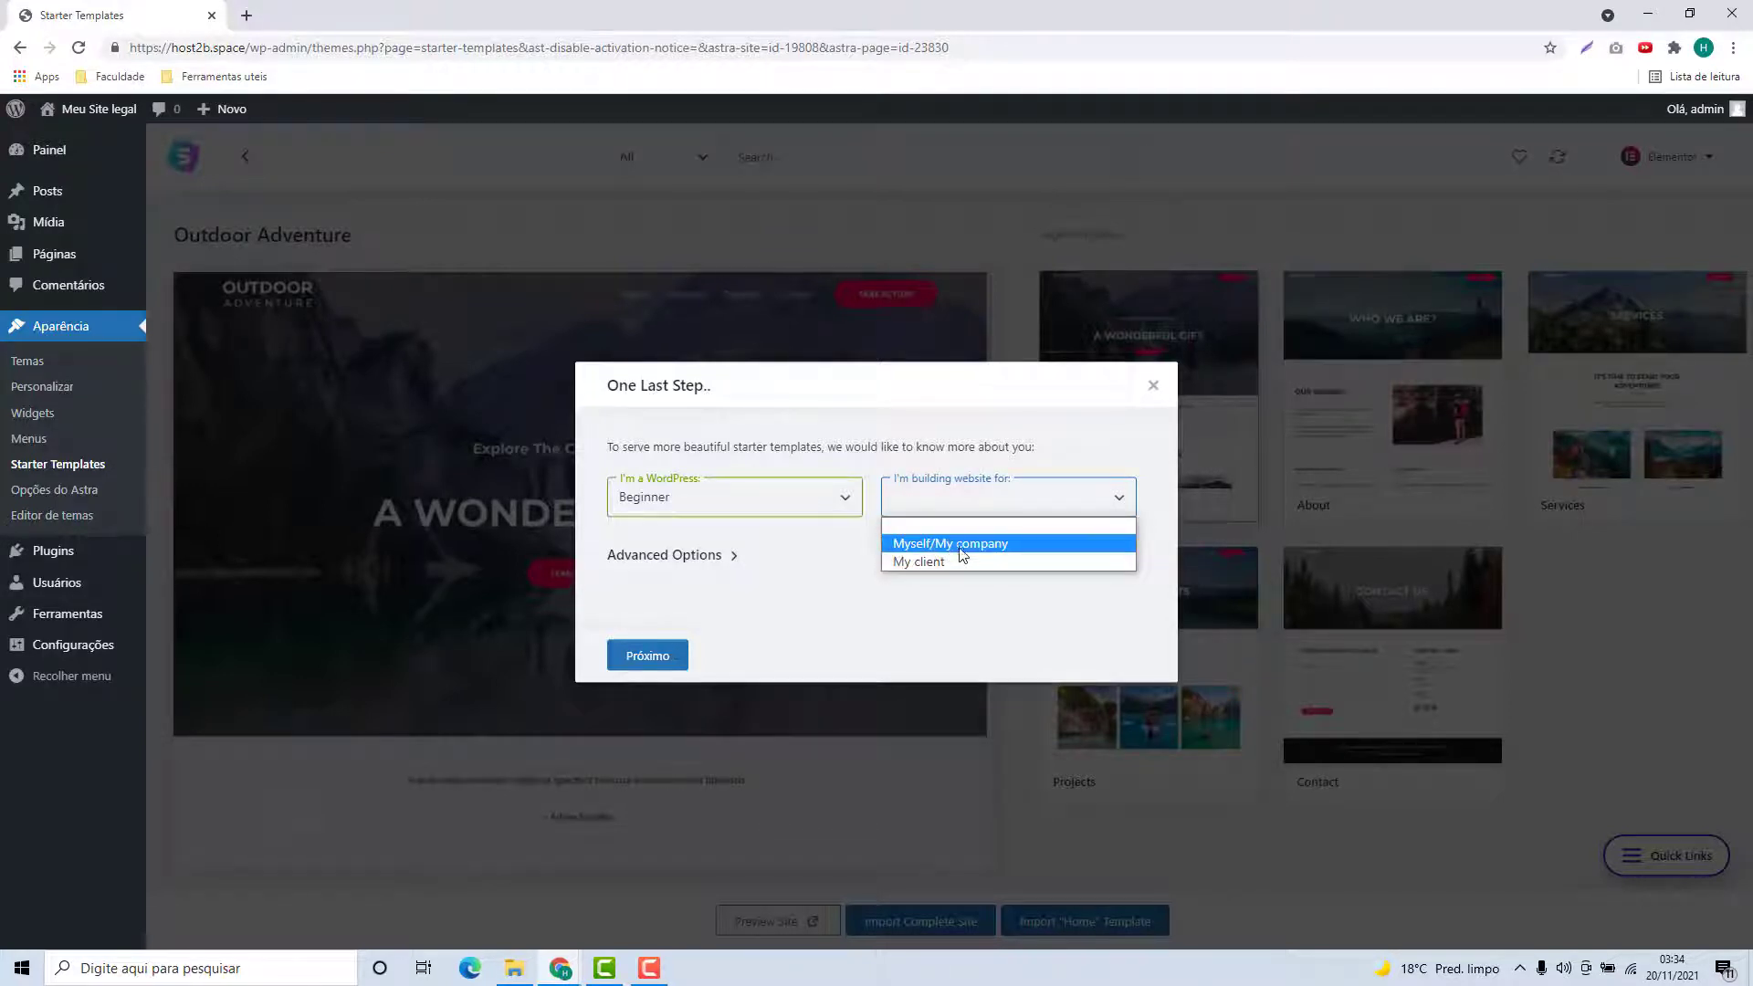
pyautogui.click(926, 545)
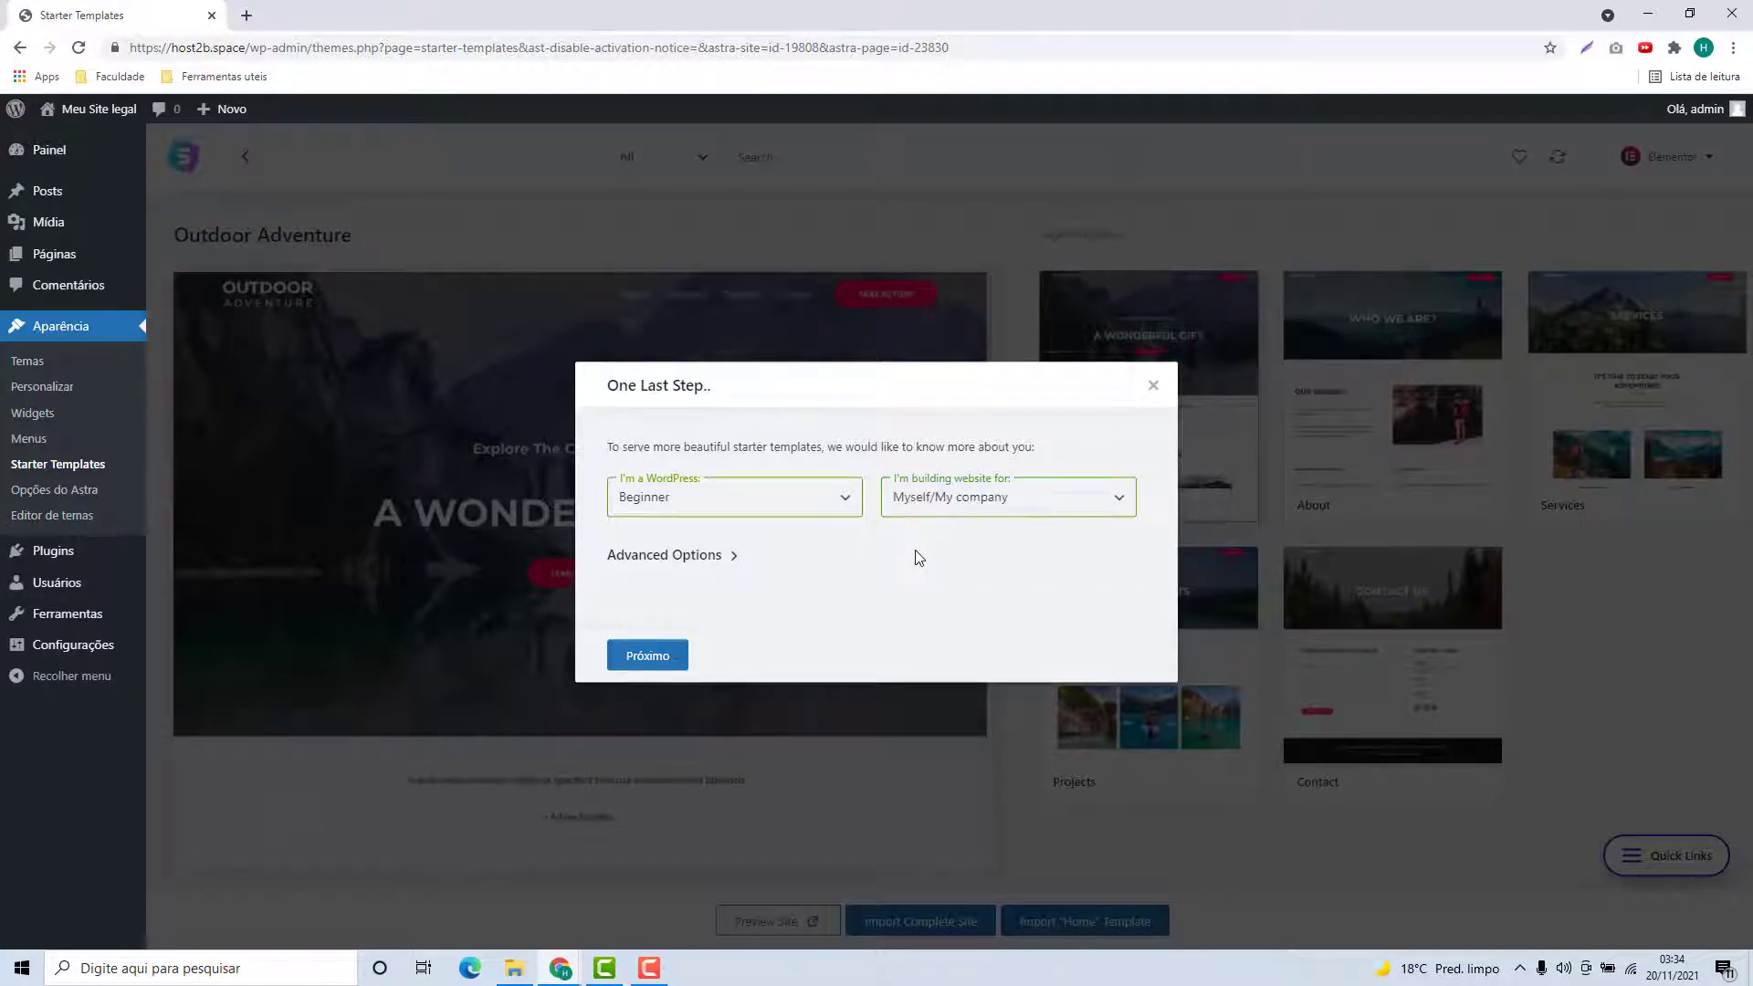
# Skip the optional name and email details and import the complete Outdoor Adventure site
pyautogui.click(656, 658)
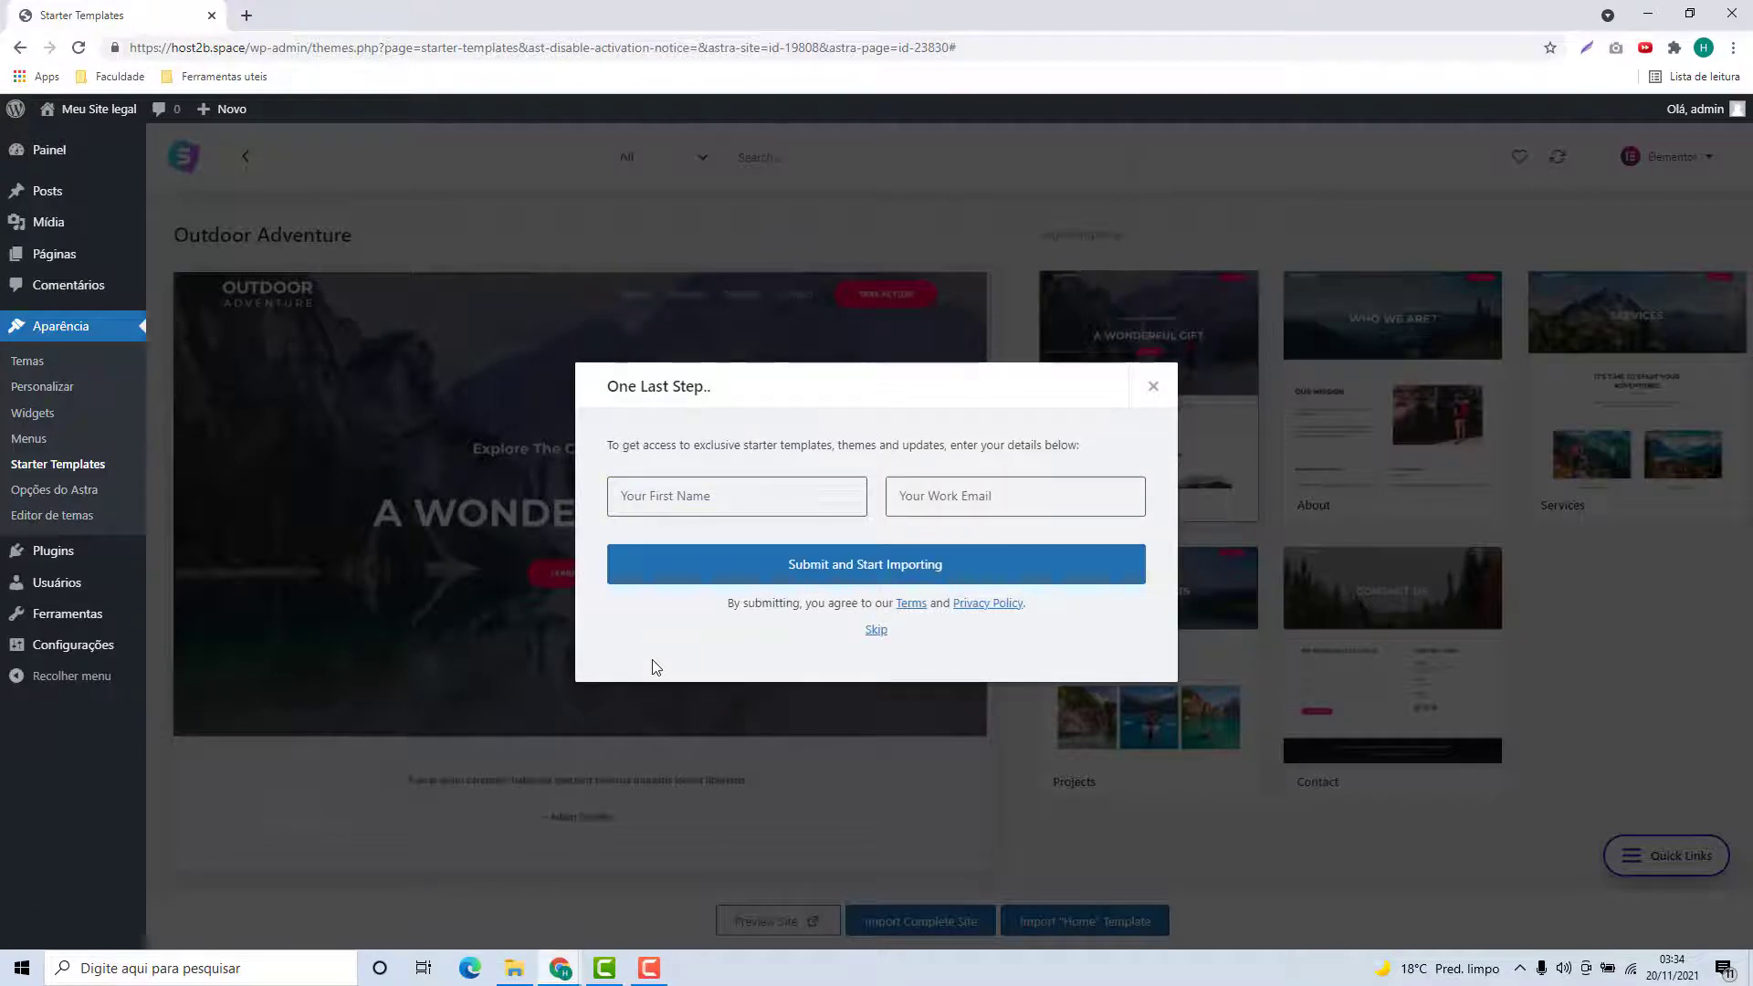
pyautogui.click(726, 498)
pyautogui.click(909, 497)
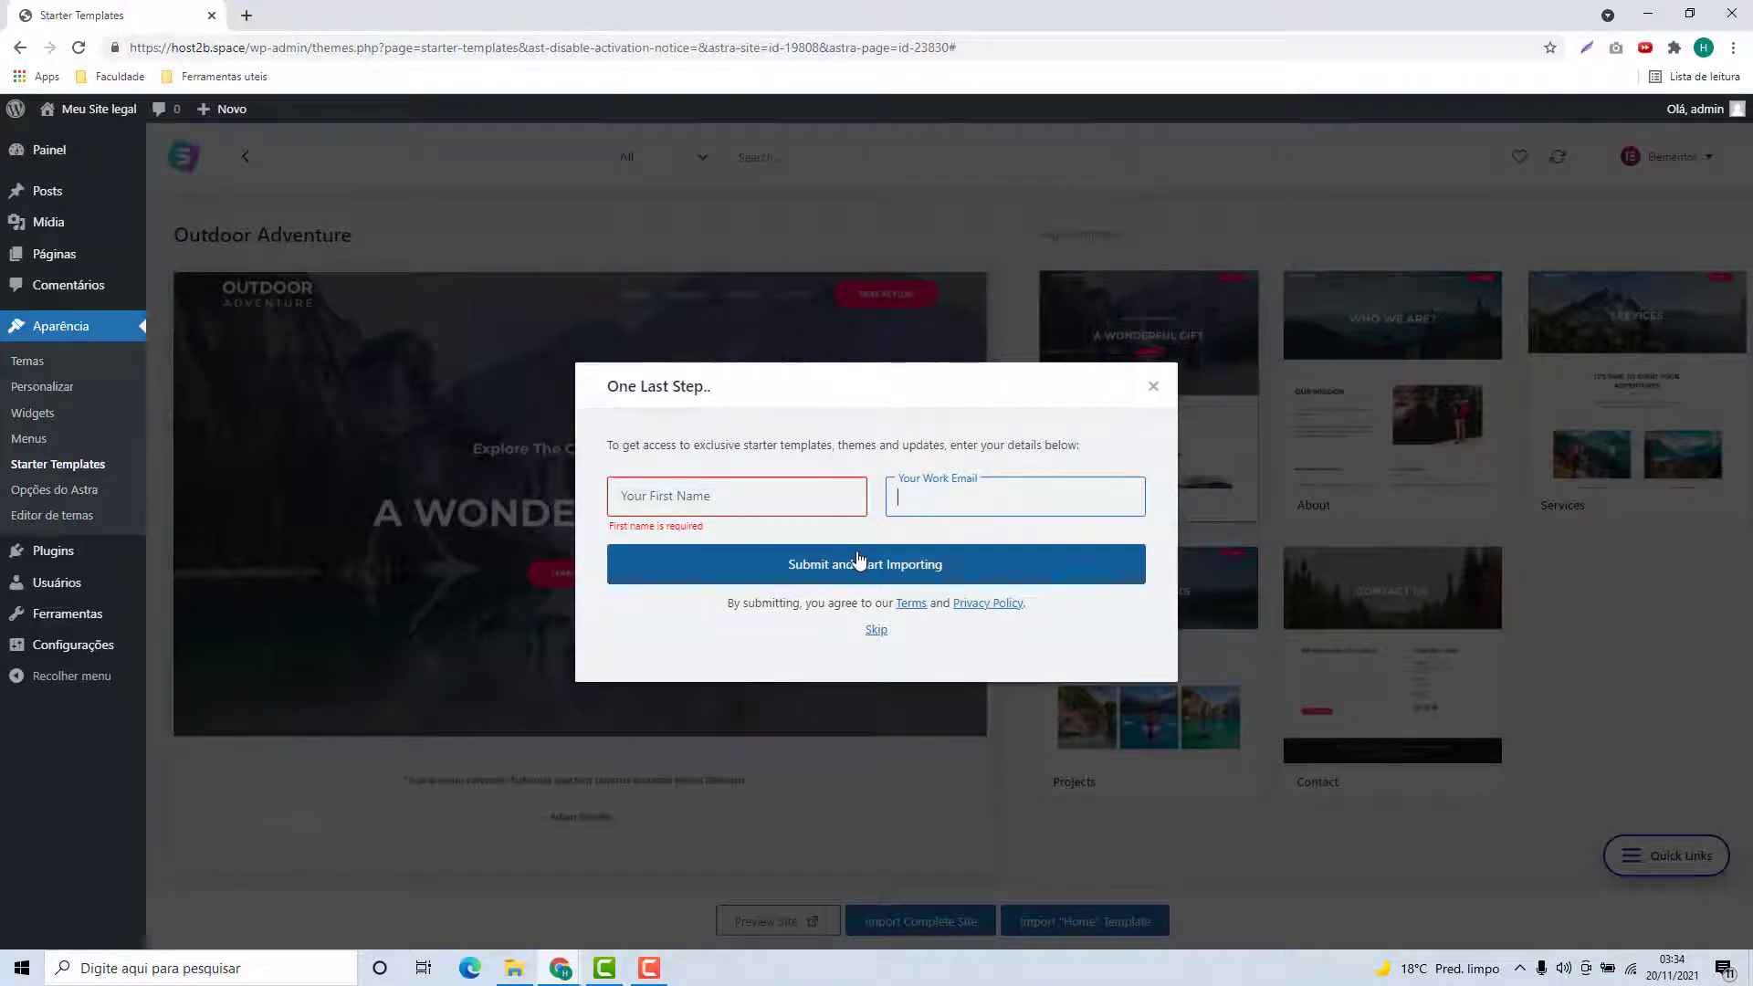
pyautogui.click(876, 631)
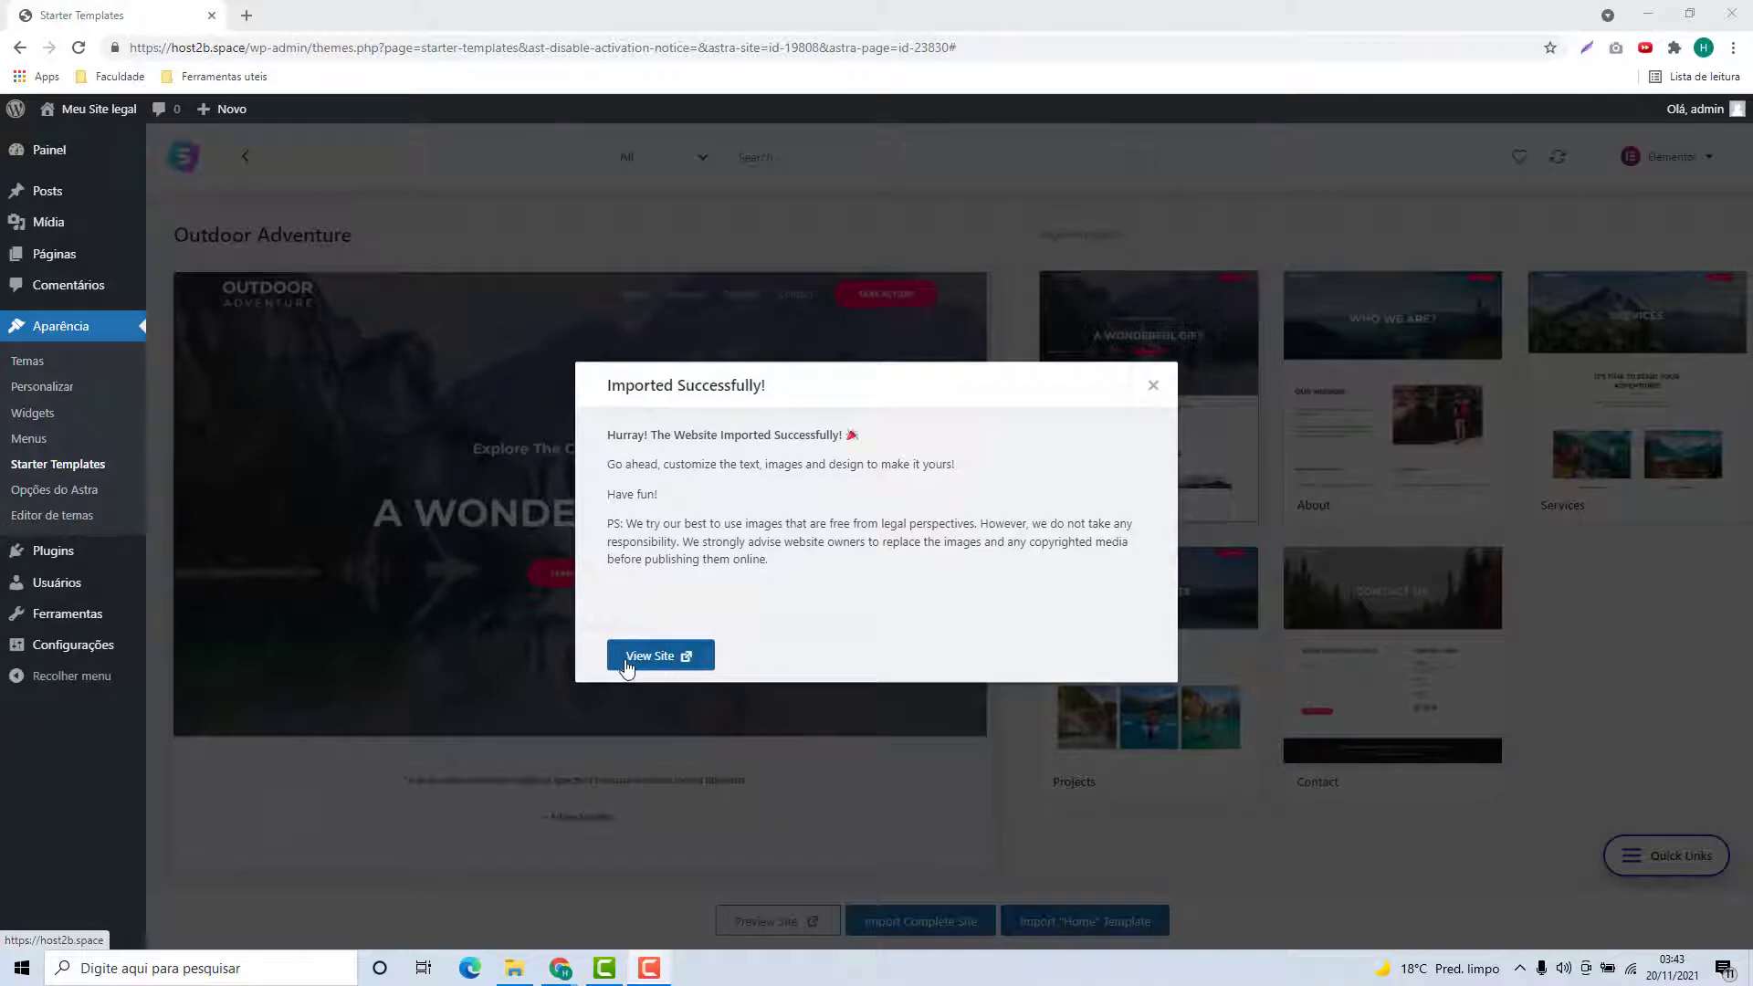
# View the imported site and look through the sections of its Home page
pyautogui.click(661, 664)
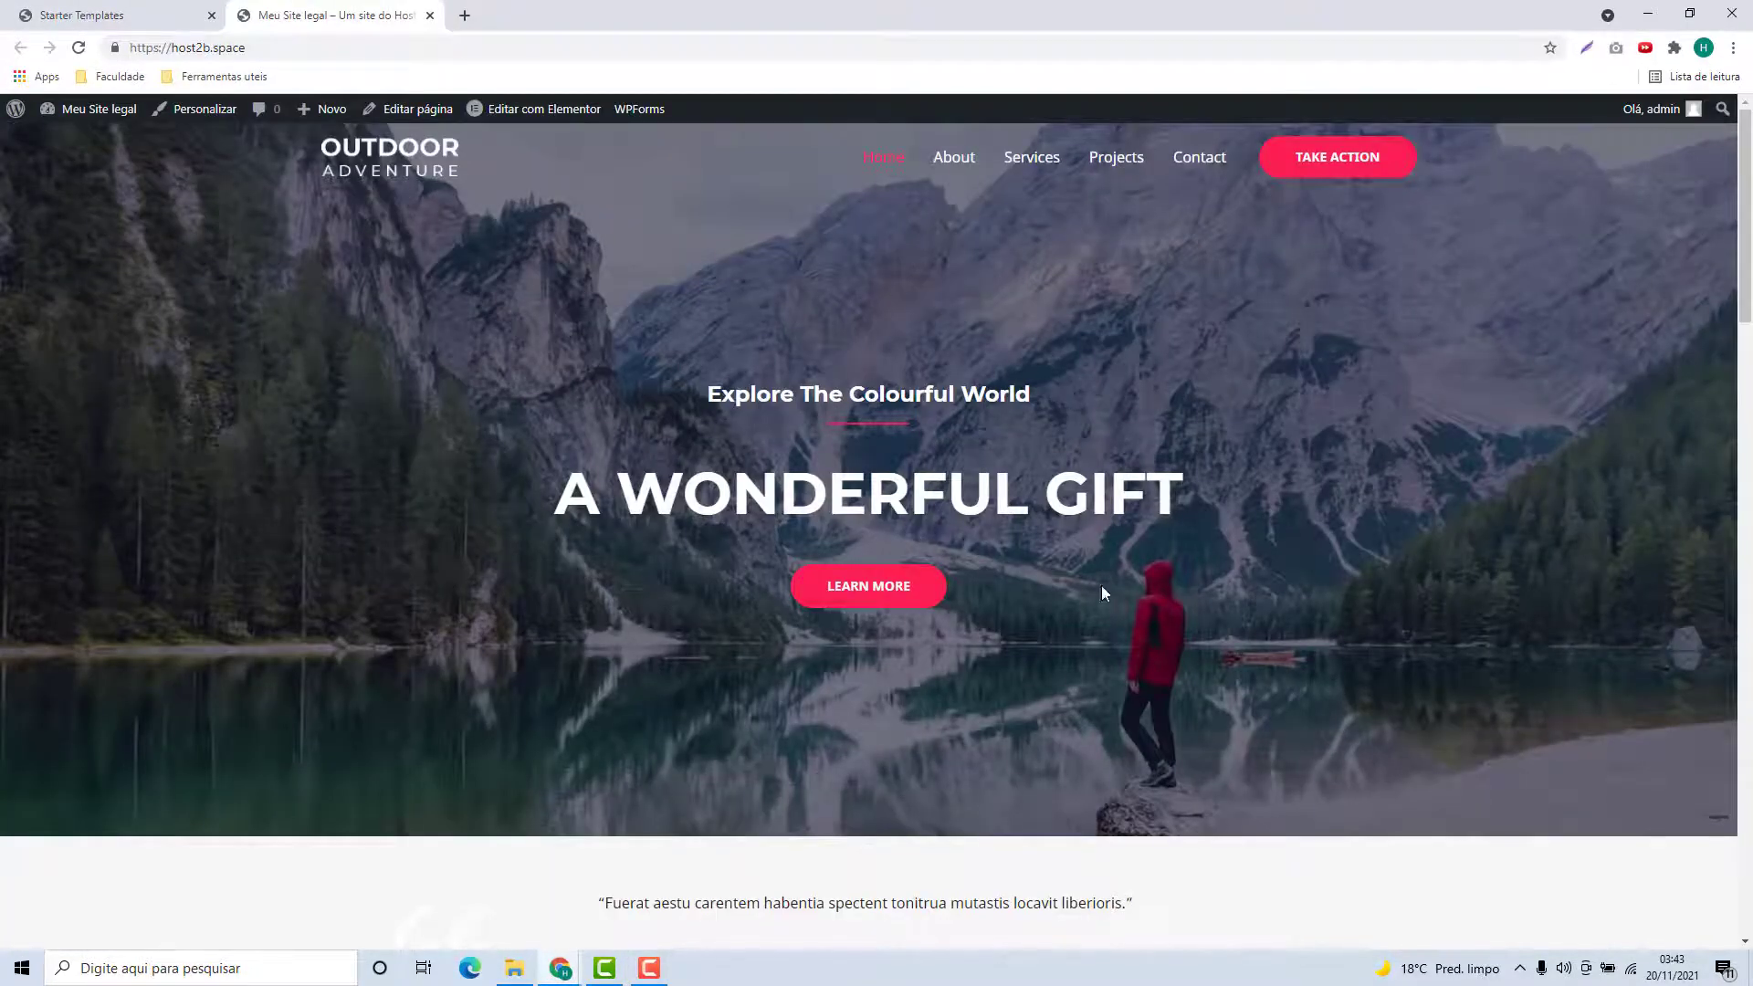
pyautogui.scroll(-20, 700, 411)
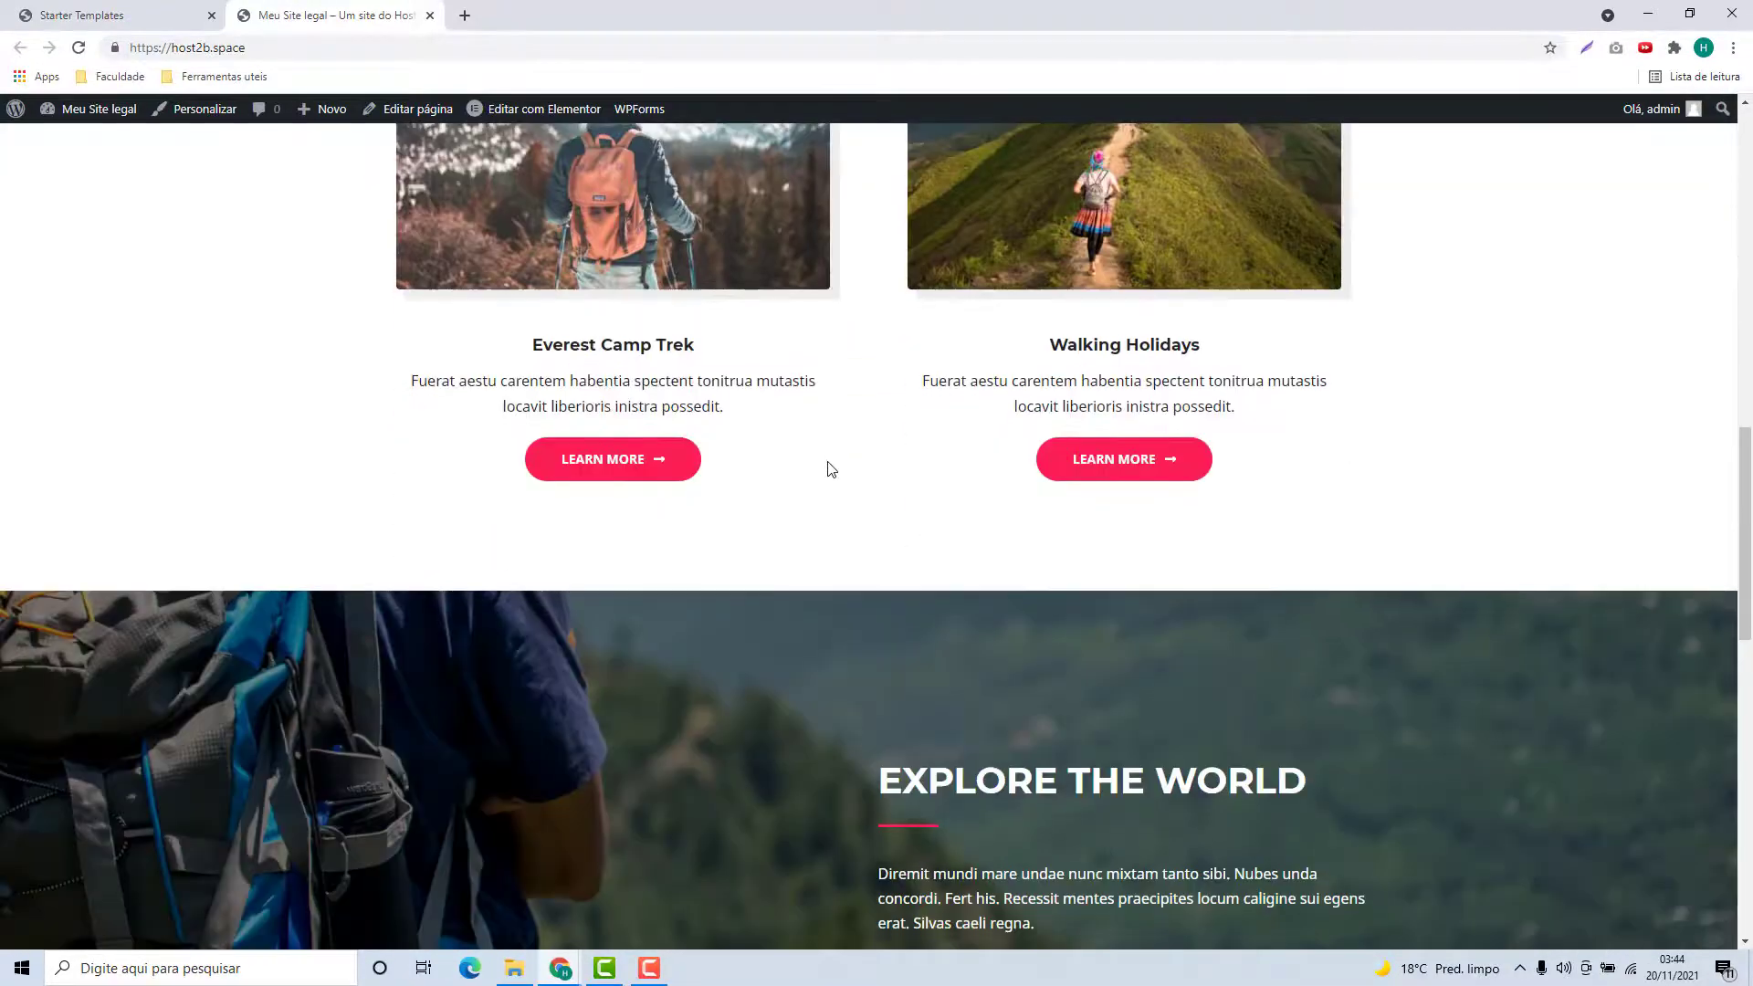
pyautogui.scroll(-5, 823, 466)
pyautogui.scroll(20, 813, 551)
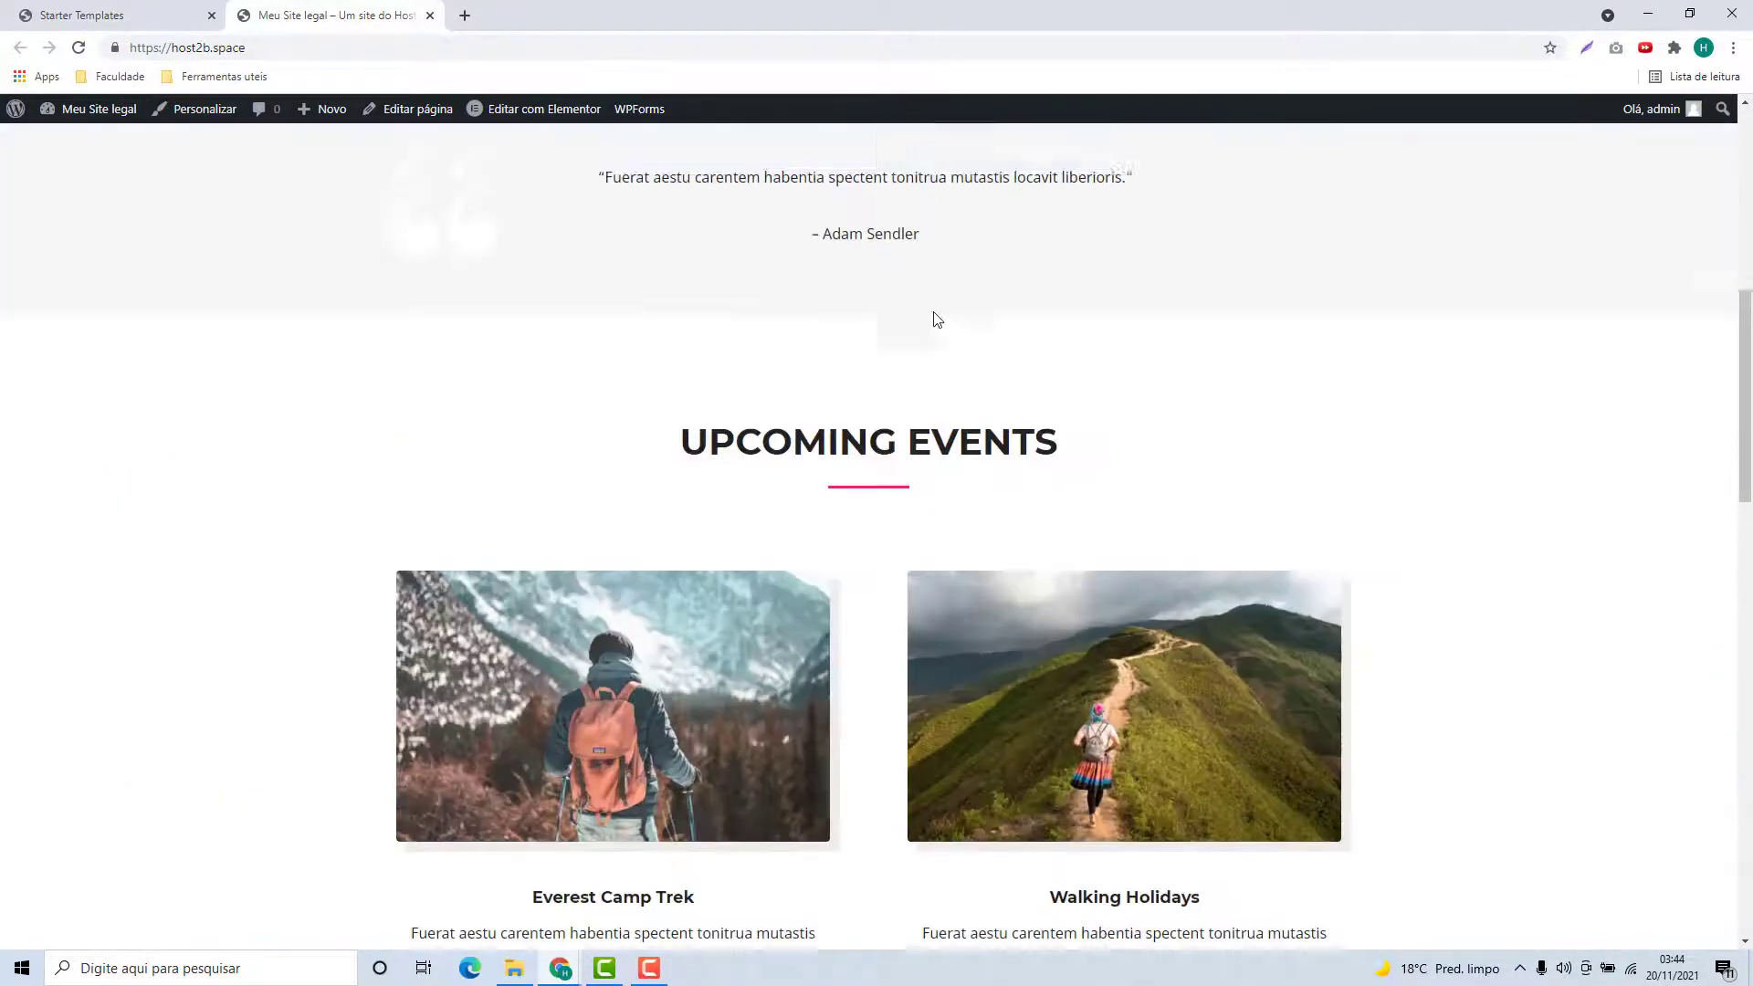
pyautogui.scroll(2, 737, 360)
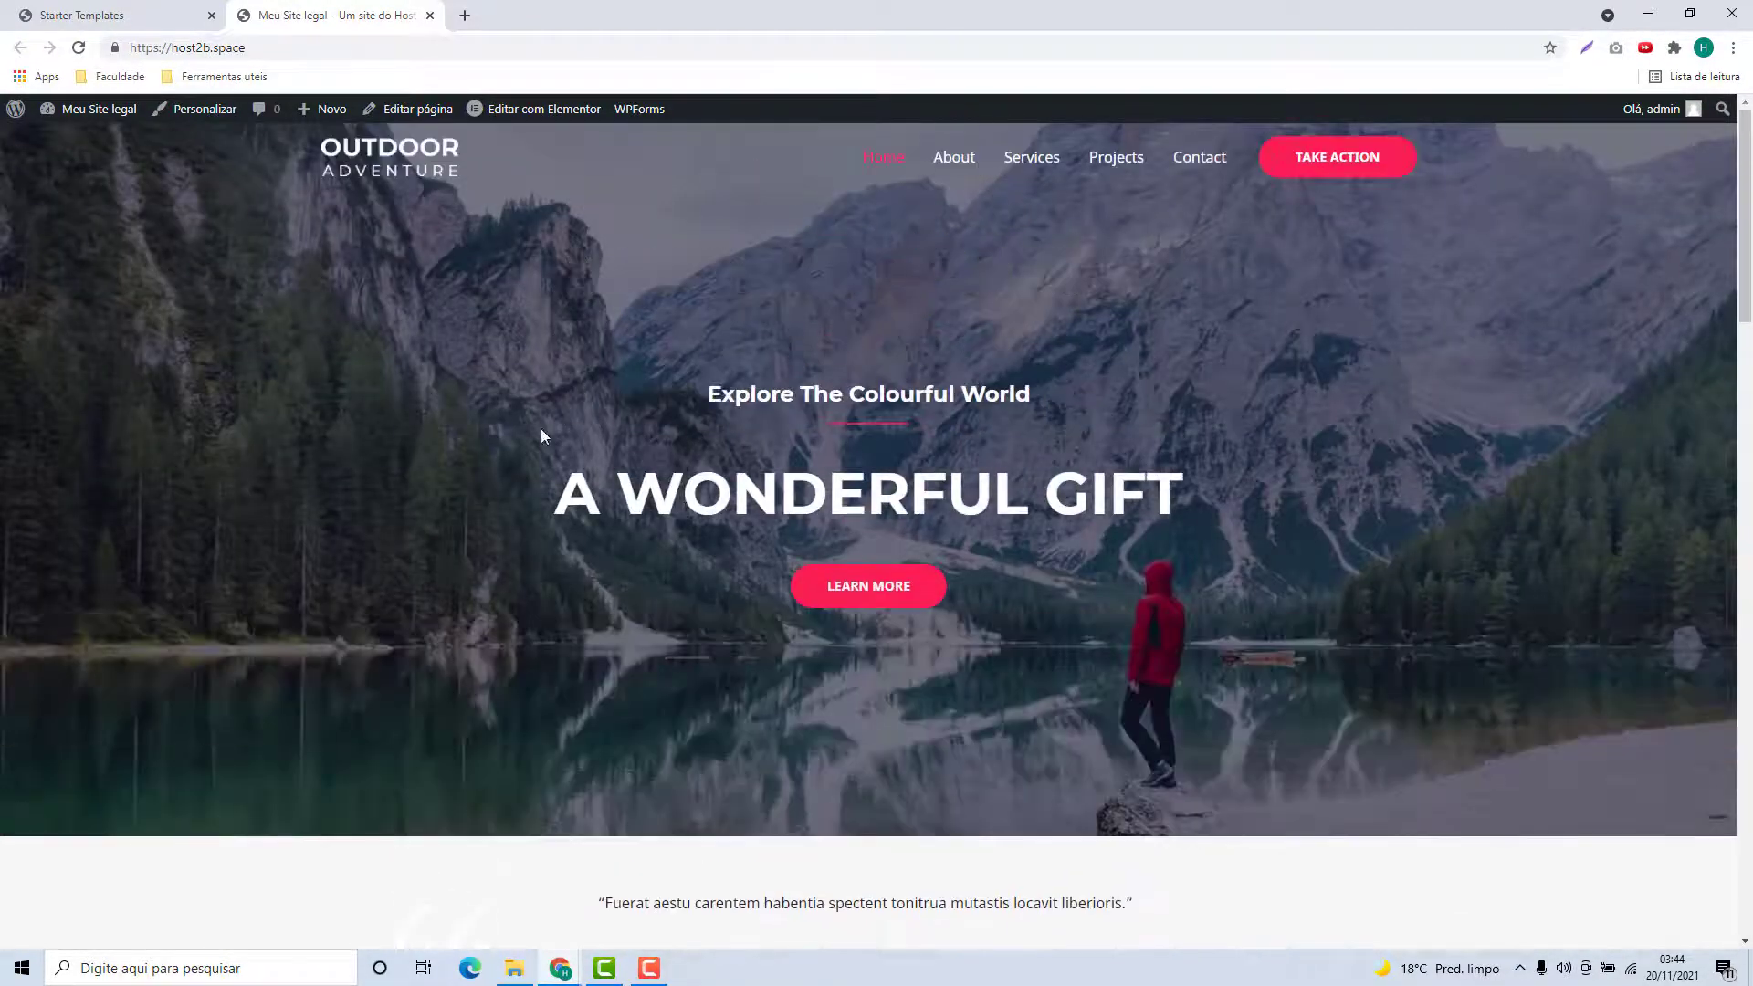
# Close the Starter Templates import dialog and display the site's list of all pages
pyautogui.click(139, 22)
pyautogui.click(1154, 385)
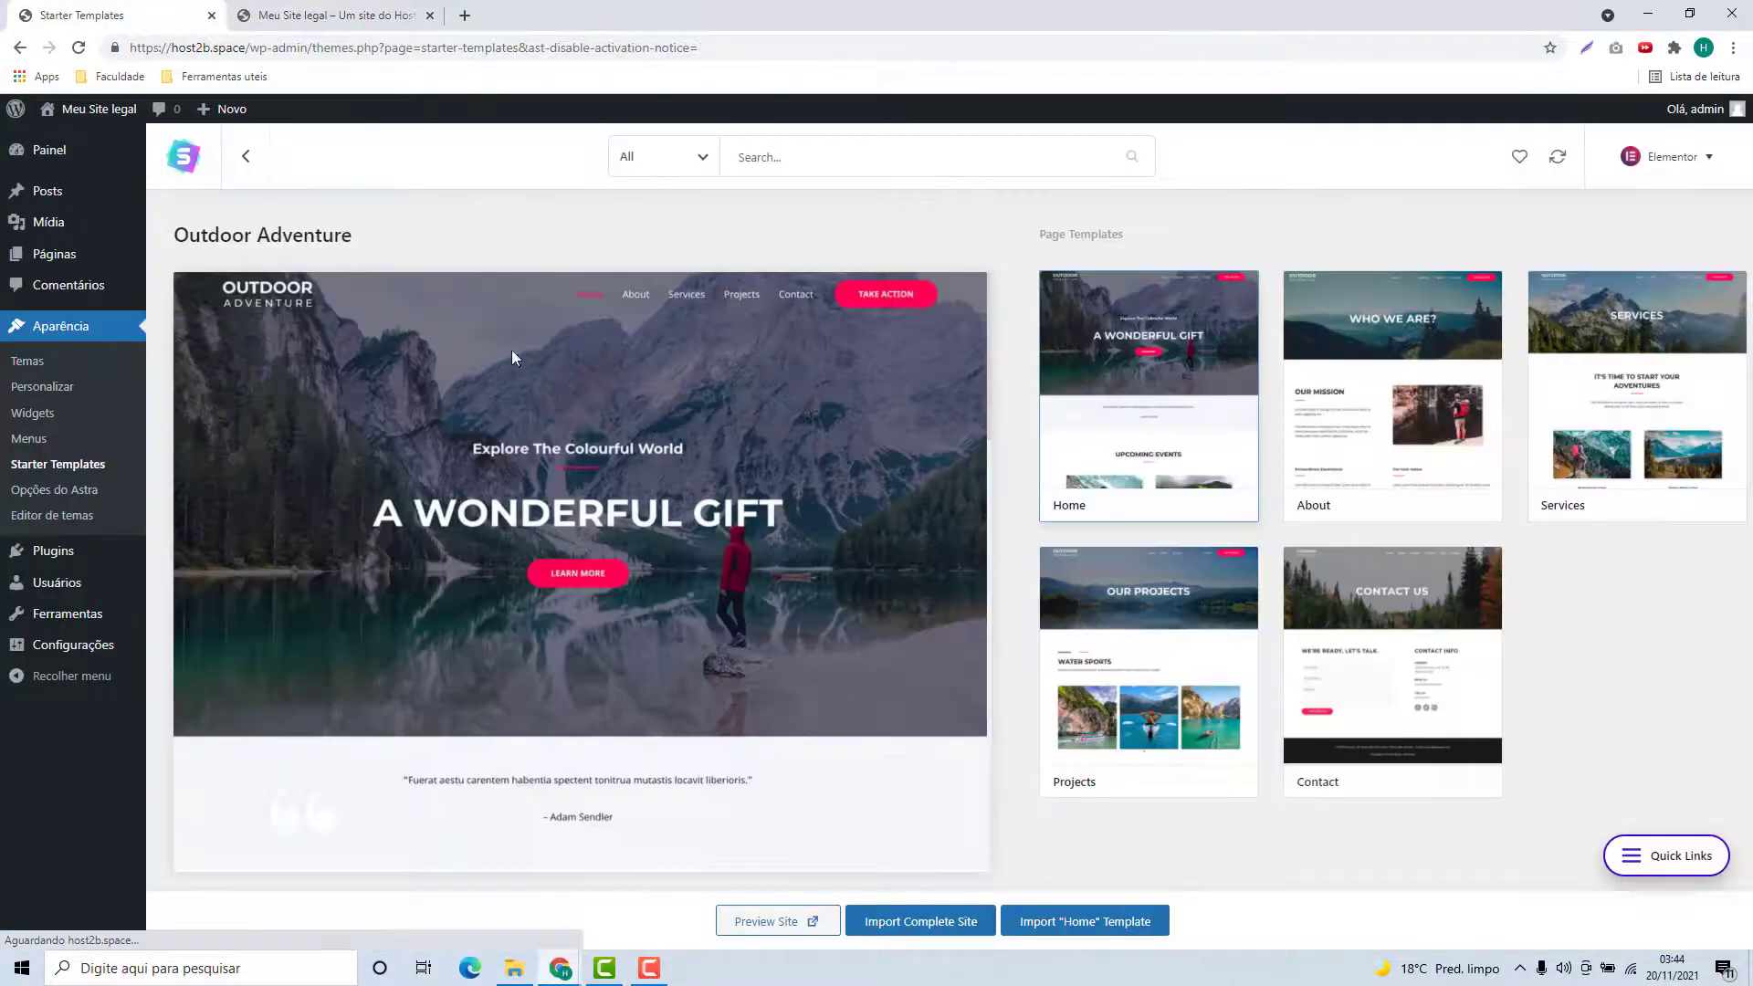
pyautogui.click(50, 264)
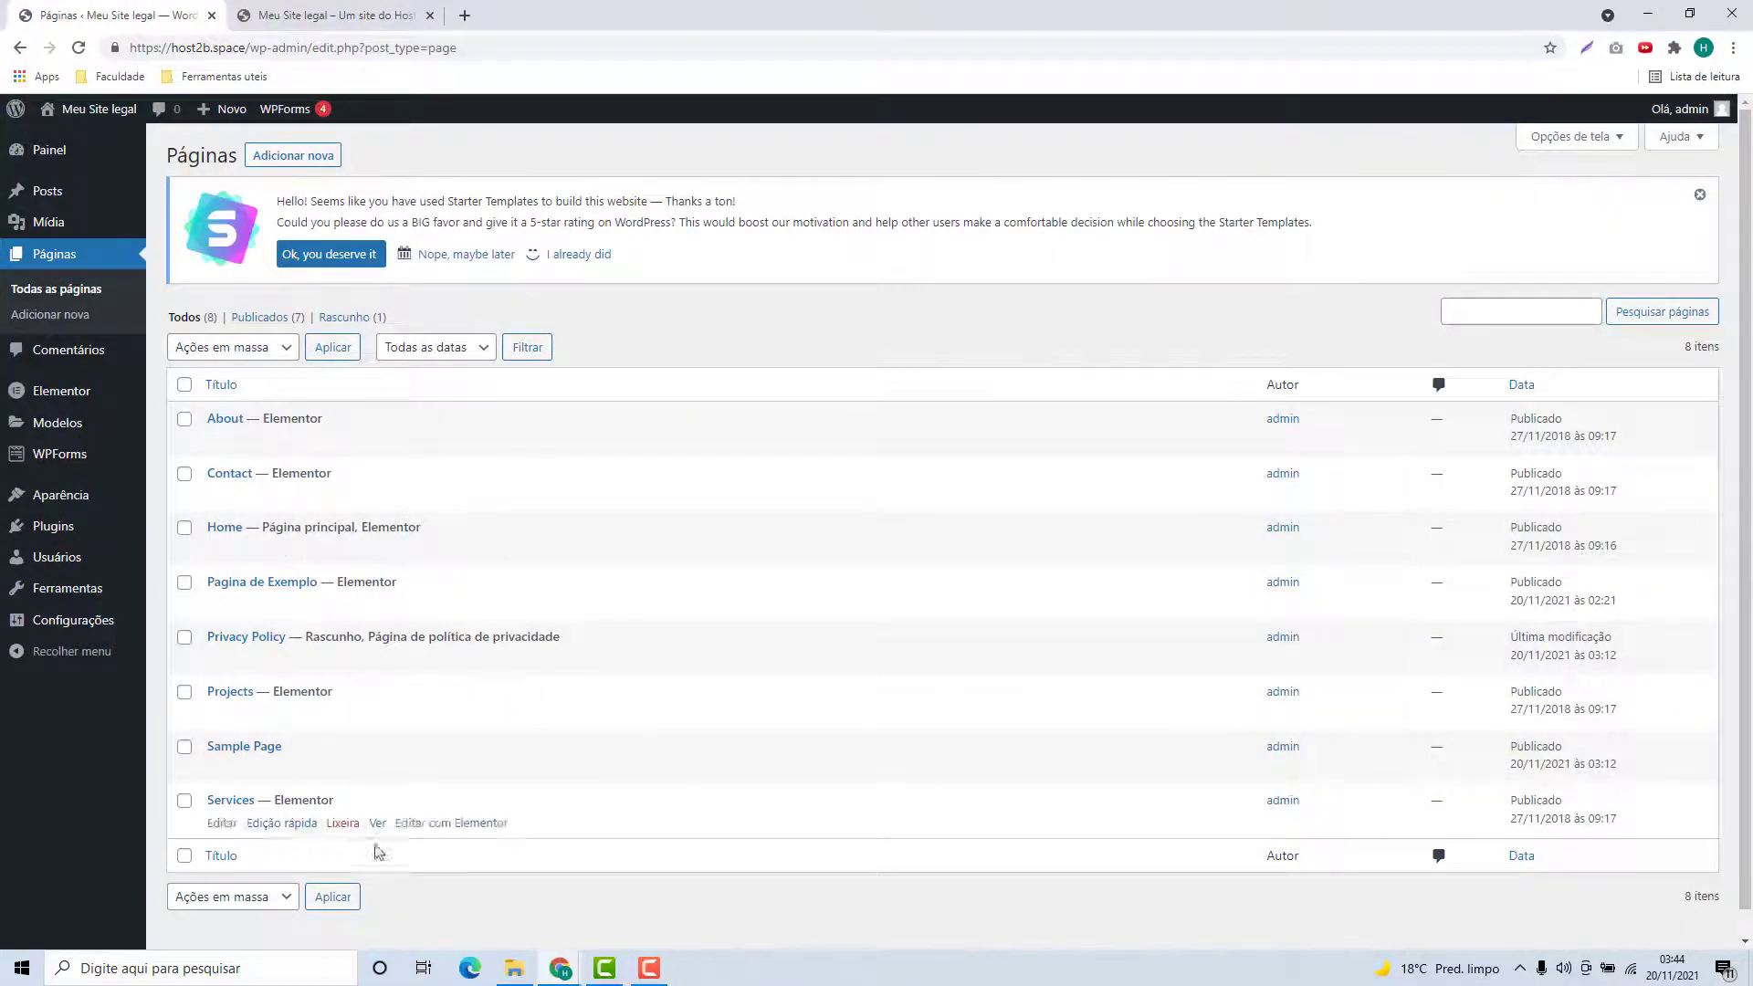
pyautogui.moveTo(211, 545)
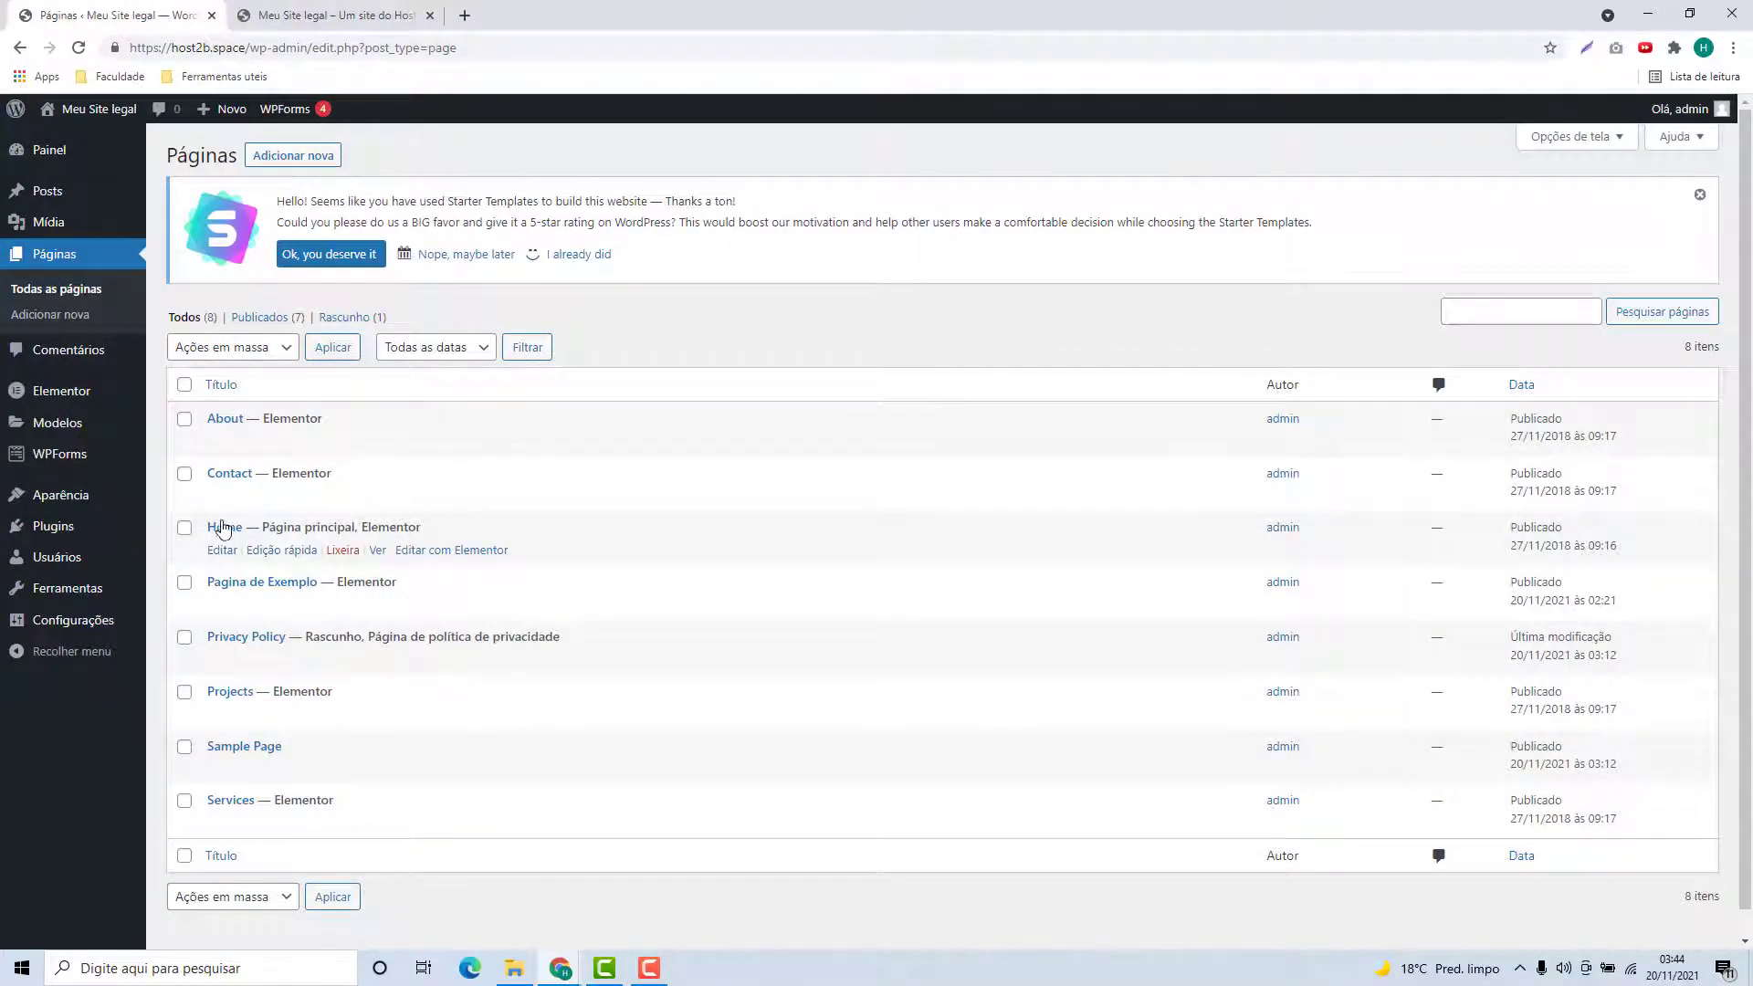
# Glance at the live Home page and open the Home page for editing with Elementor
pyautogui.click(338, 11)
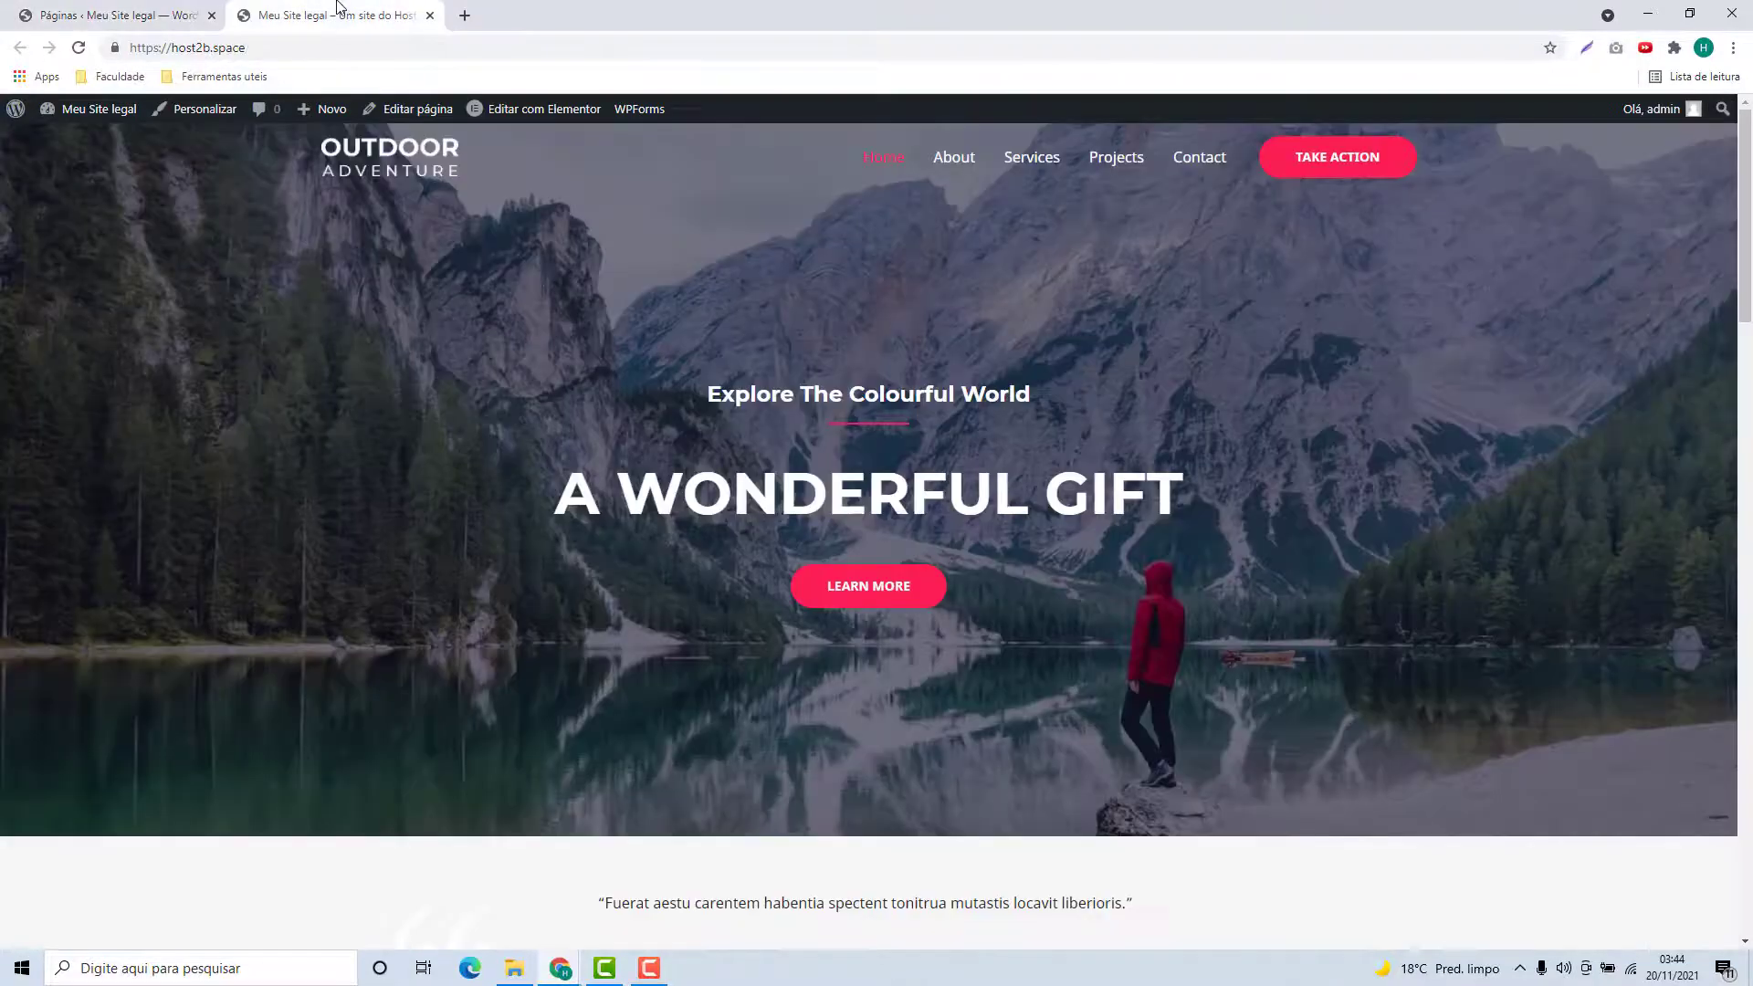
pyautogui.scroll(-10, 686, 174)
pyautogui.click(114, 14)
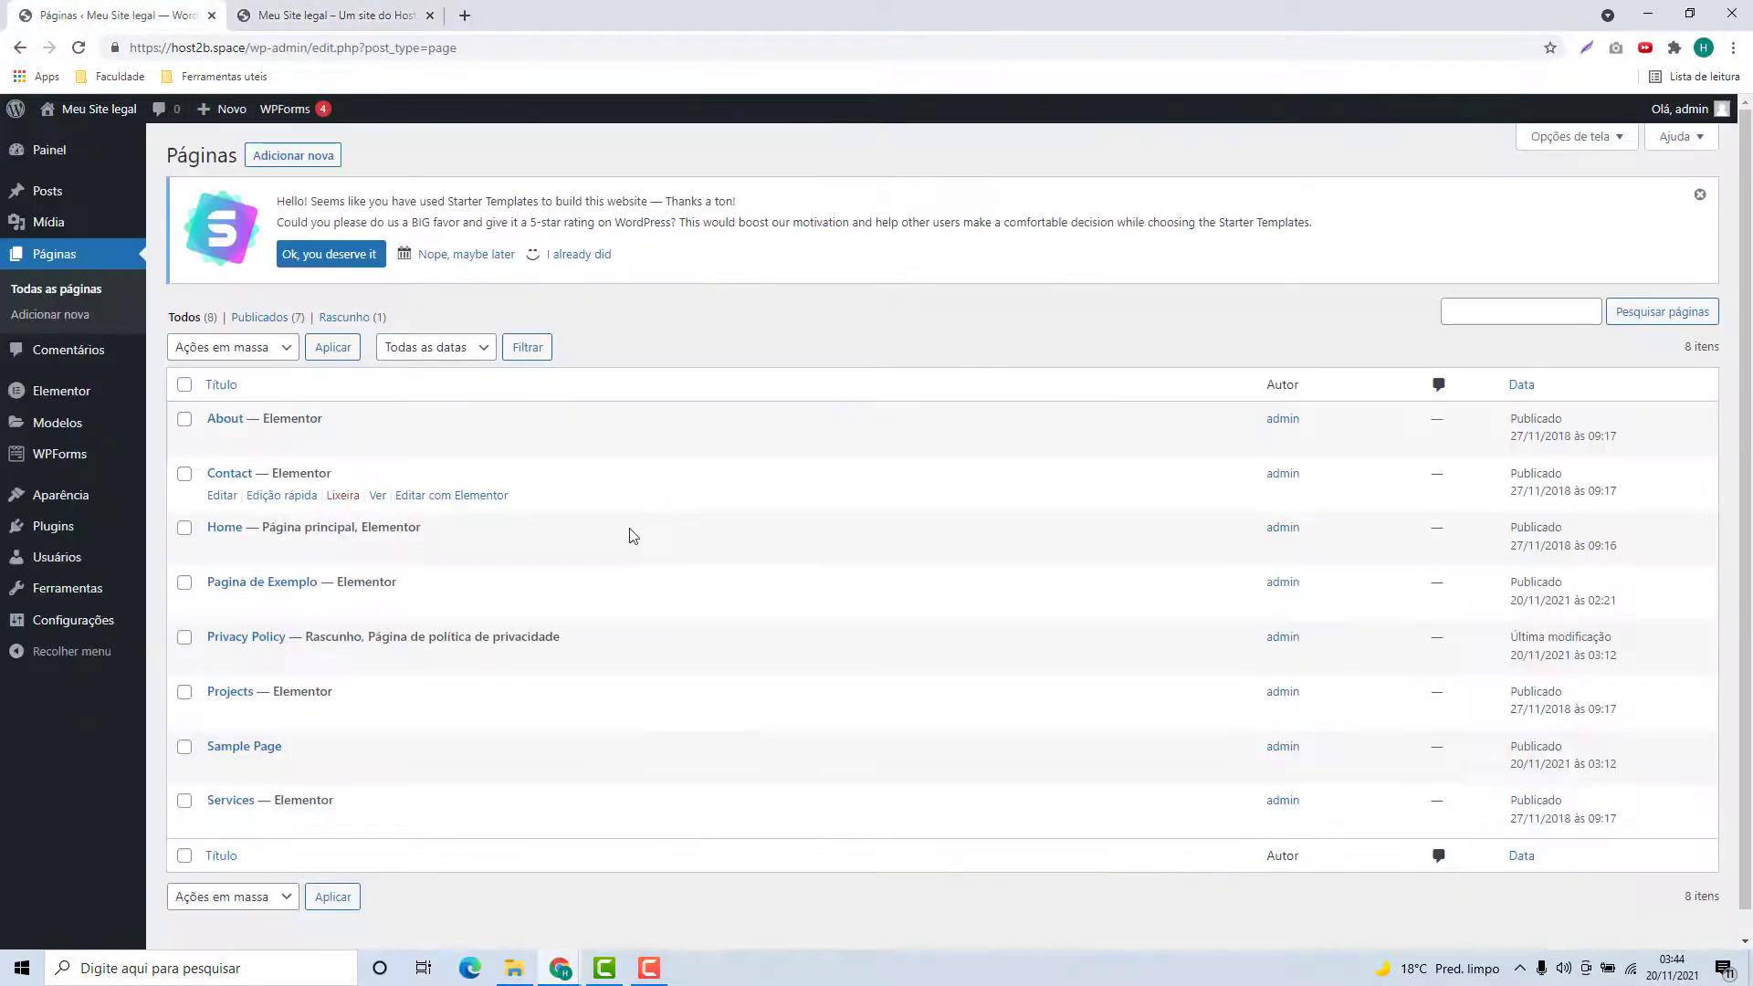
pyautogui.click(475, 551)
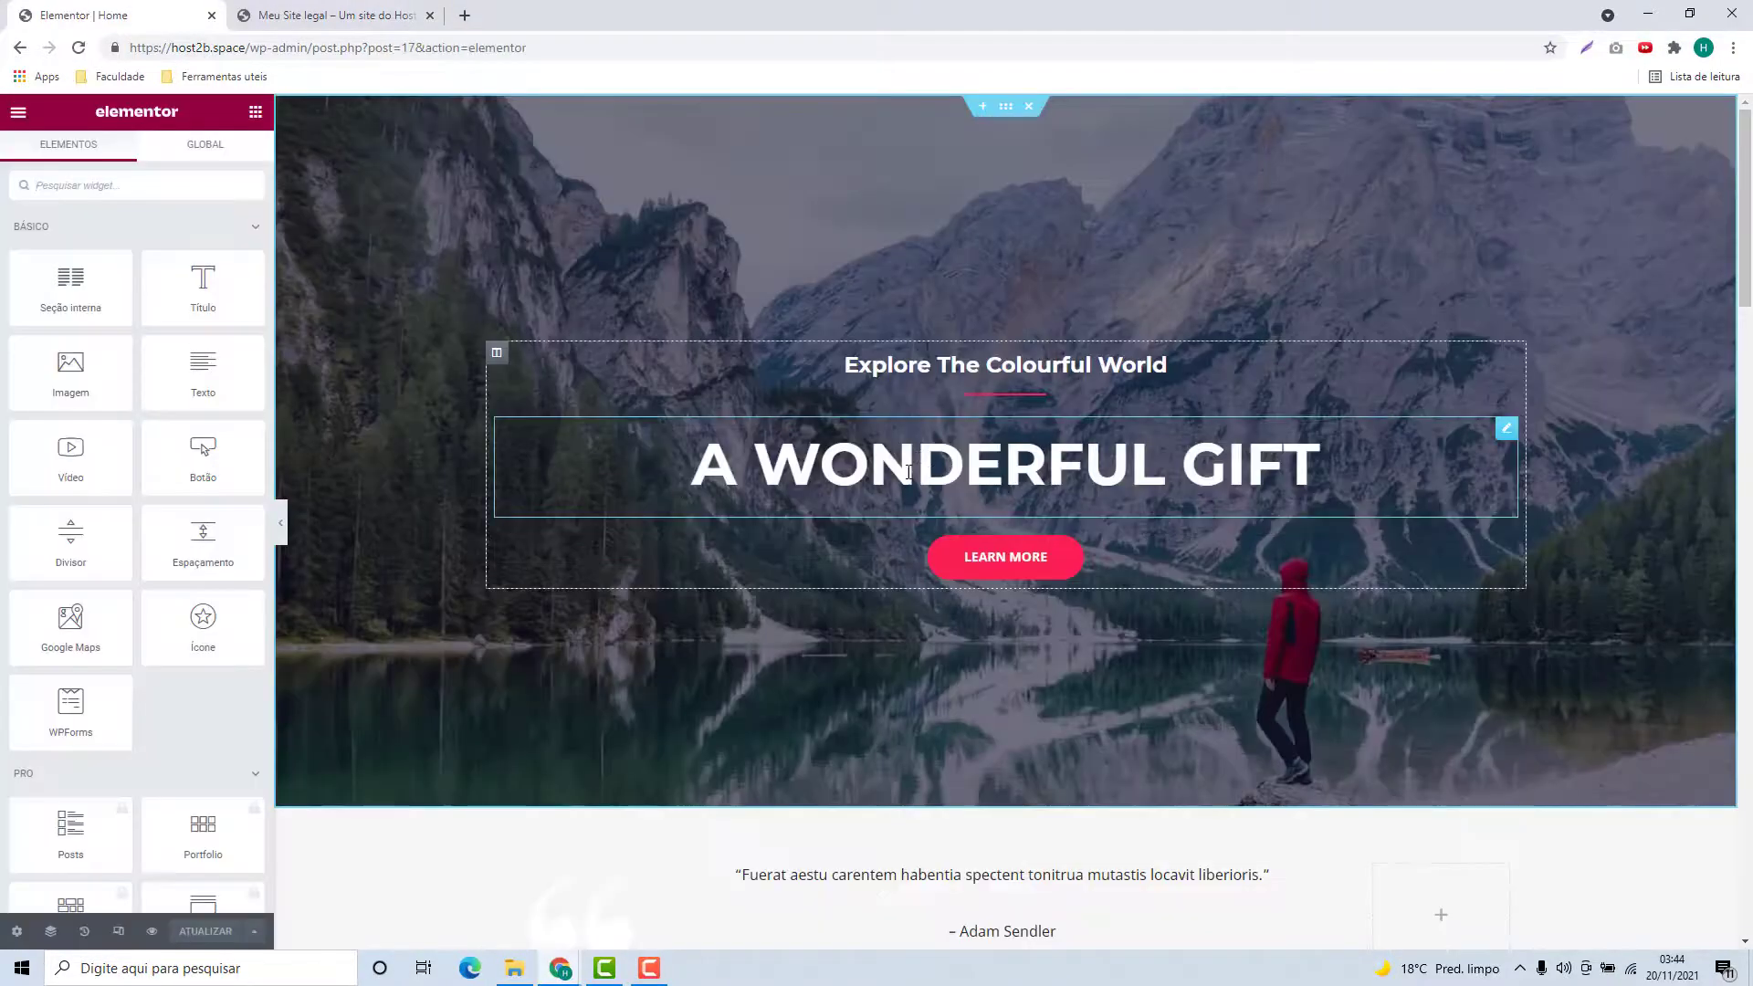
# Replace the main hero heading "A Wonderful Gift" with "Meu site legal"
pyautogui.tripleClick(909, 468)
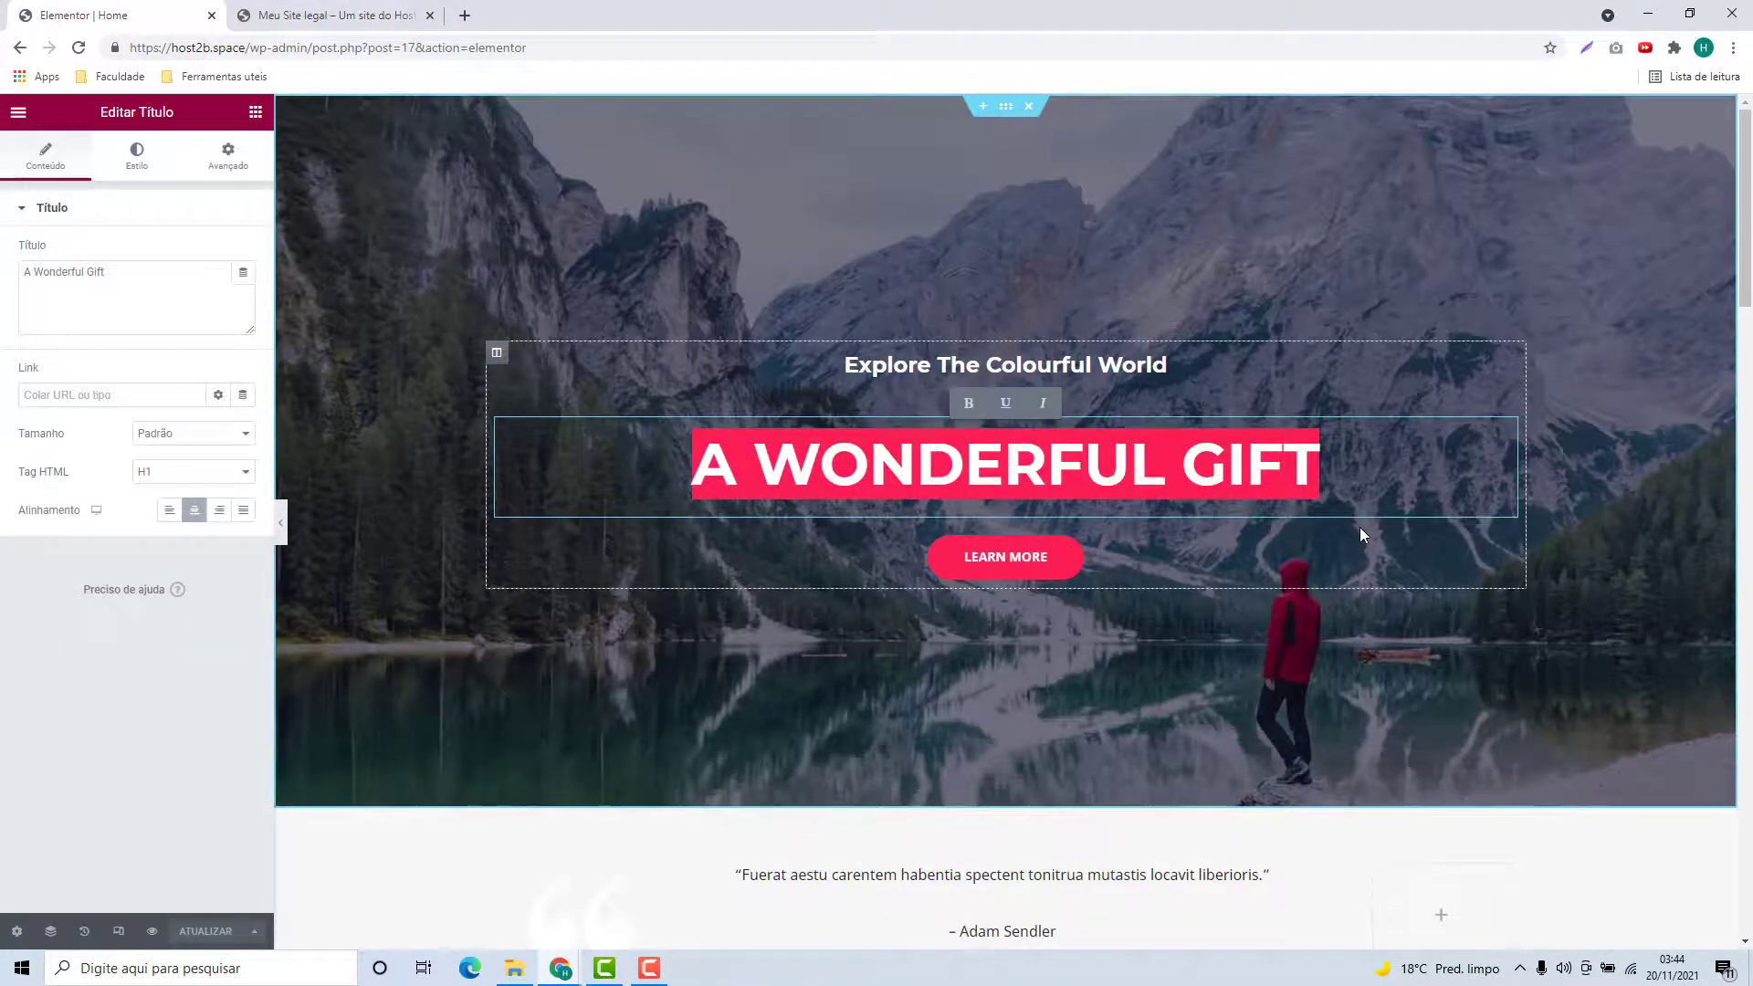
pyautogui.scroll(-15, 1361, 528)
pyautogui.scroll(-3, 1083, 534)
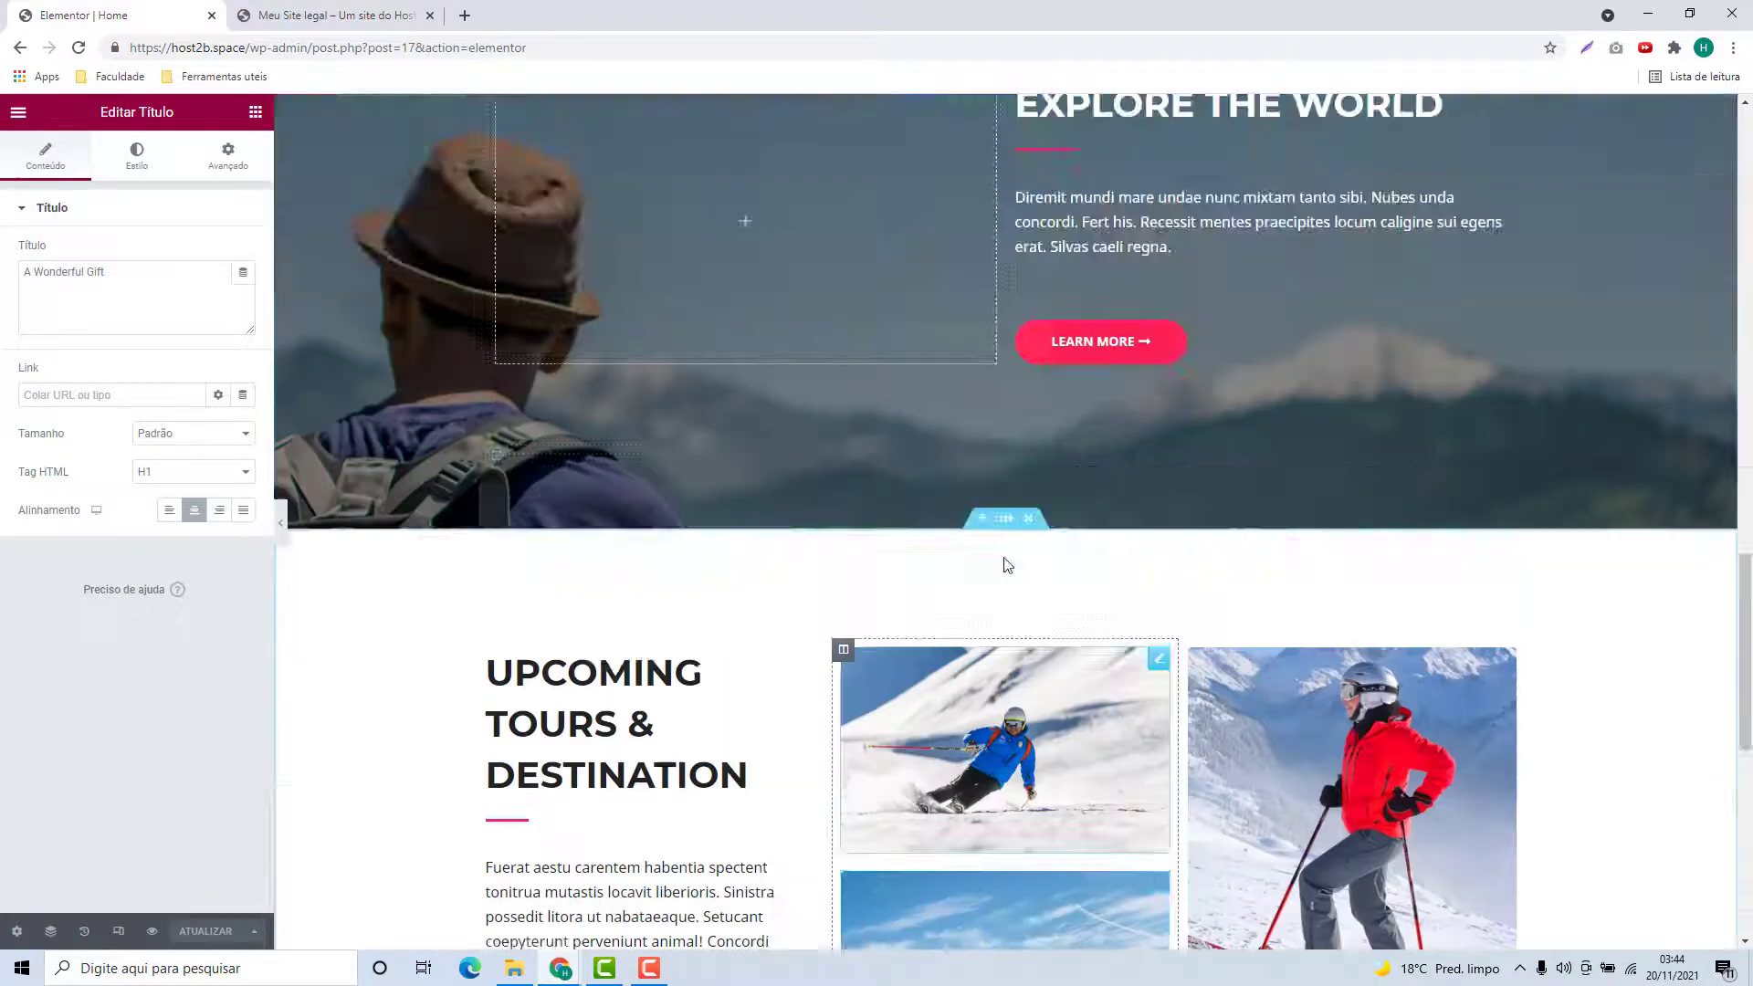
pyautogui.scroll(15, 1006, 560)
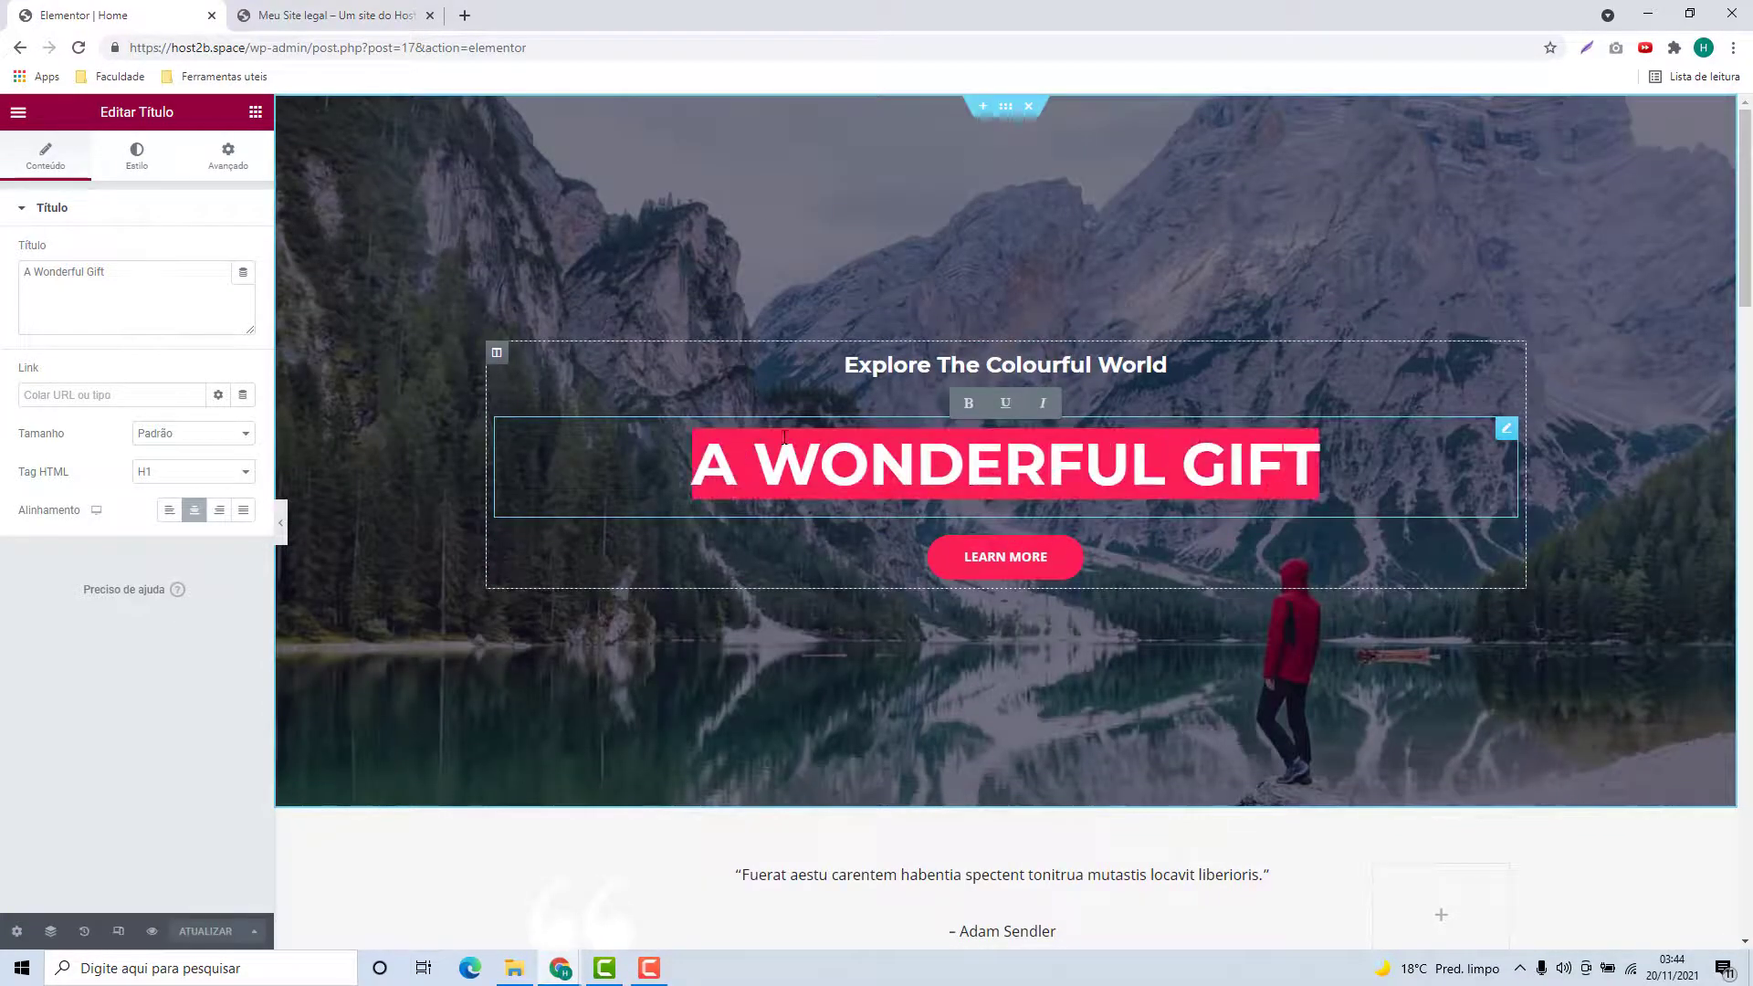
pyautogui.write('Meu site legal')
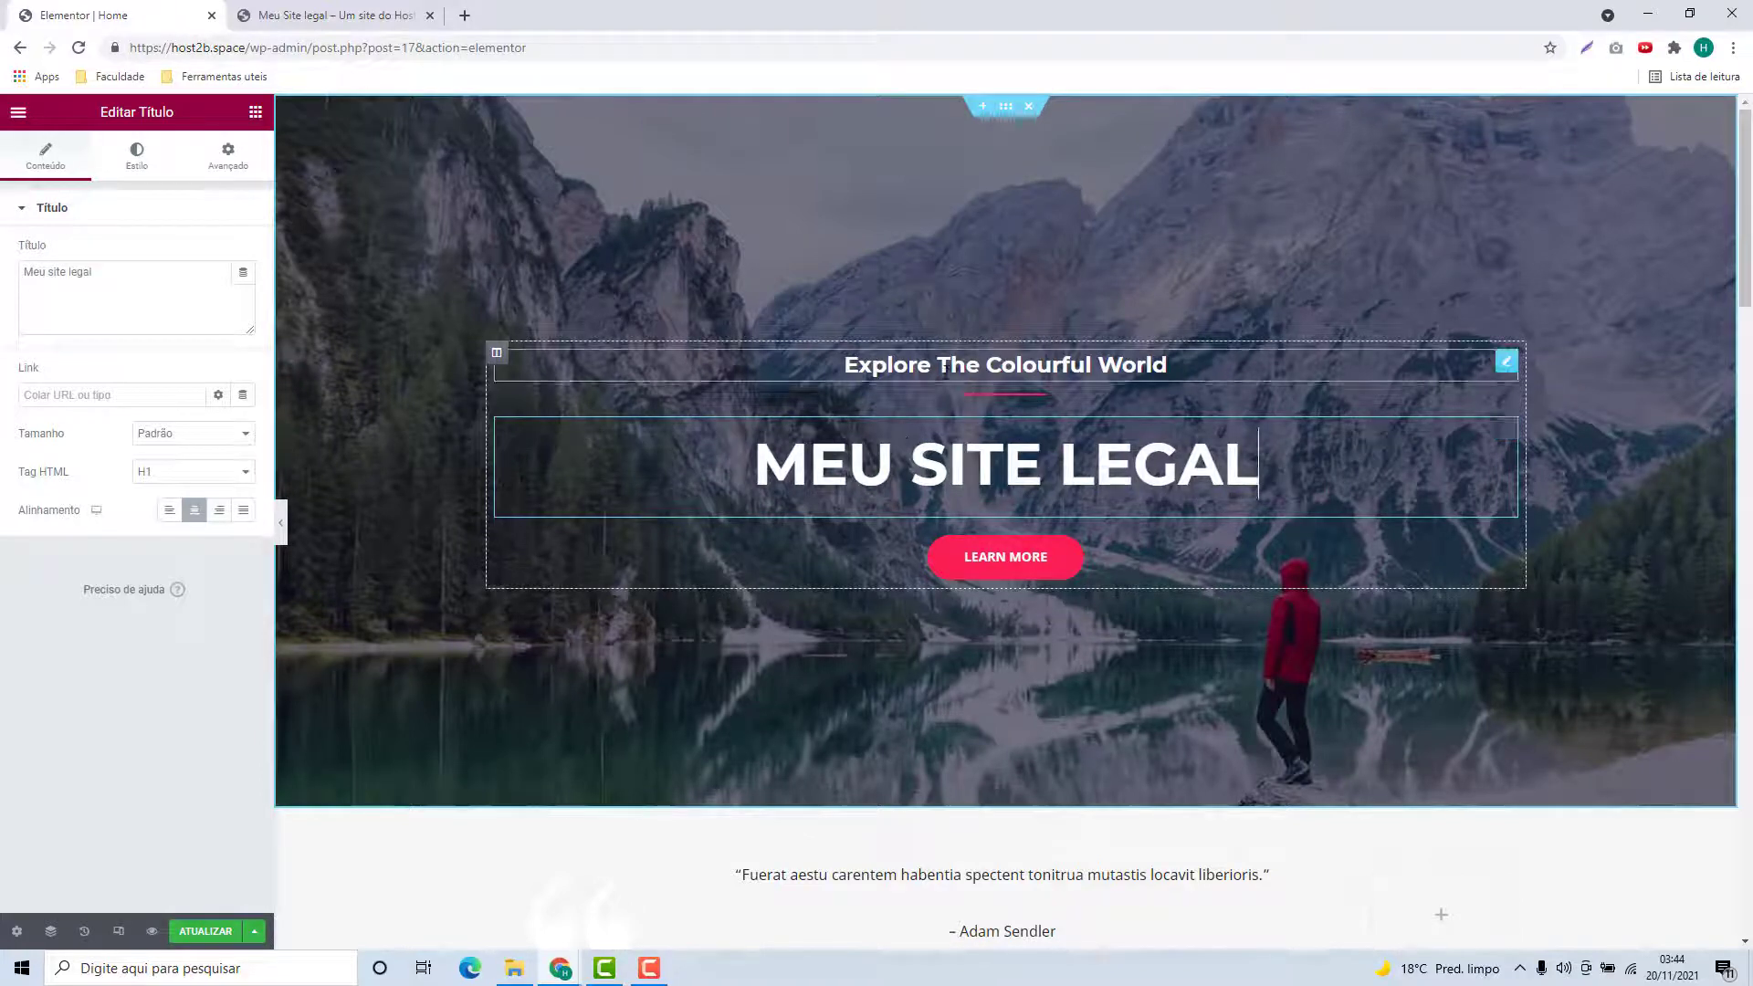
# Replace the small heading above the hero title with "Conhecendo um novo mundo"
pyautogui.click(952, 367)
pyautogui.tripleClick(940, 367)
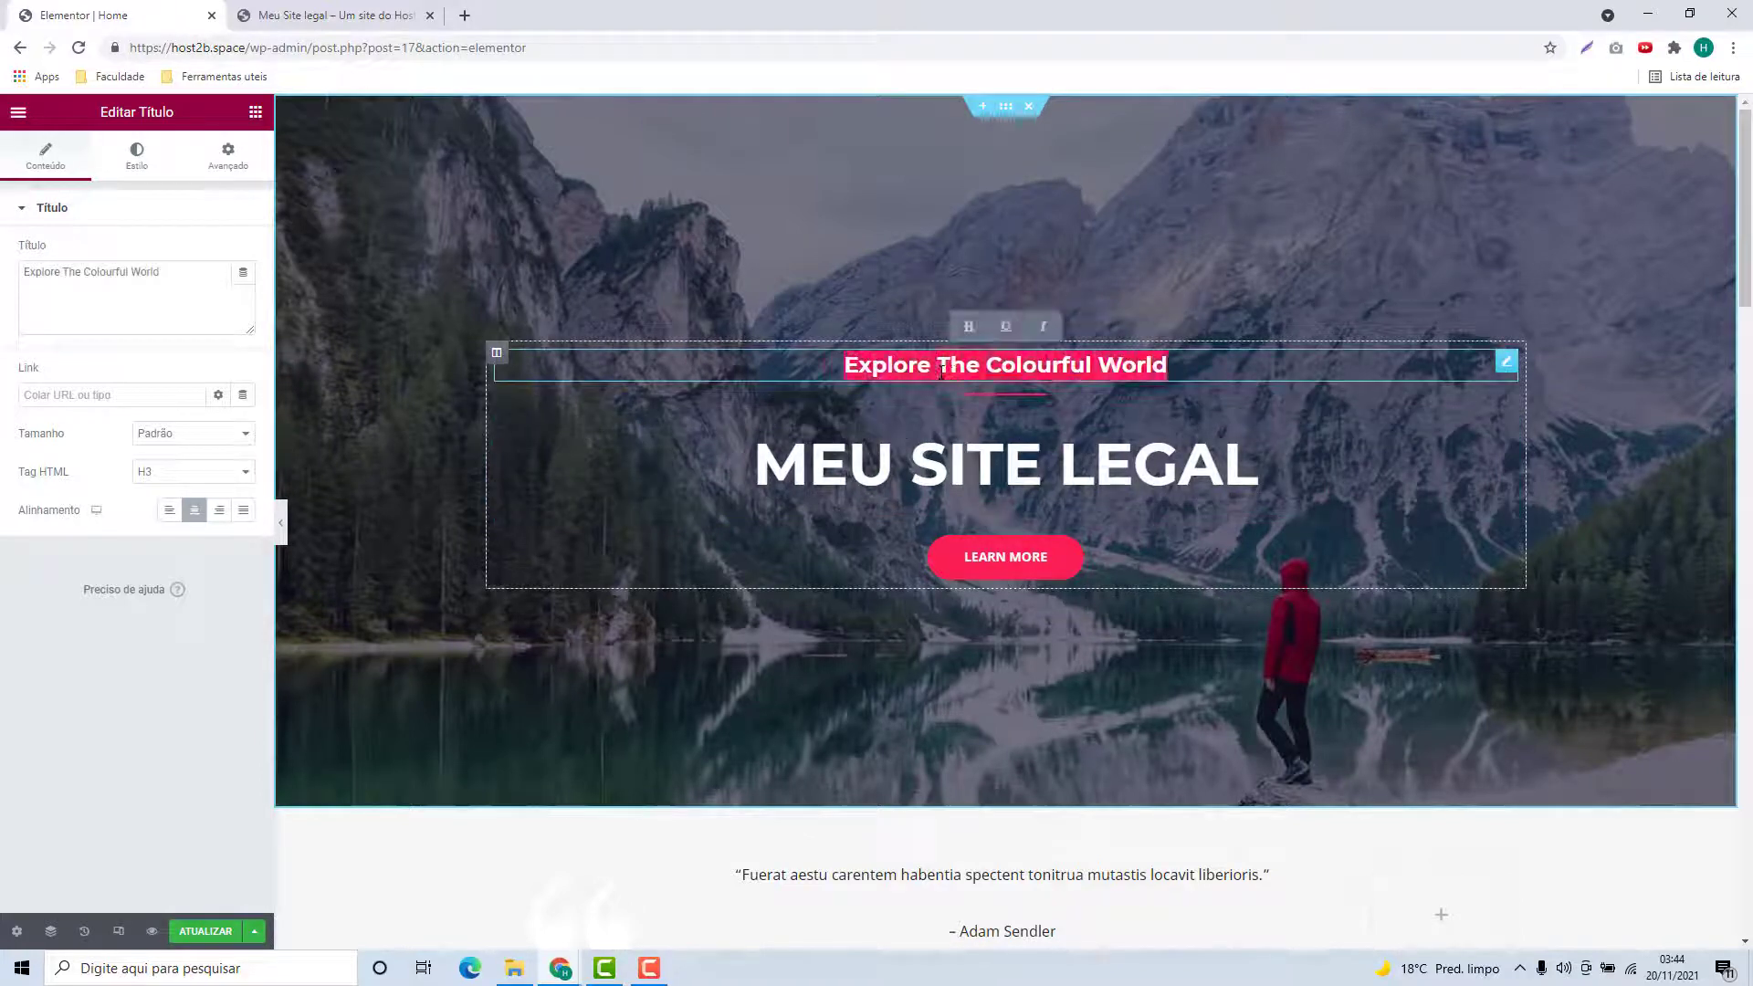
pyautogui.write('Conhecendo um novo mundo')
# Change the hero section button's text to "Conheça mais"
pyautogui.scroll(-6, 730, 383)
pyautogui.scroll(-1, 731, 384)
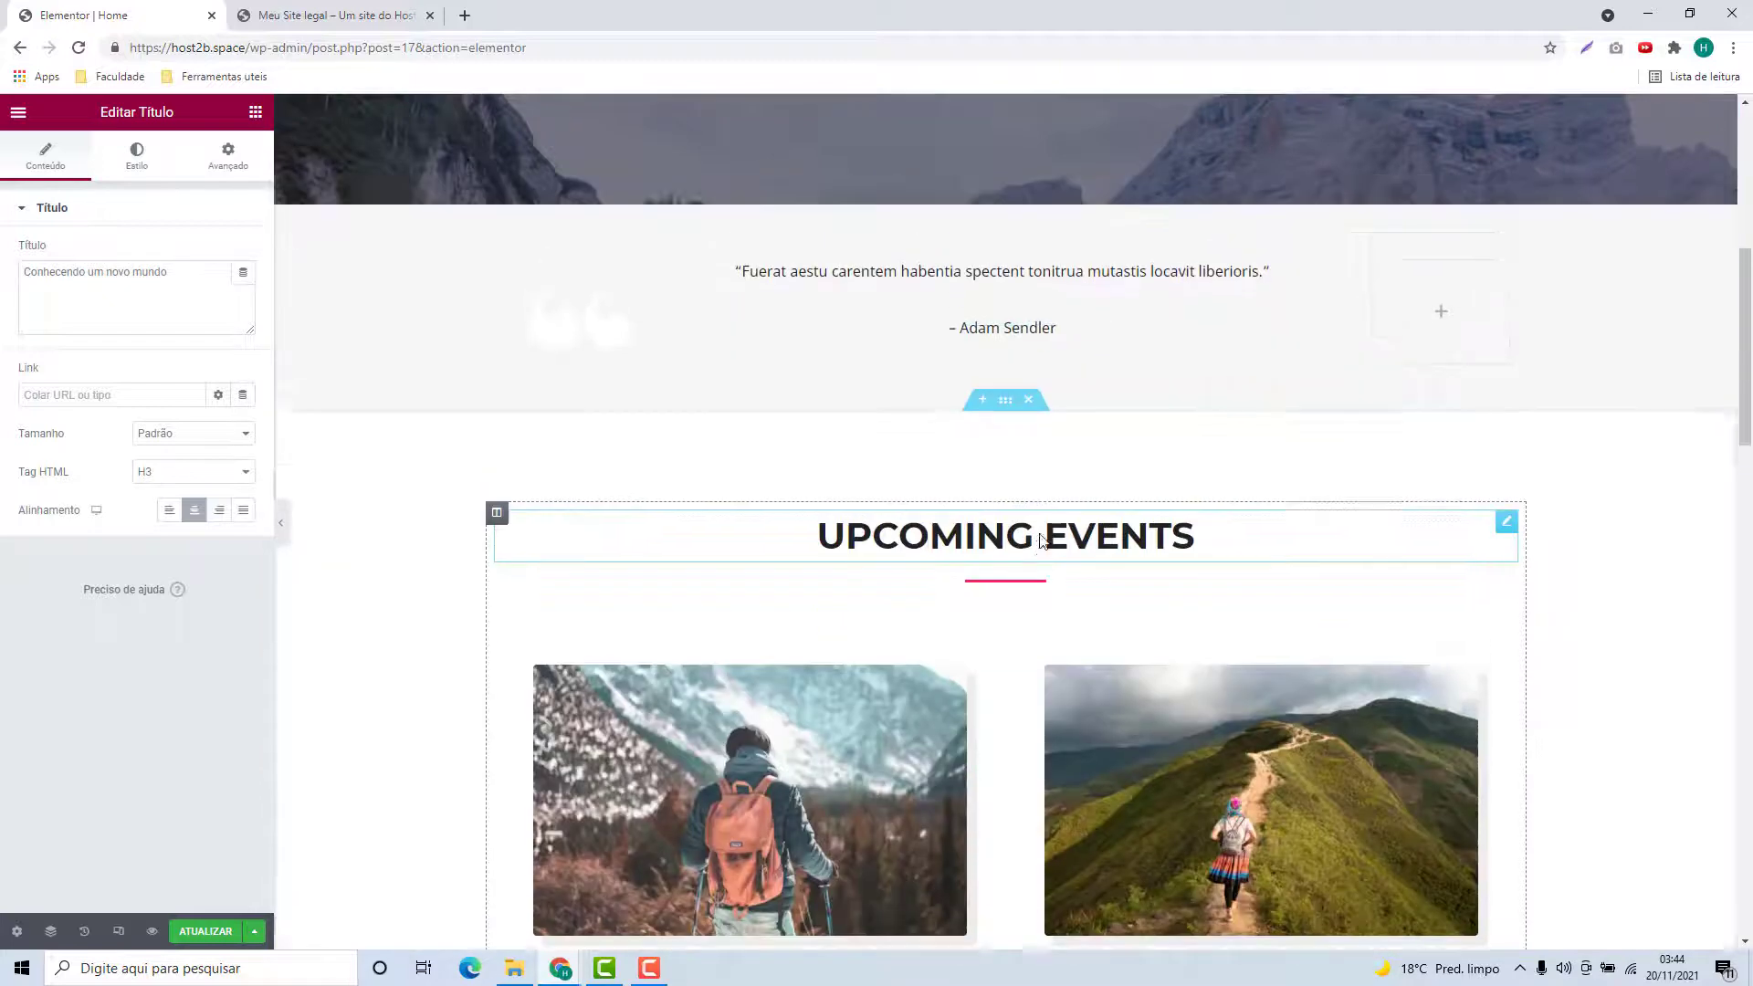
pyautogui.scroll(7, 730, 384)
pyautogui.click(1041, 557)
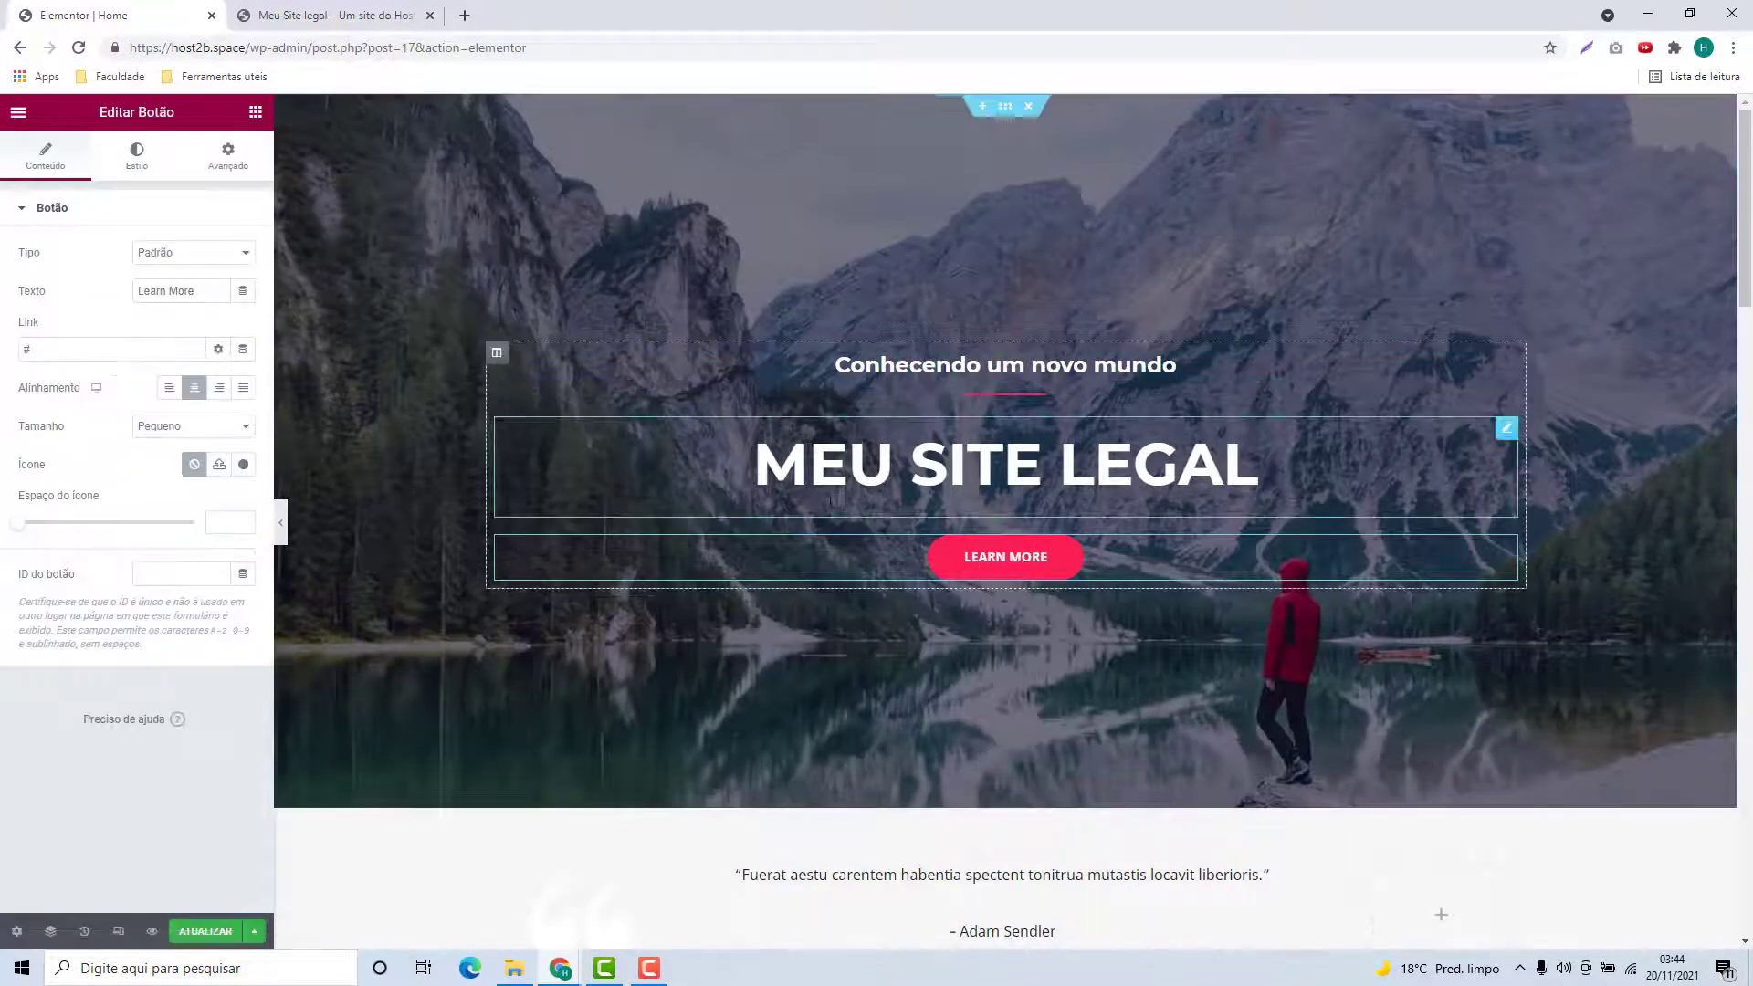
pyautogui.tripleClick(181, 288)
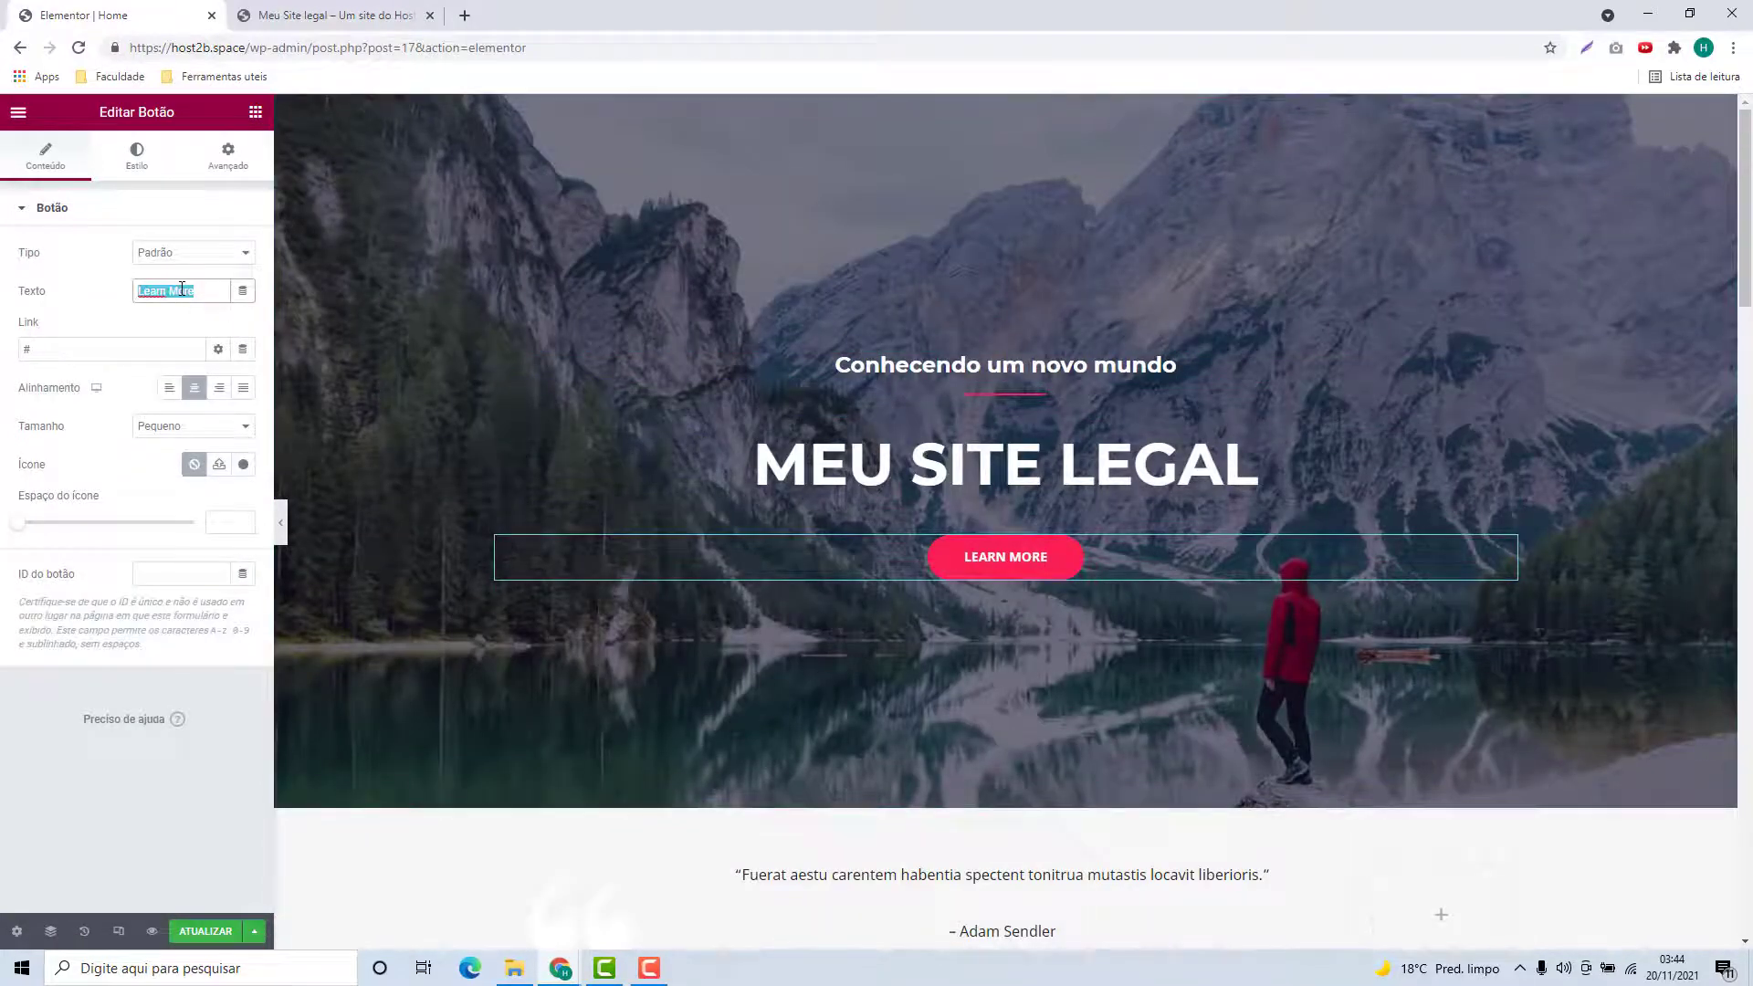
pyautogui.write('Conheça mais')
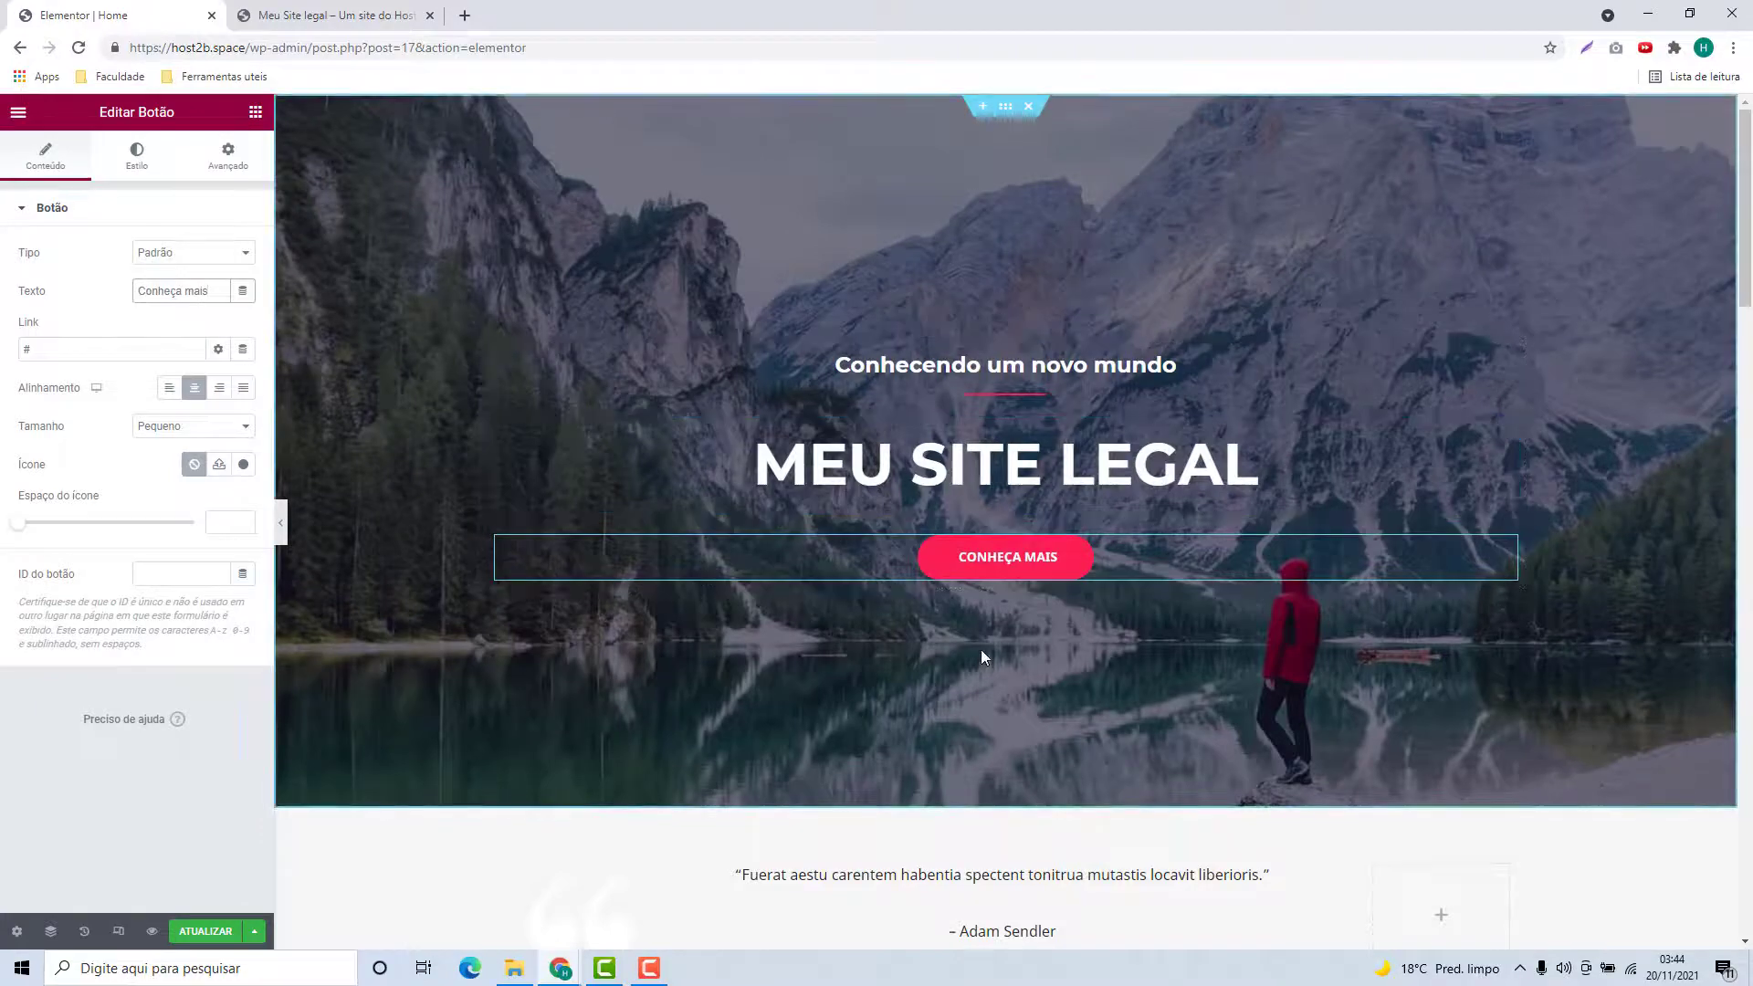
pyautogui.scroll(-20, 968, 696)
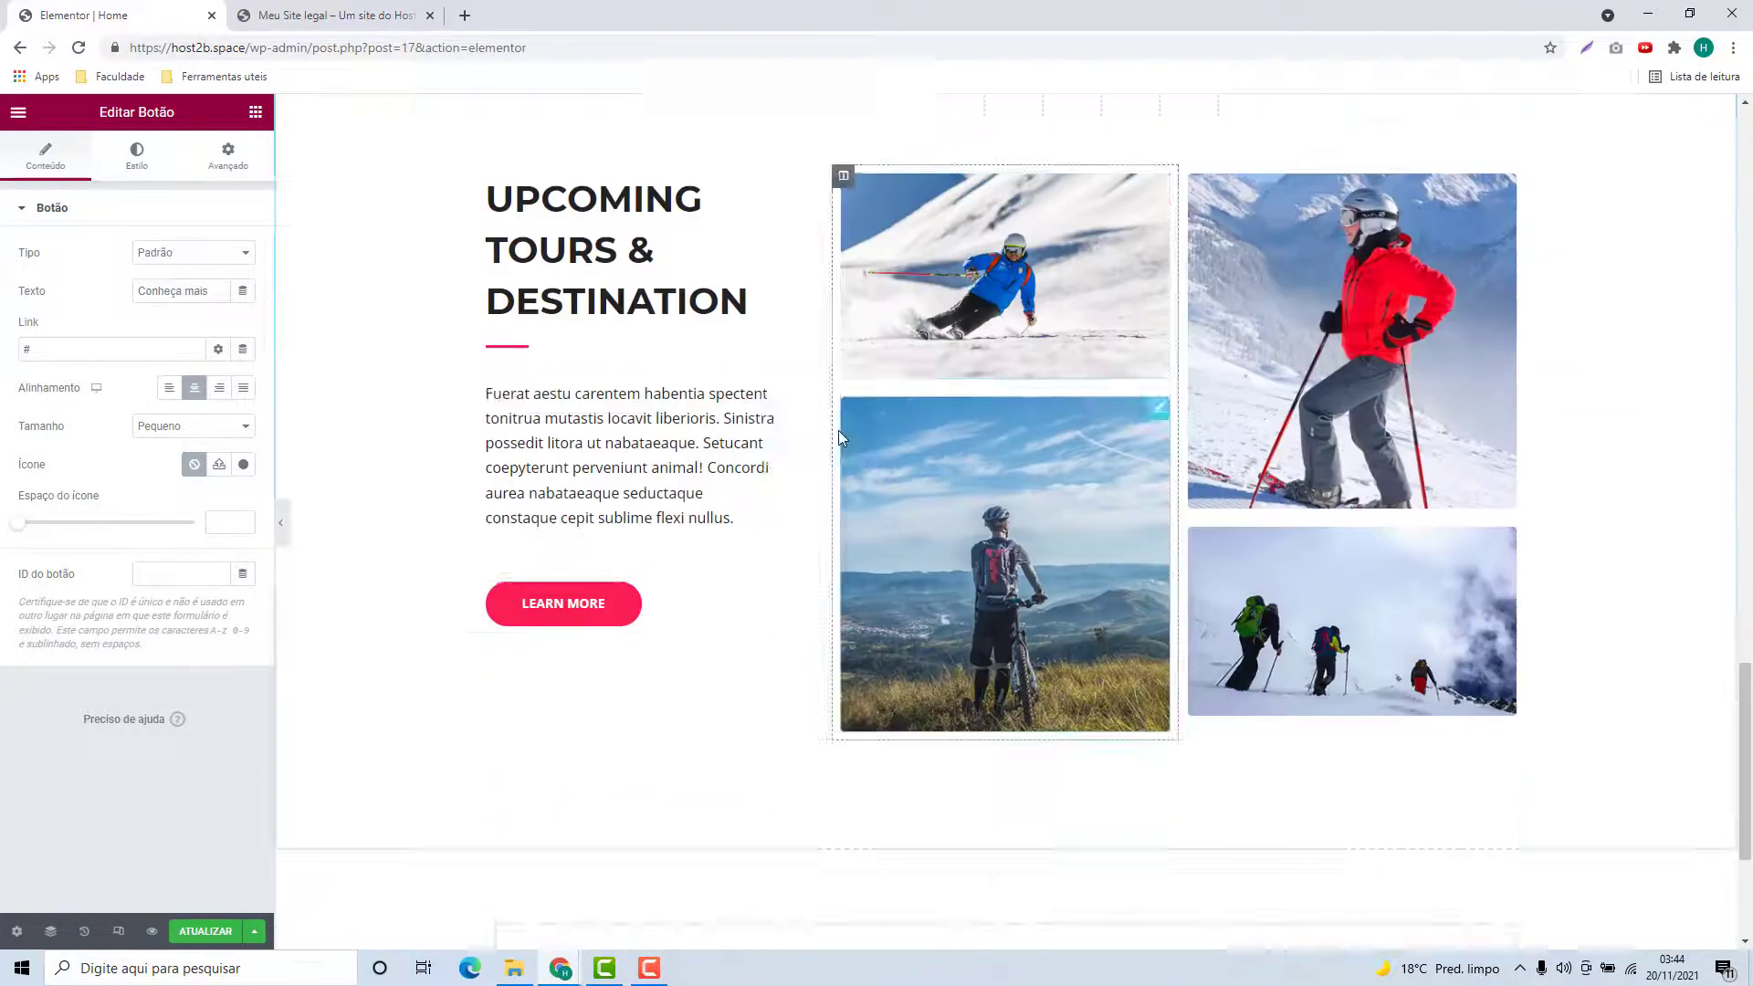
pyautogui.scroll(10, 1004, 502)
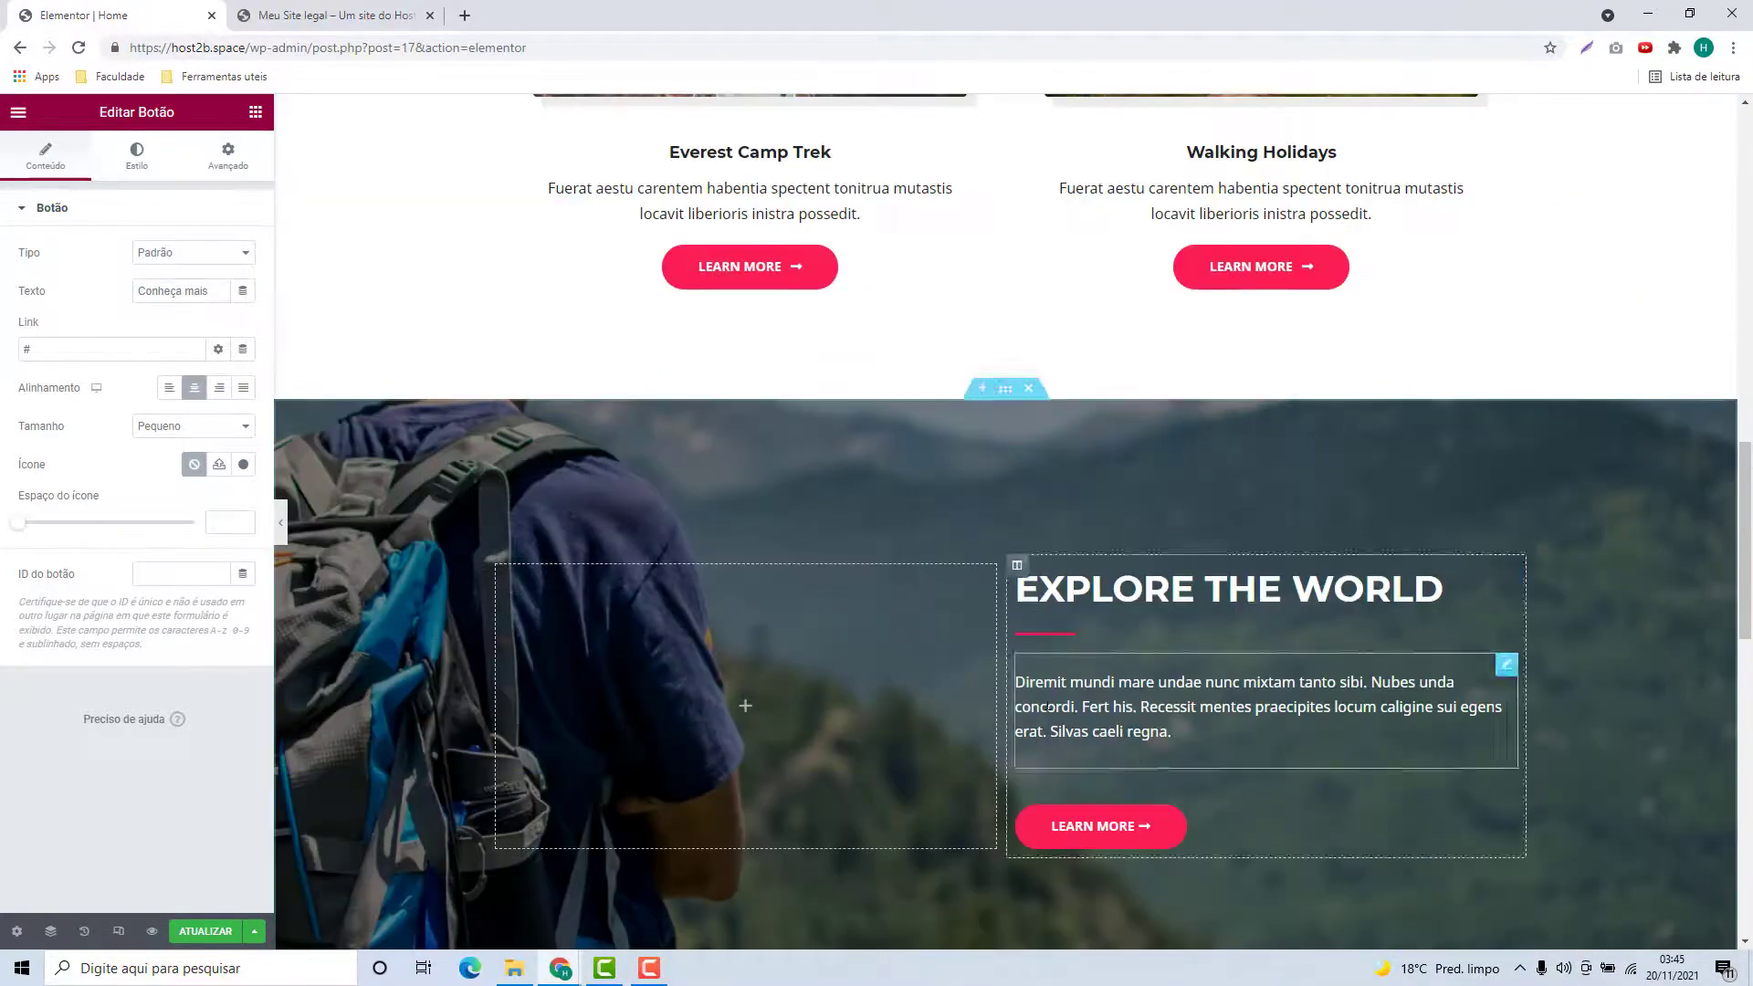
pyautogui.scroll(15, 915, 534)
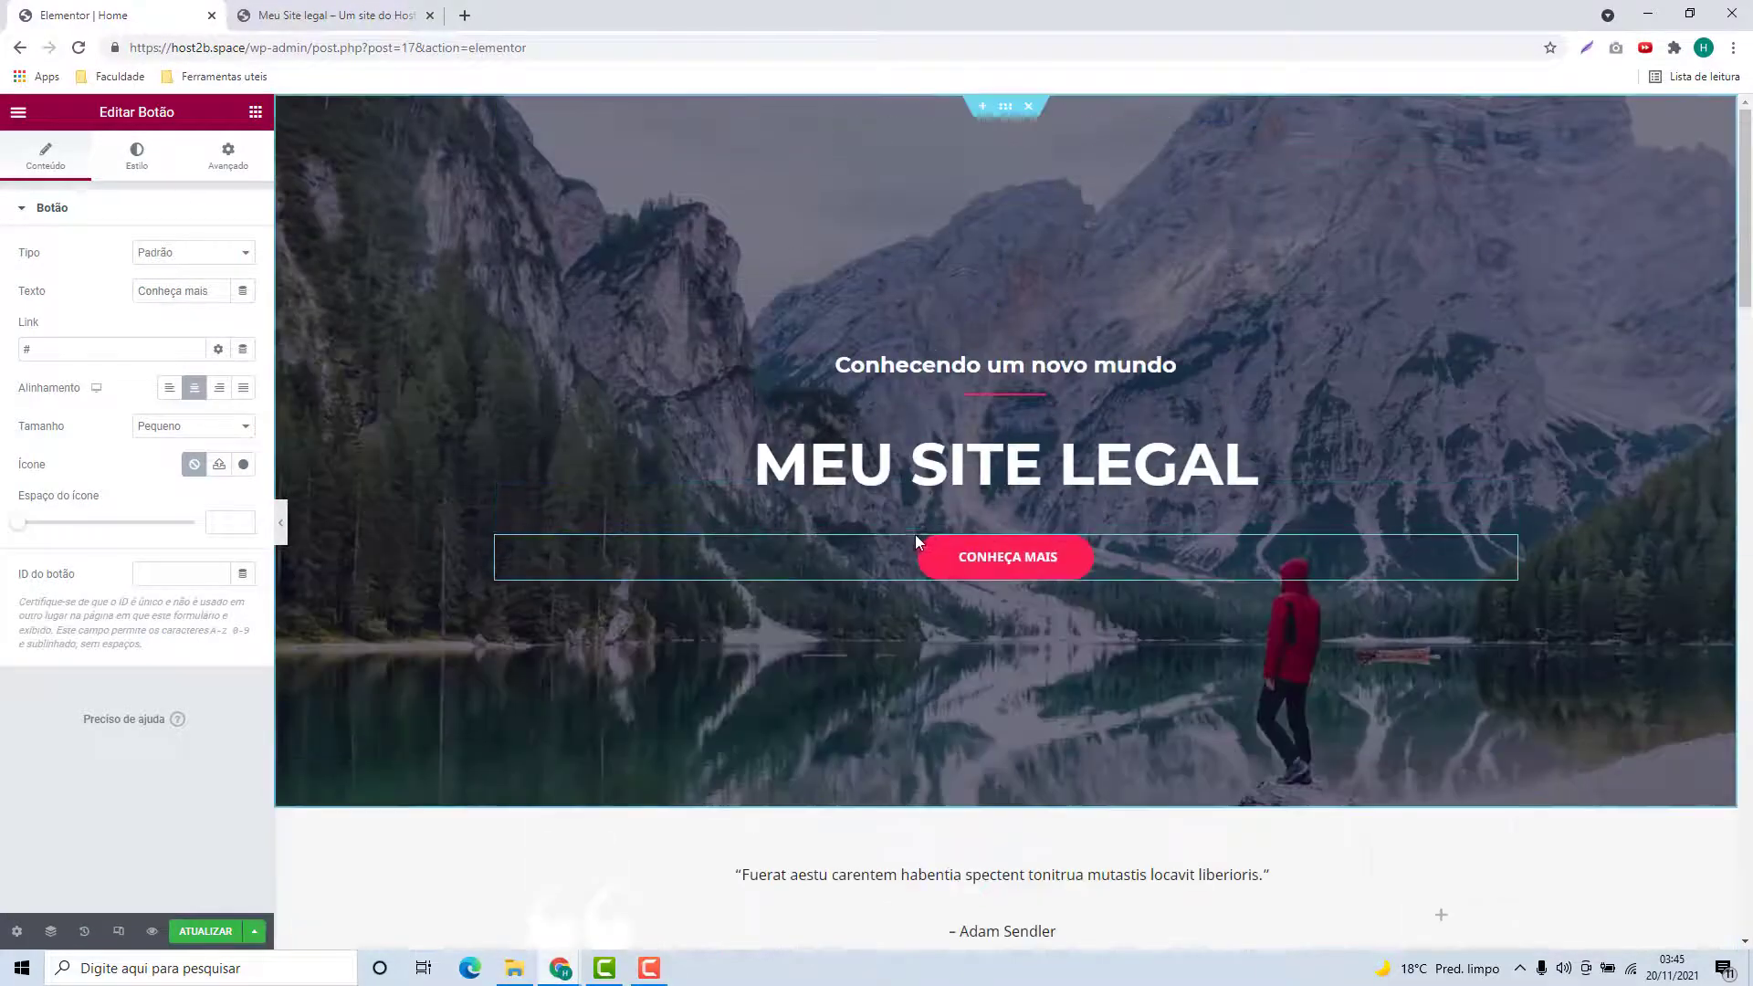